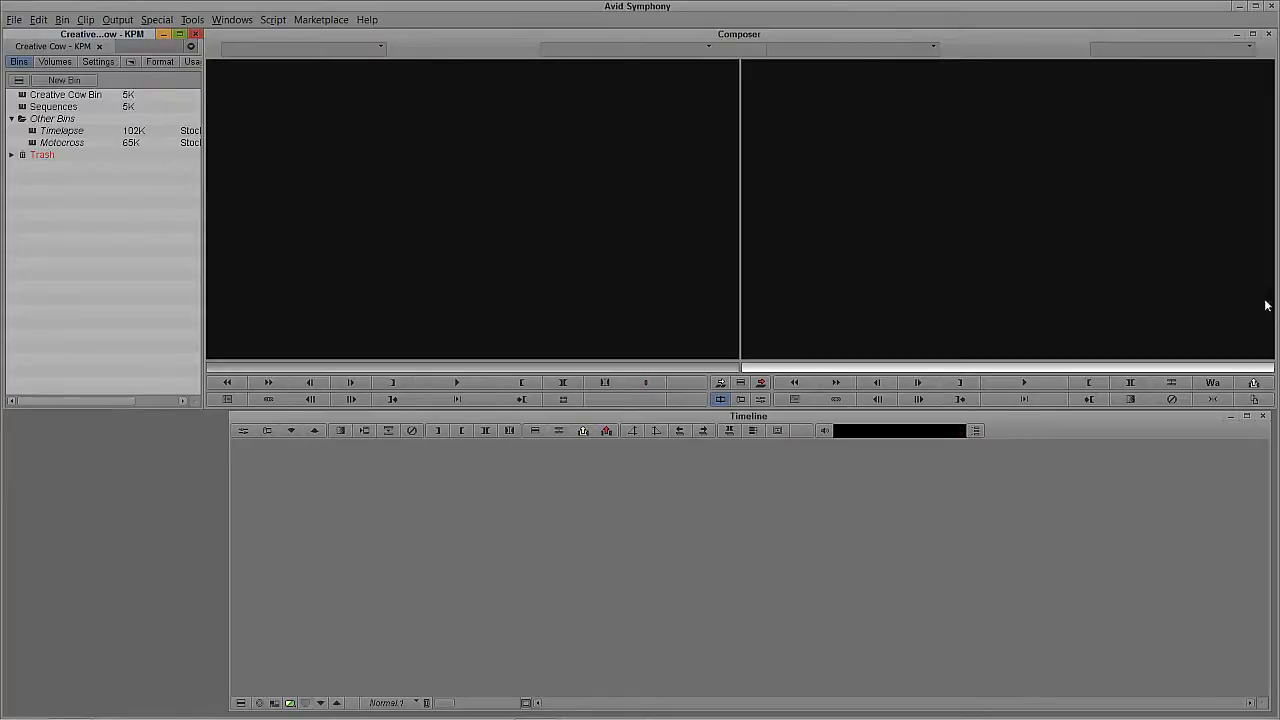
Change the project format to 1080p/23.976
{"action": "left_click", "coordinate": [160, 62]}
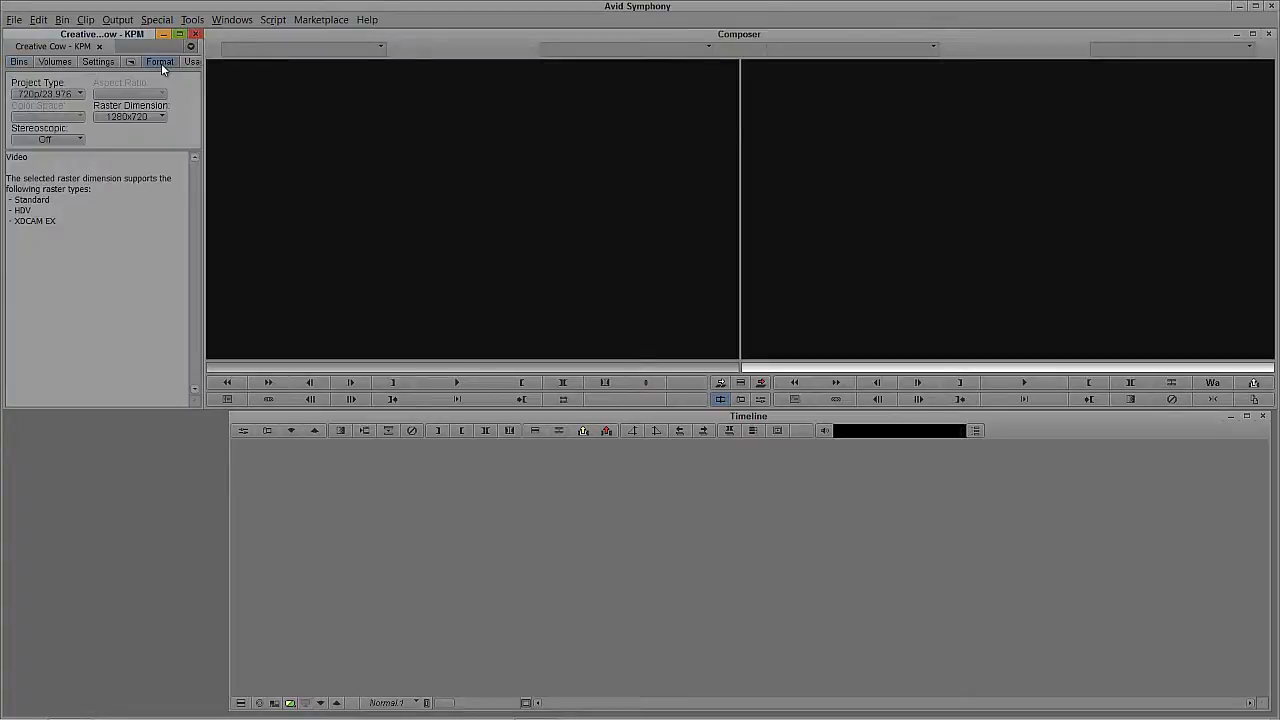
{"action": "left_click", "coordinate": [68, 95]}
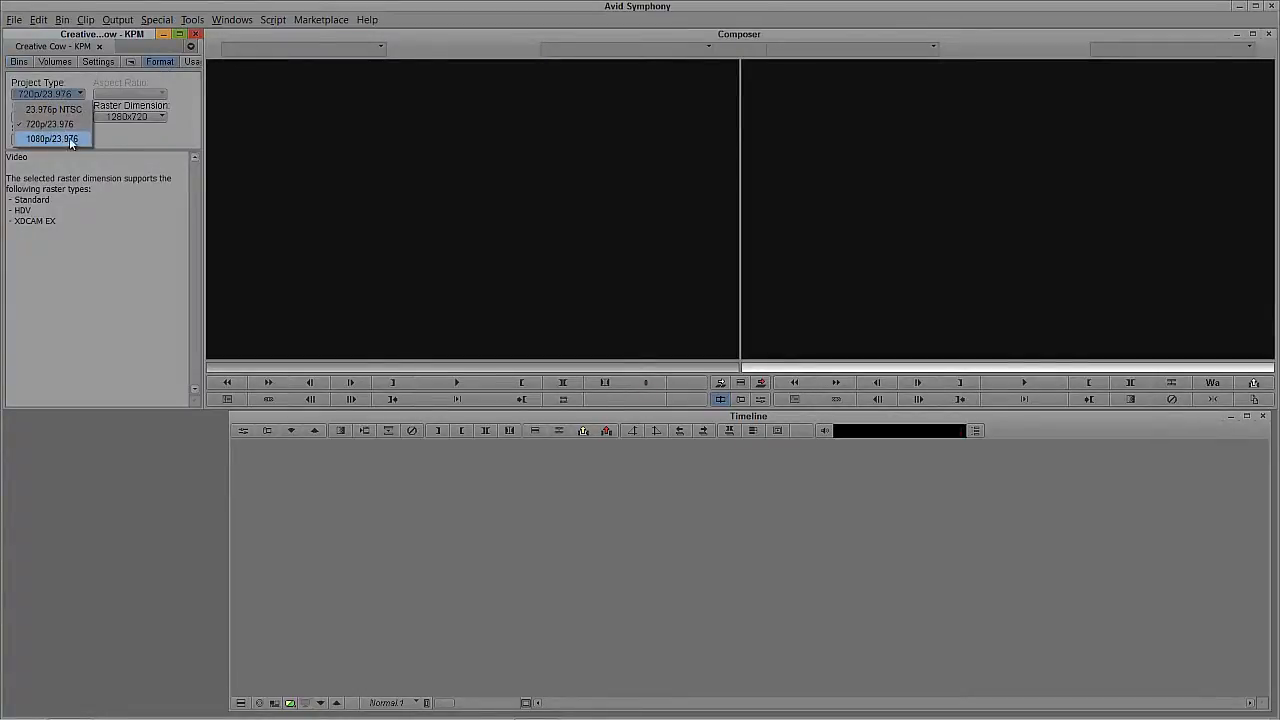
{"action": "left_click", "coordinate": [70, 140]}
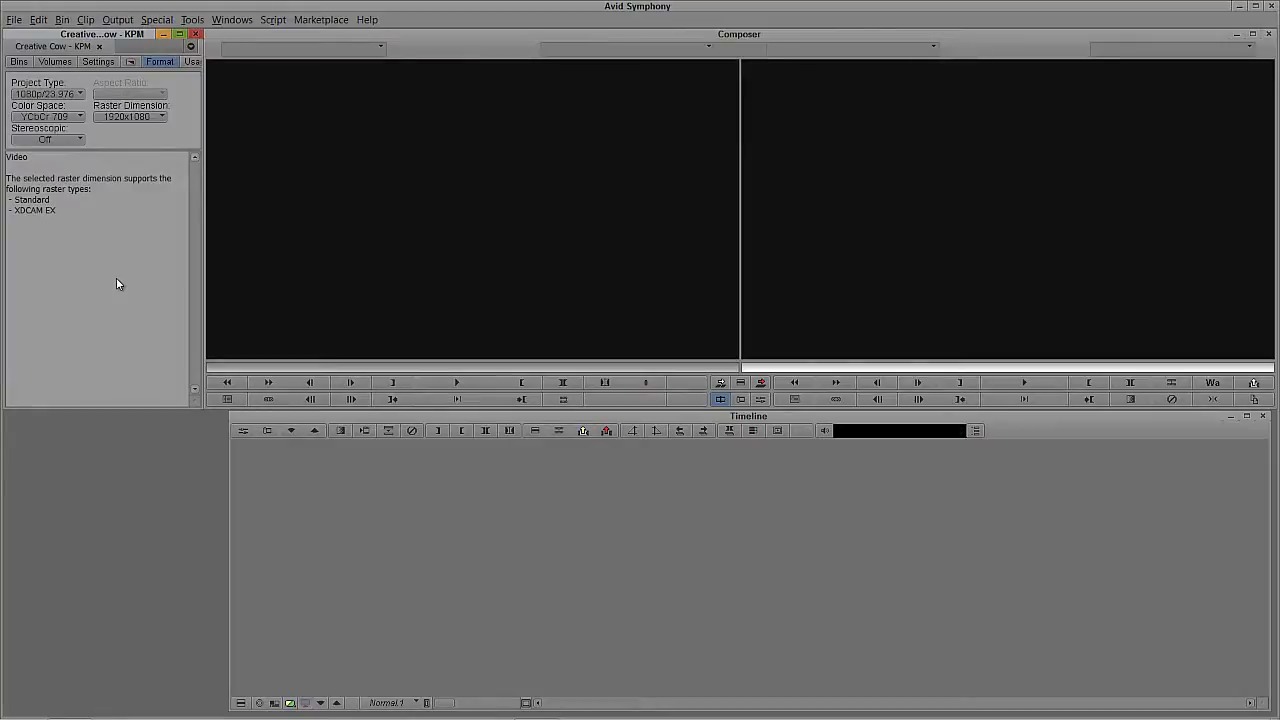
Load clip 000944_VTXHD.mov from the Motocross bin and splice it into a new sequence stored in the Sequences bin
{"action": "left_click", "coordinate": [22, 62]}
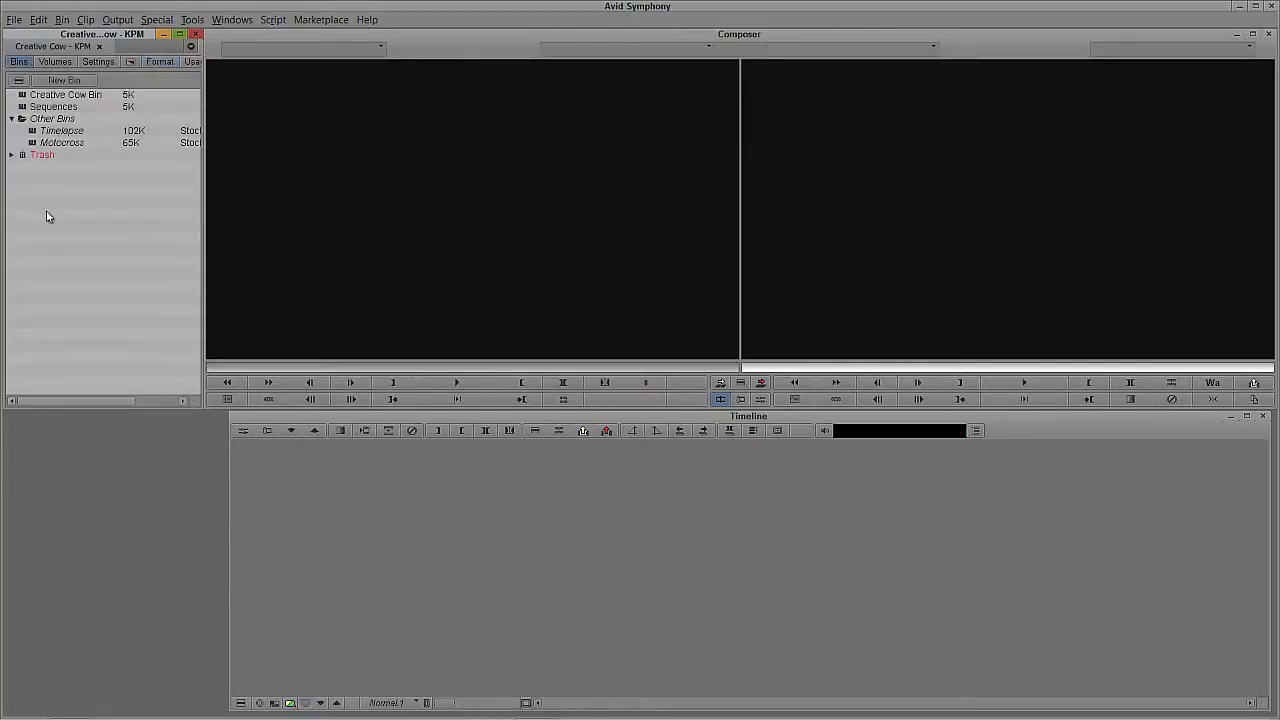
{"action": "double_click", "coordinate": [22, 106]}
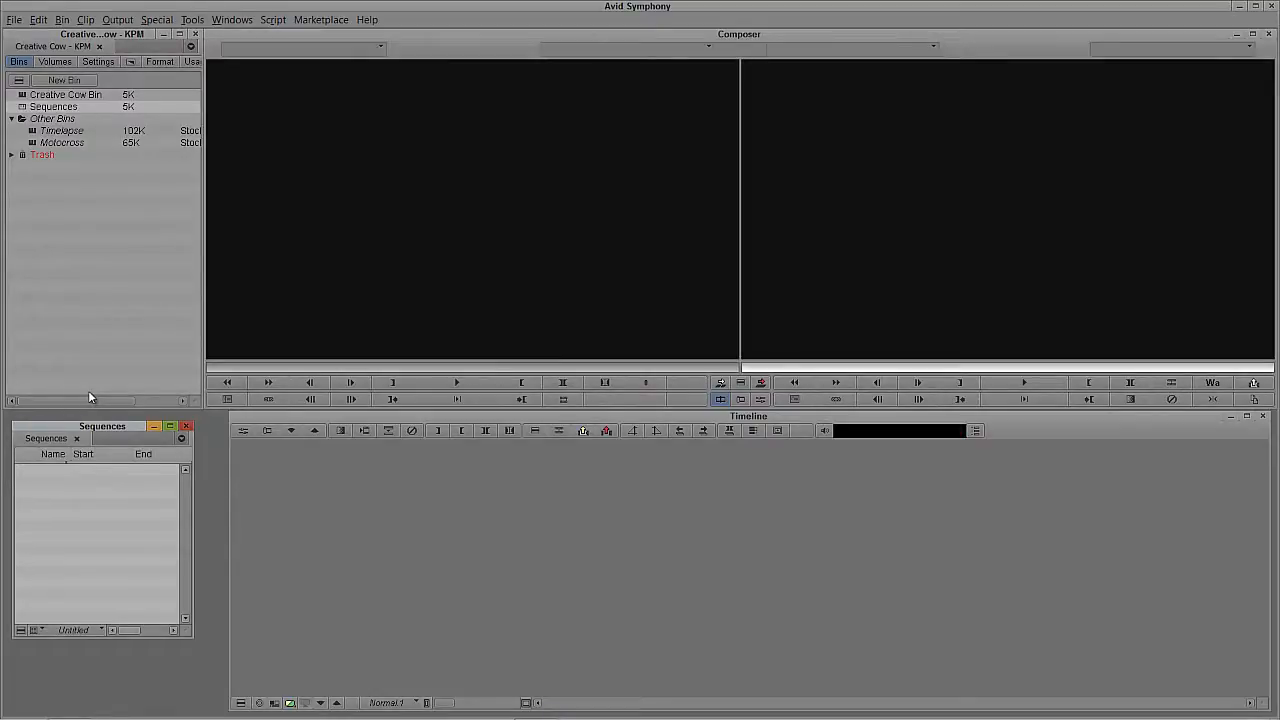
{"action": "double_click", "coordinate": [32, 142]}
{"action": "double_click", "coordinate": [22, 469]}
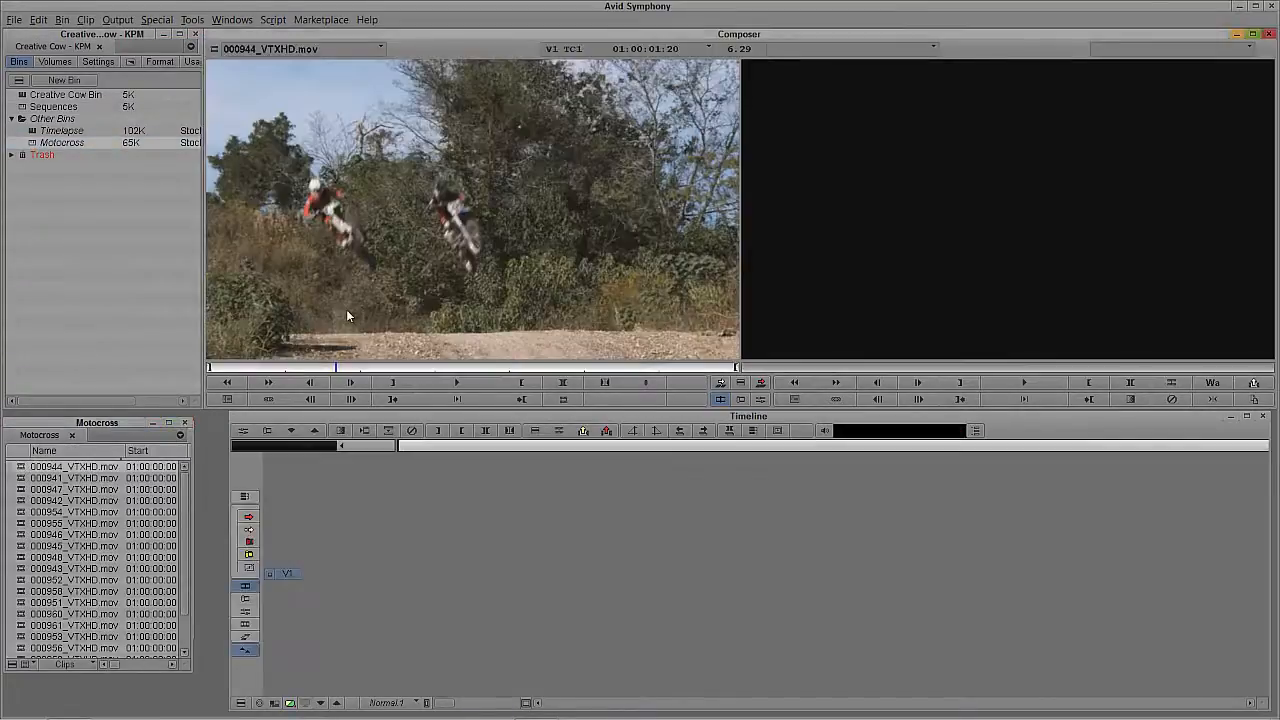
{"action": "key", "text": "v"}
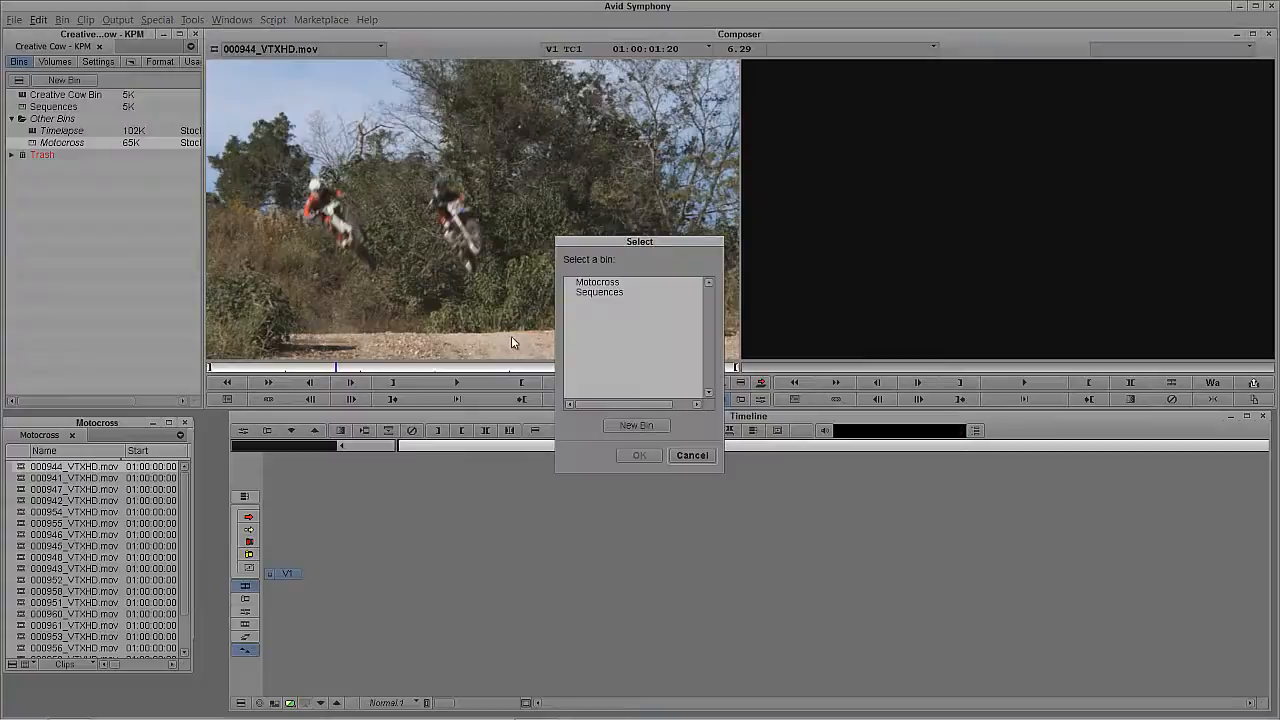
{"action": "double_click", "coordinate": [606, 292]}
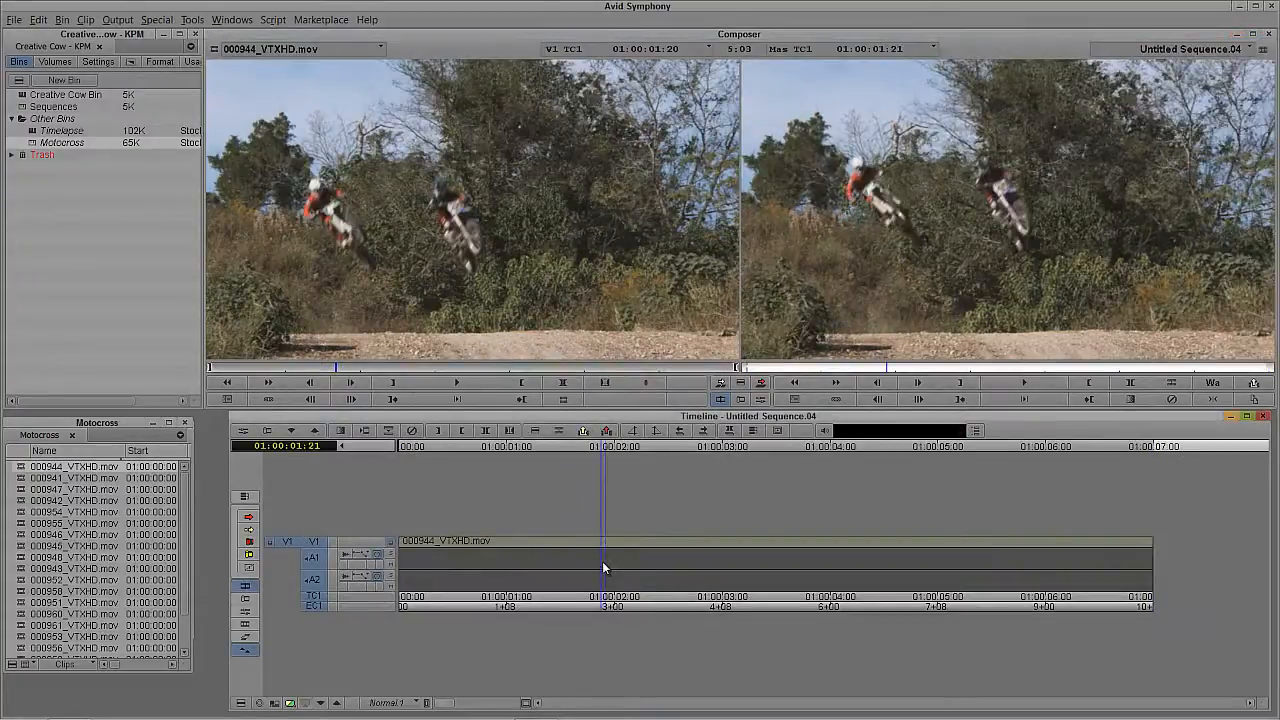
Add a second video track to the sequence and disable V1, A1 and A2 so only V2 stays active
{"action": "key", "text": "ctrl+y"}
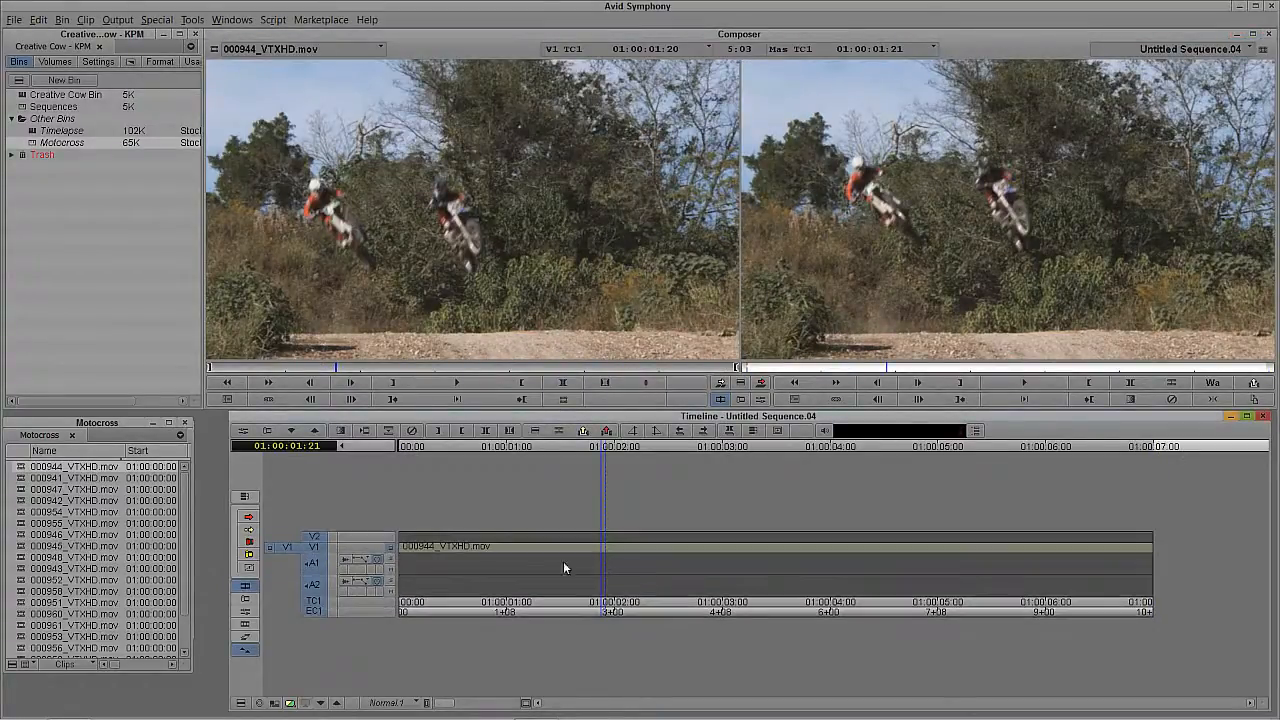
{"action": "left_click", "coordinate": [318, 588]}
{"action": "left_click", "coordinate": [317, 561]}
{"action": "left_click", "coordinate": [315, 547]}
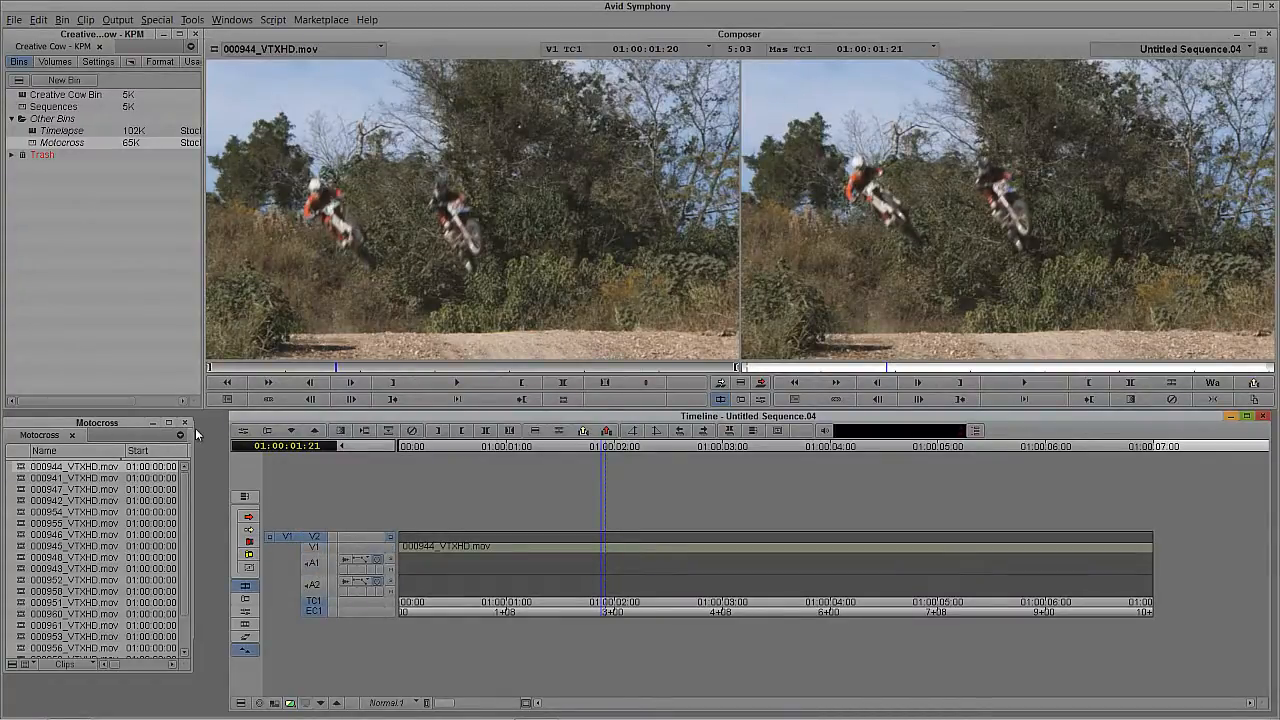
Apply the BCC Steel Plate texture effect to the filler on V2 and park the playhead at 01:00:02:20
{"action": "key", "text": "ctrl+8"}
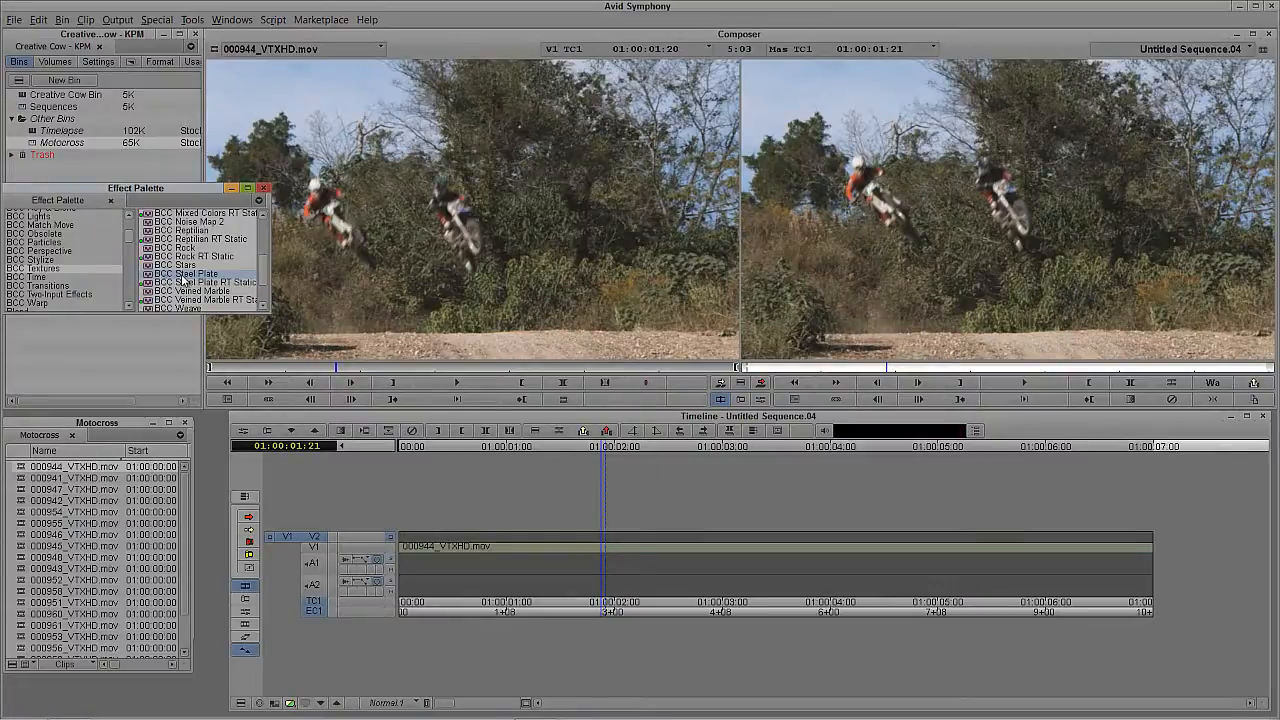
{"action": "left_click_drag", "start_coordinate": [183, 280], "coordinate": [577, 540]}
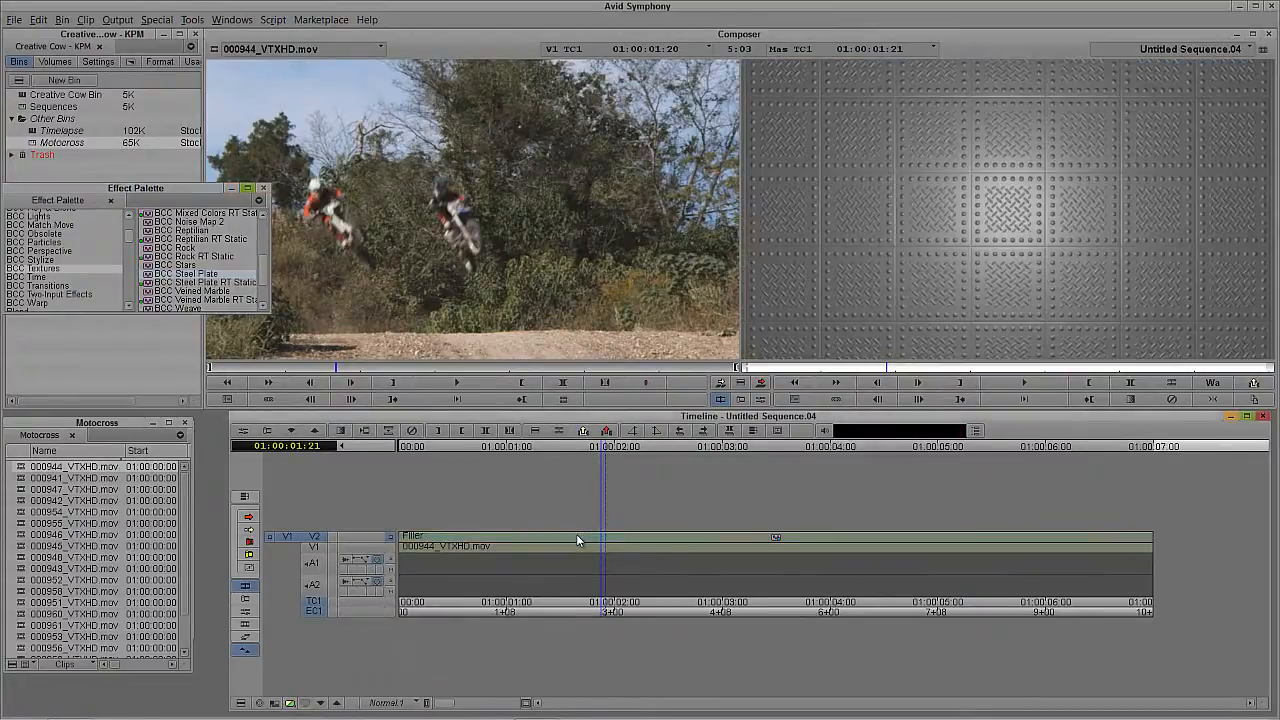
{"action": "left_click", "coordinate": [708, 543]}
Start exporting the current frame with the HD Still Export setting, changing its graphic format to JPEG
{"action": "right_click", "coordinate": [933, 208]}
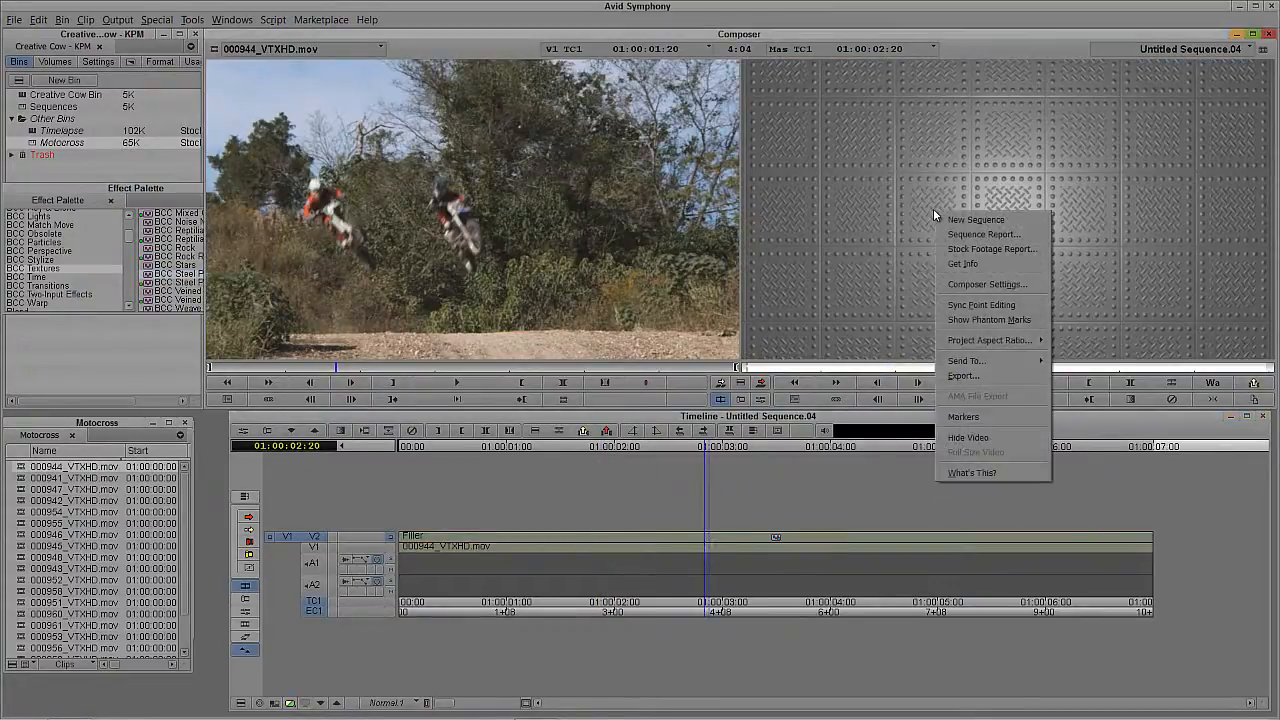
{"action": "left_click", "coordinate": [957, 374]}
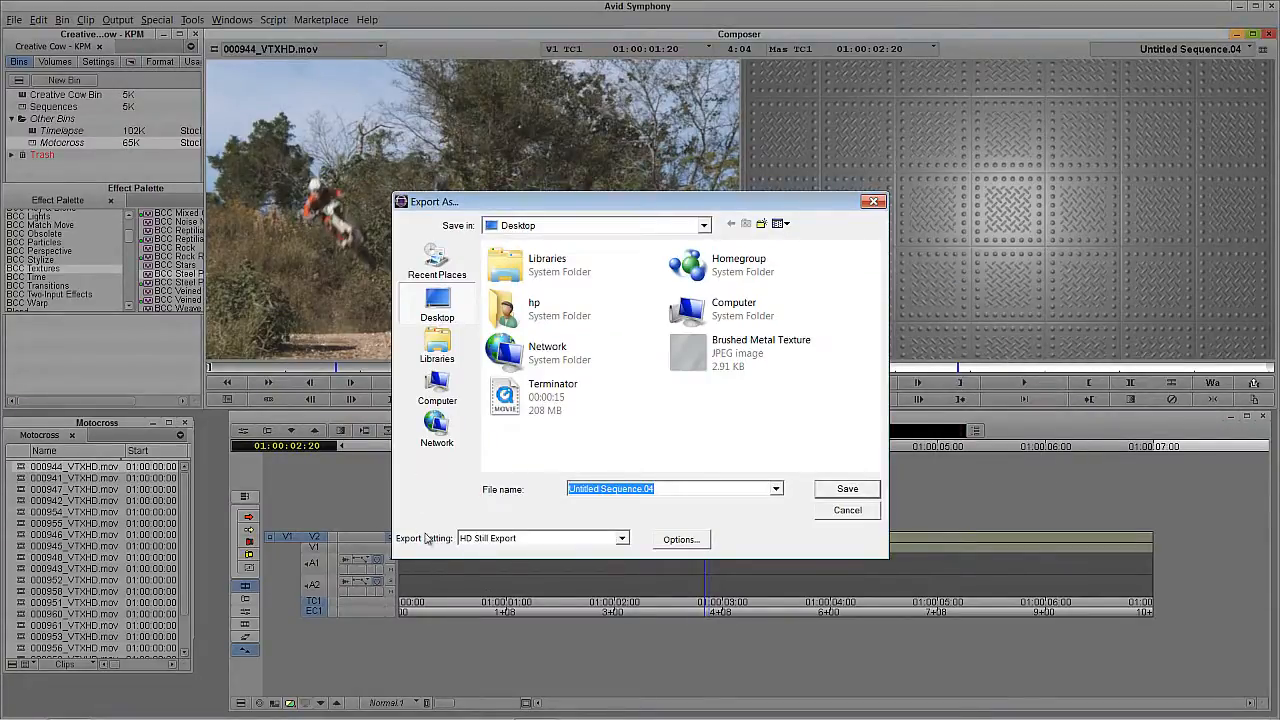
{"action": "left_click", "coordinate": [681, 540]}
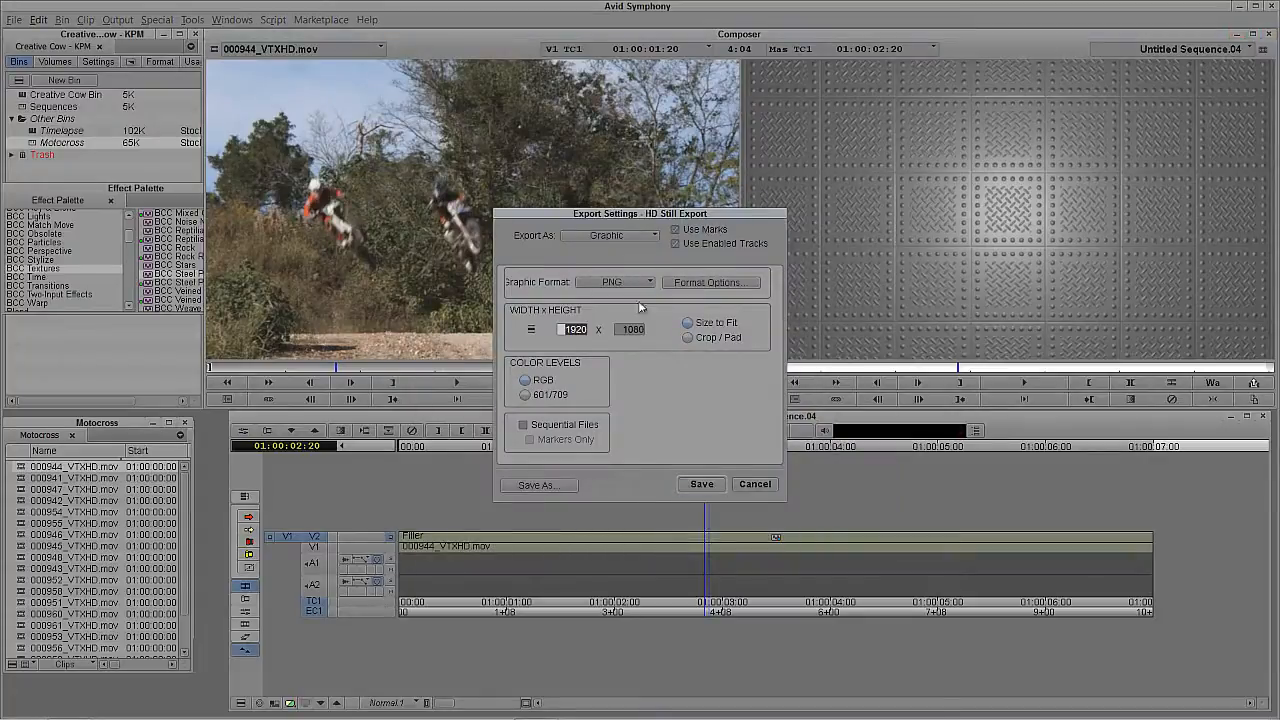
{"action": "left_click", "coordinate": [615, 282]}
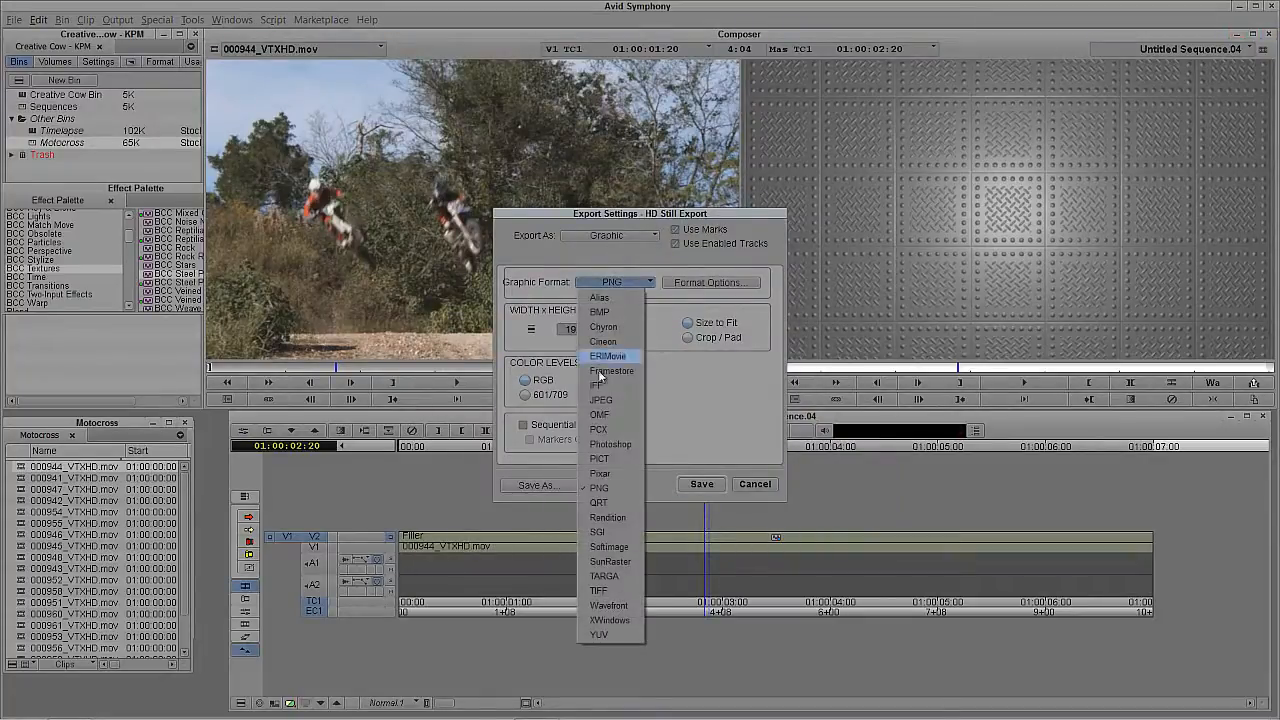
{"action": "left_click", "coordinate": [621, 399]}
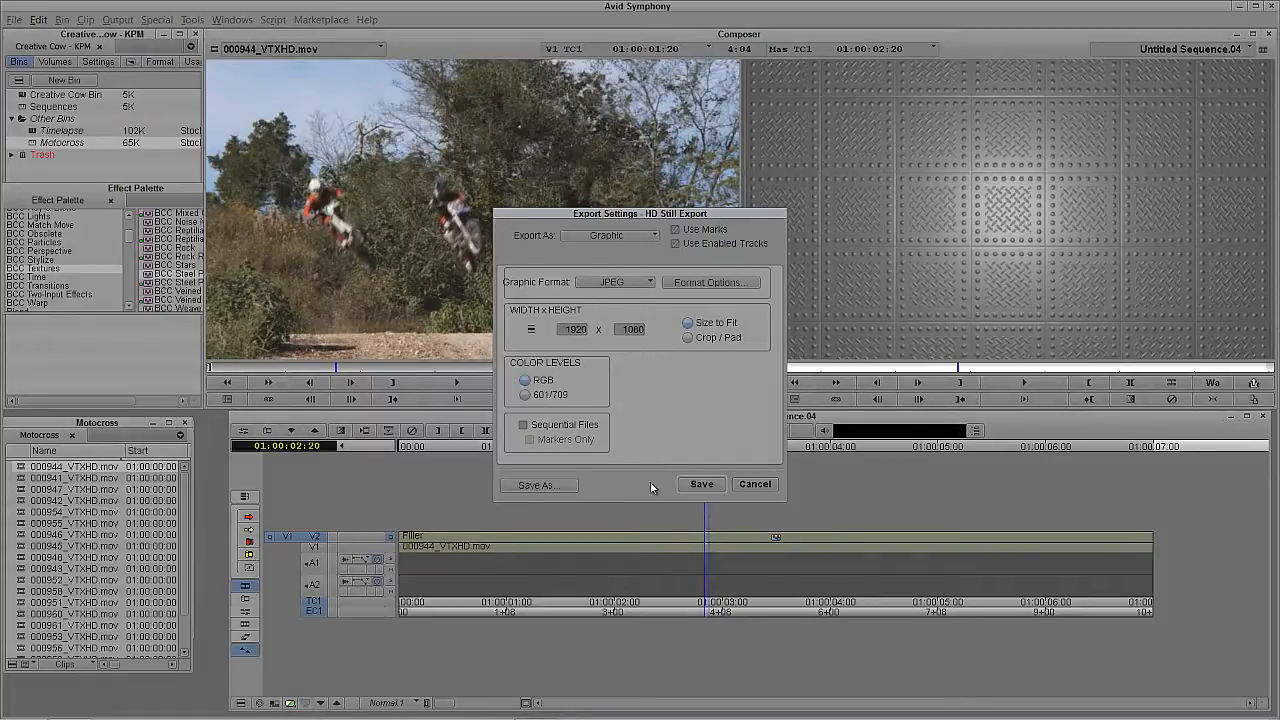
{"action": "left_click", "coordinate": [701, 484]}
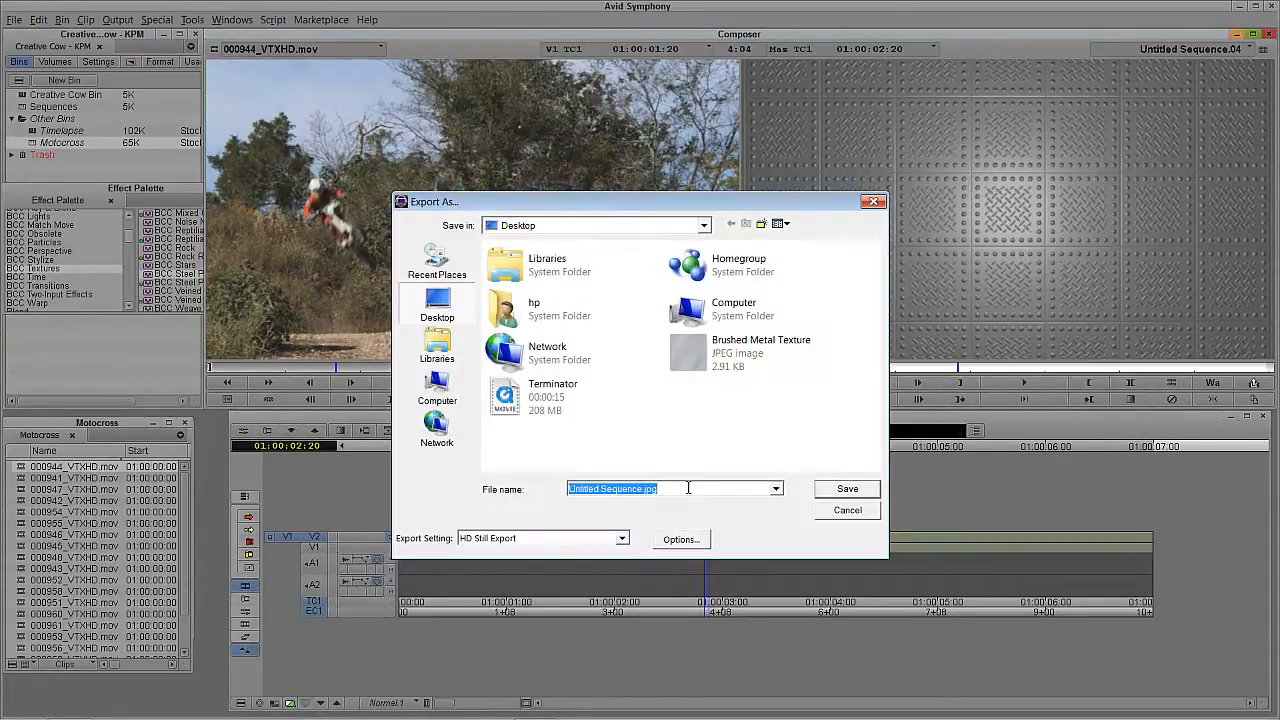
Save the exported still to the Desktop as Steel Plate Background
{"action": "type", "text": "Steel Pl"}
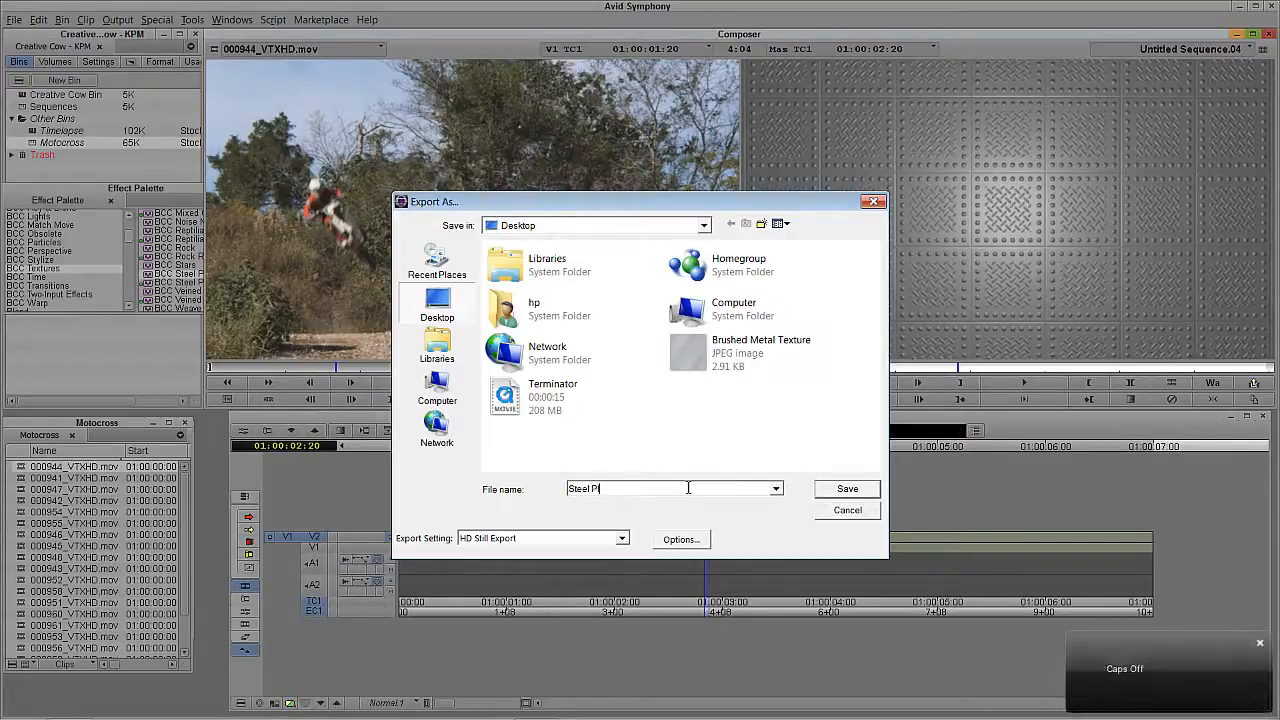
{"action": "type", "text": "ate Background"}
{"action": "key", "text": "Return"}
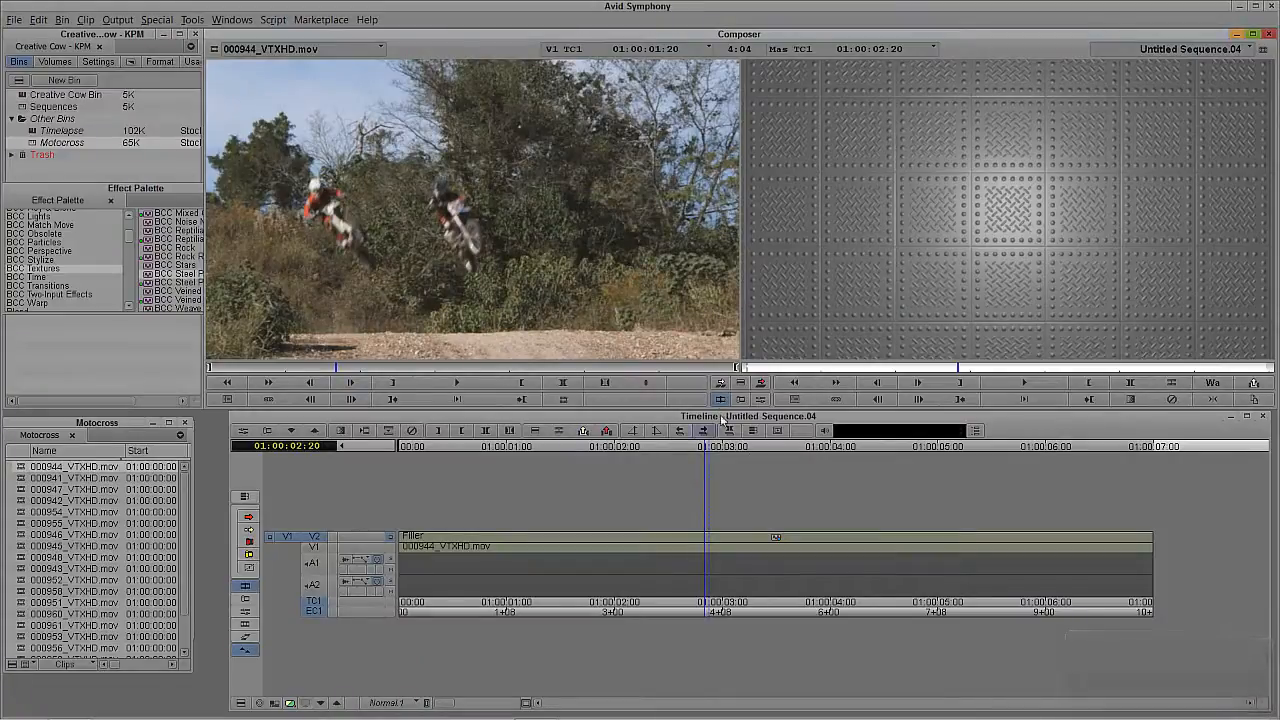
View the exported Steel Plate Background image from the desktop, close it and return to Avid Symphony
{"action": "key", "text": "super+d"}
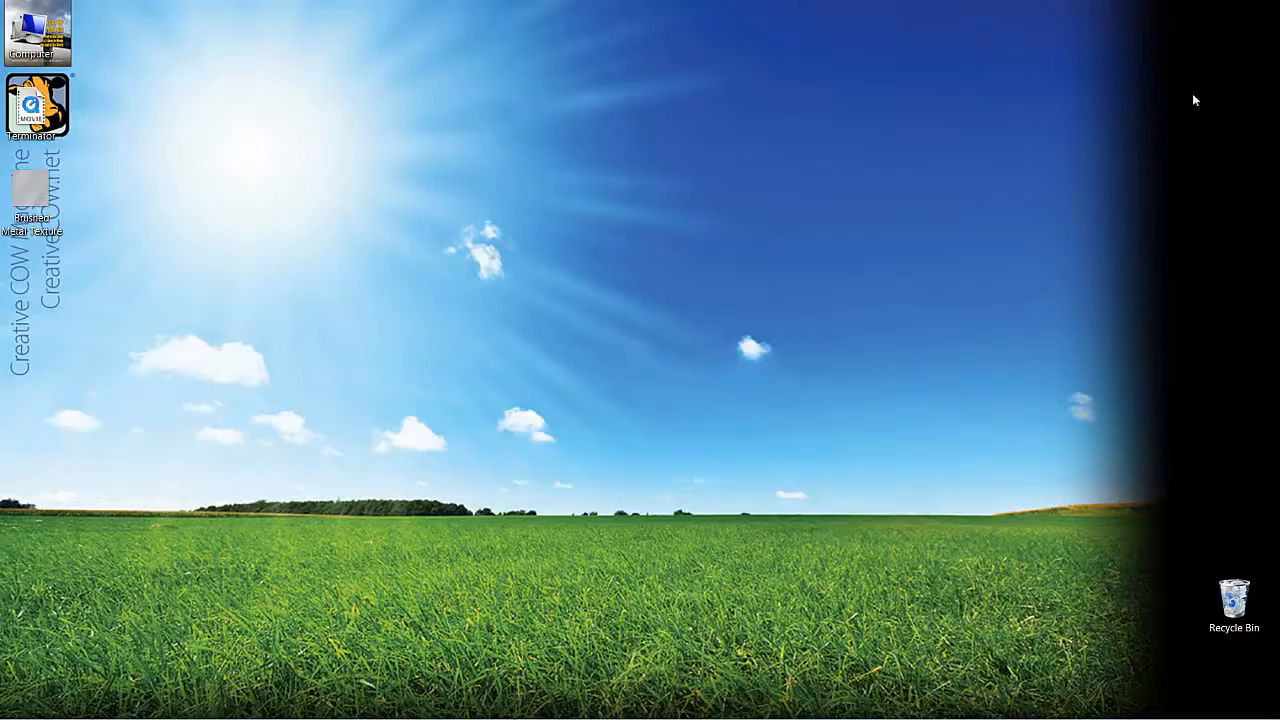
{"action": "double_click", "coordinate": [32, 292]}
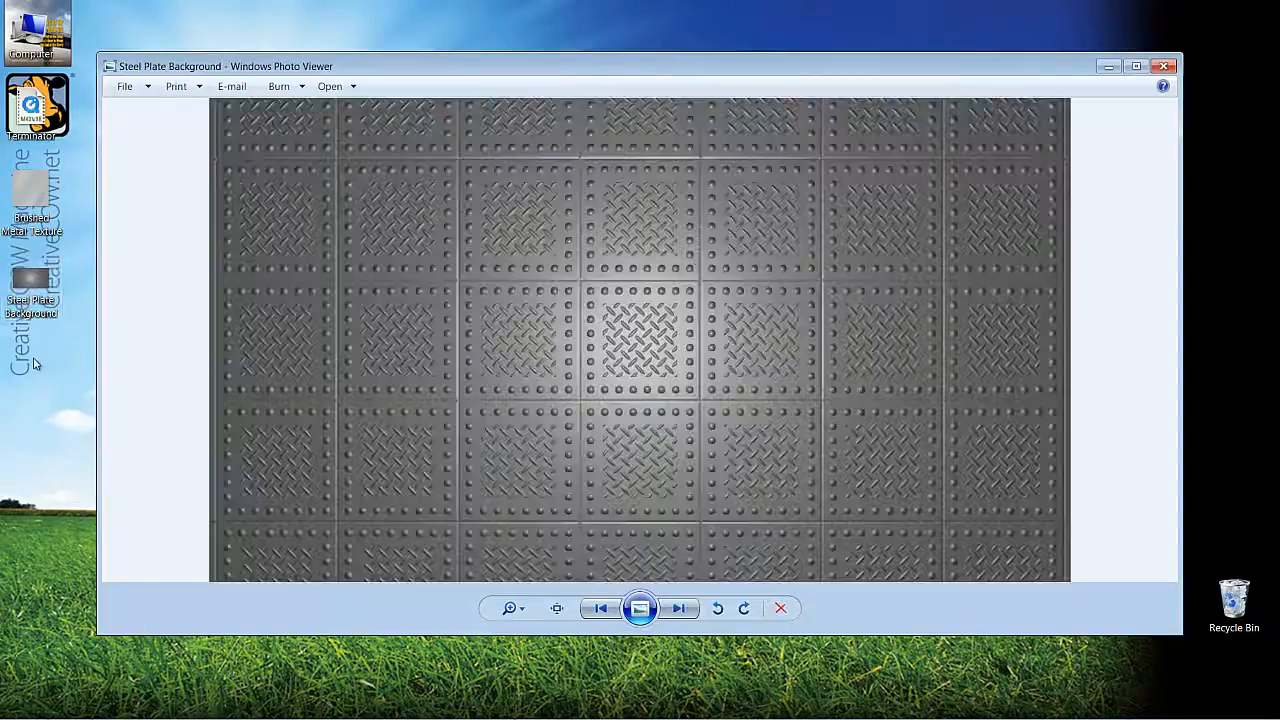
{"action": "left_click", "coordinate": [1162, 67]}
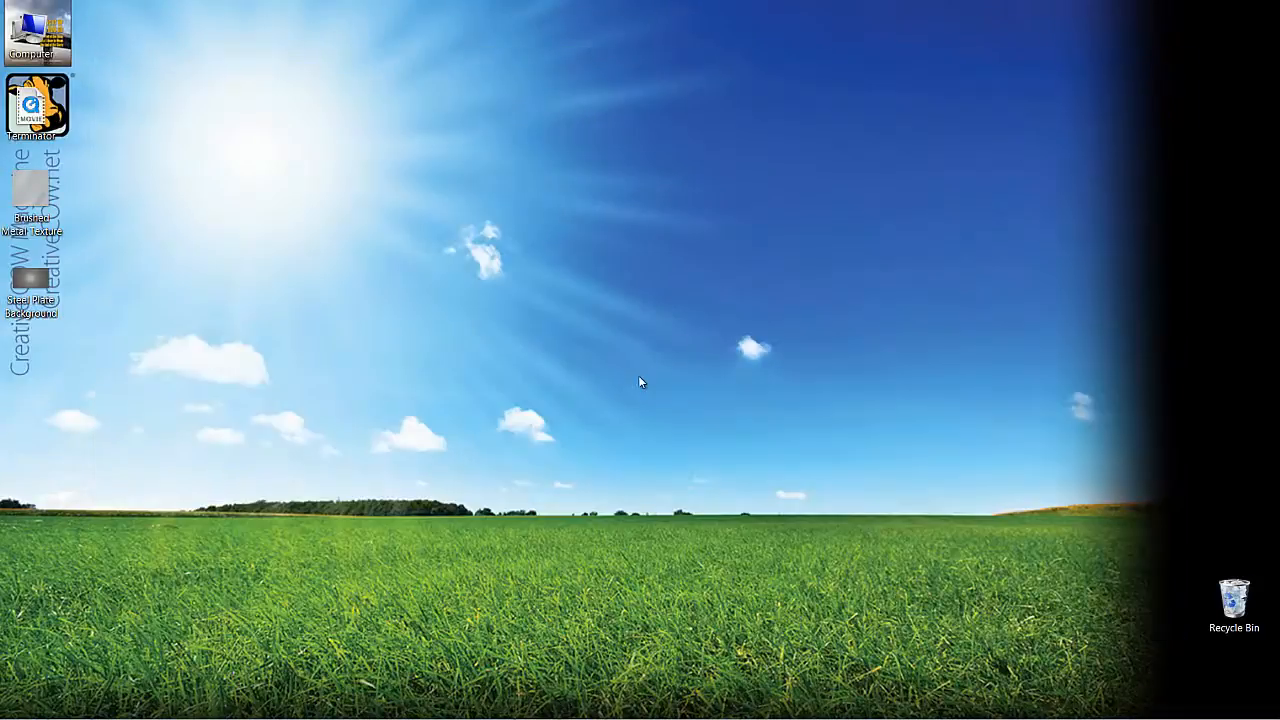
{"action": "key", "text": "alt+Tab"}
{"action": "left_click", "coordinate": [640, 378]}
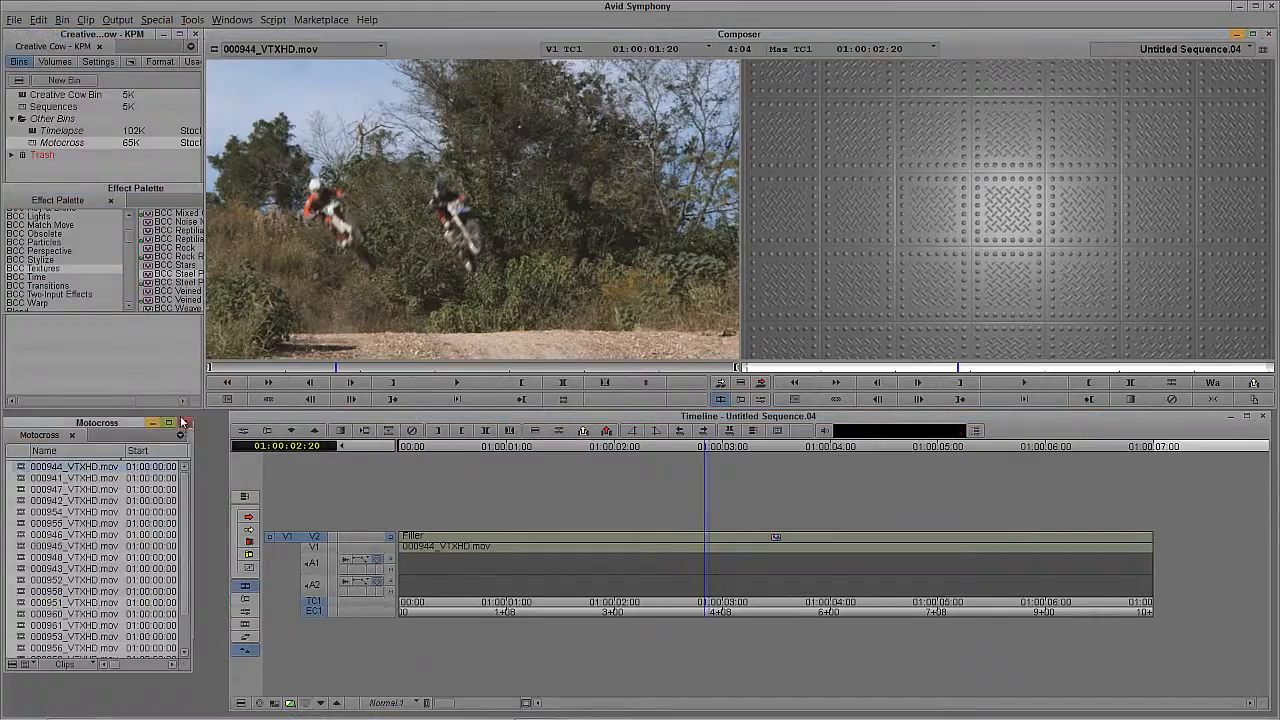
Close the Motocross bin and the Effect Palette
{"action": "left_click", "coordinate": [185, 423]}
{"action": "left_click", "coordinate": [190, 235]}
{"action": "left_click", "coordinate": [266, 187]}
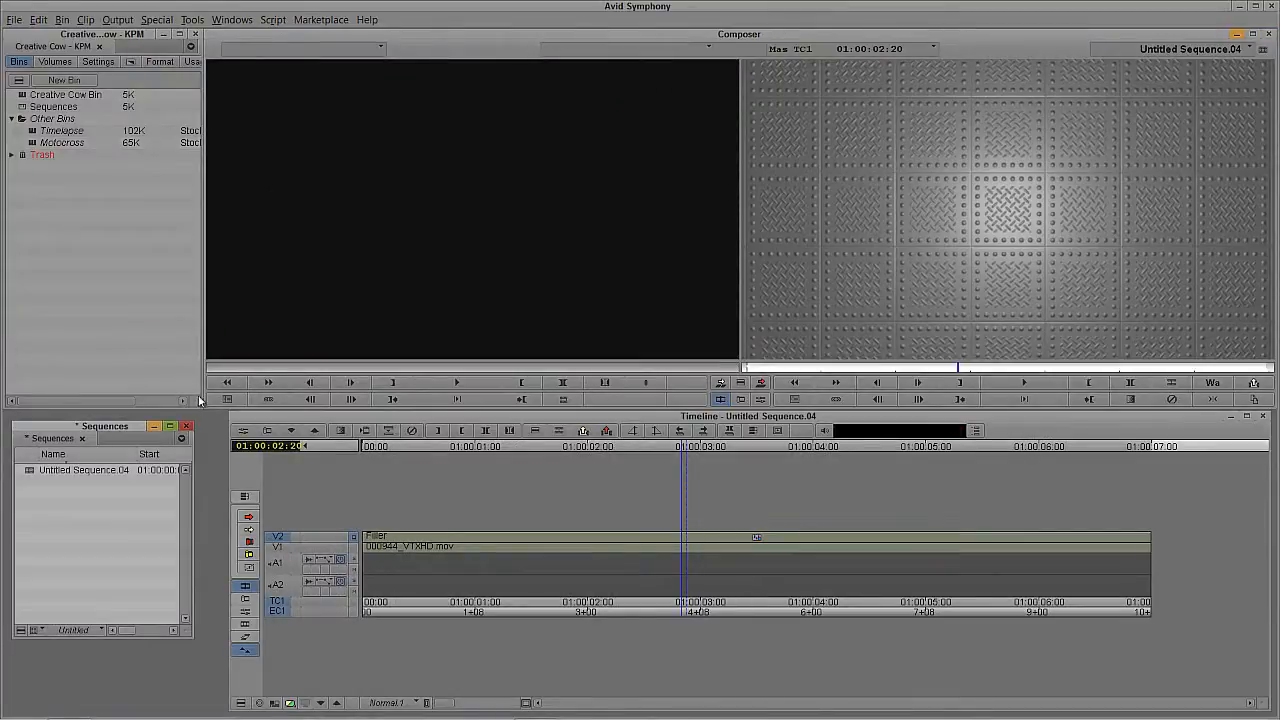
Delete Untitled Sequence.04 from the Sequences bin
{"action": "left_click", "coordinate": [30, 471]}
{"action": "key", "text": "Delete"}
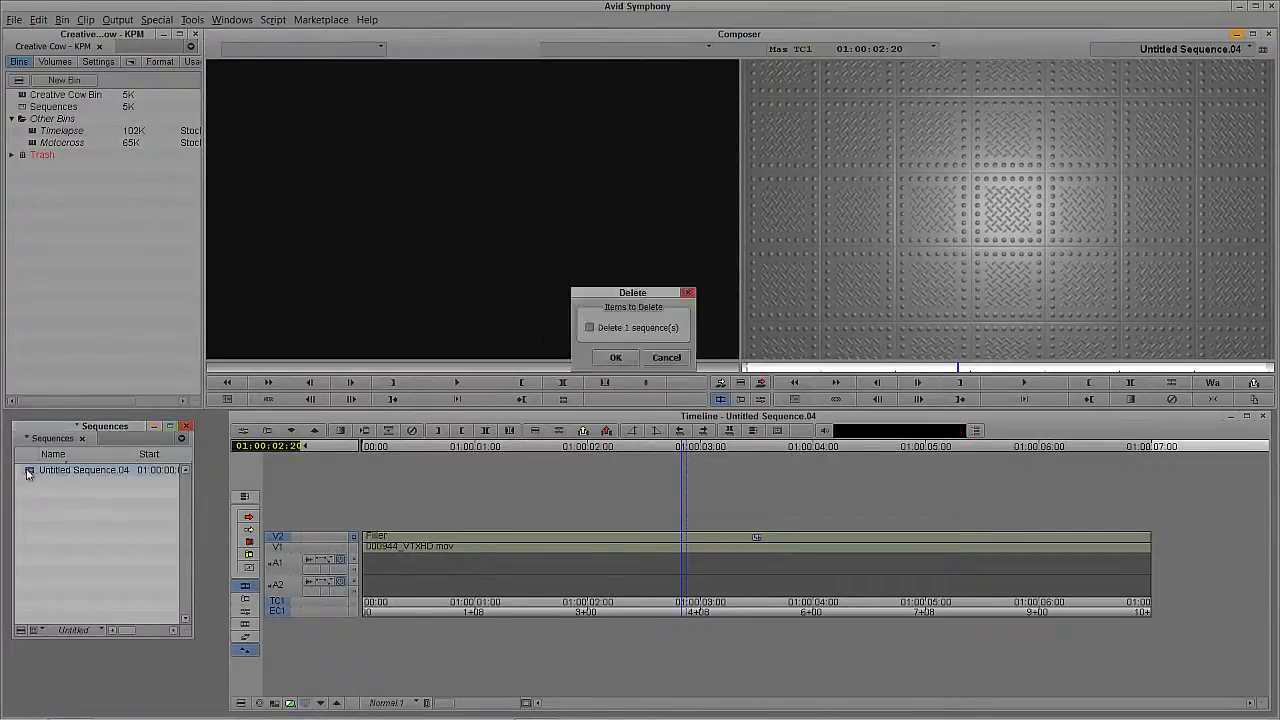
{"action": "left_click", "coordinate": [627, 328]}
{"action": "key", "text": "Return"}
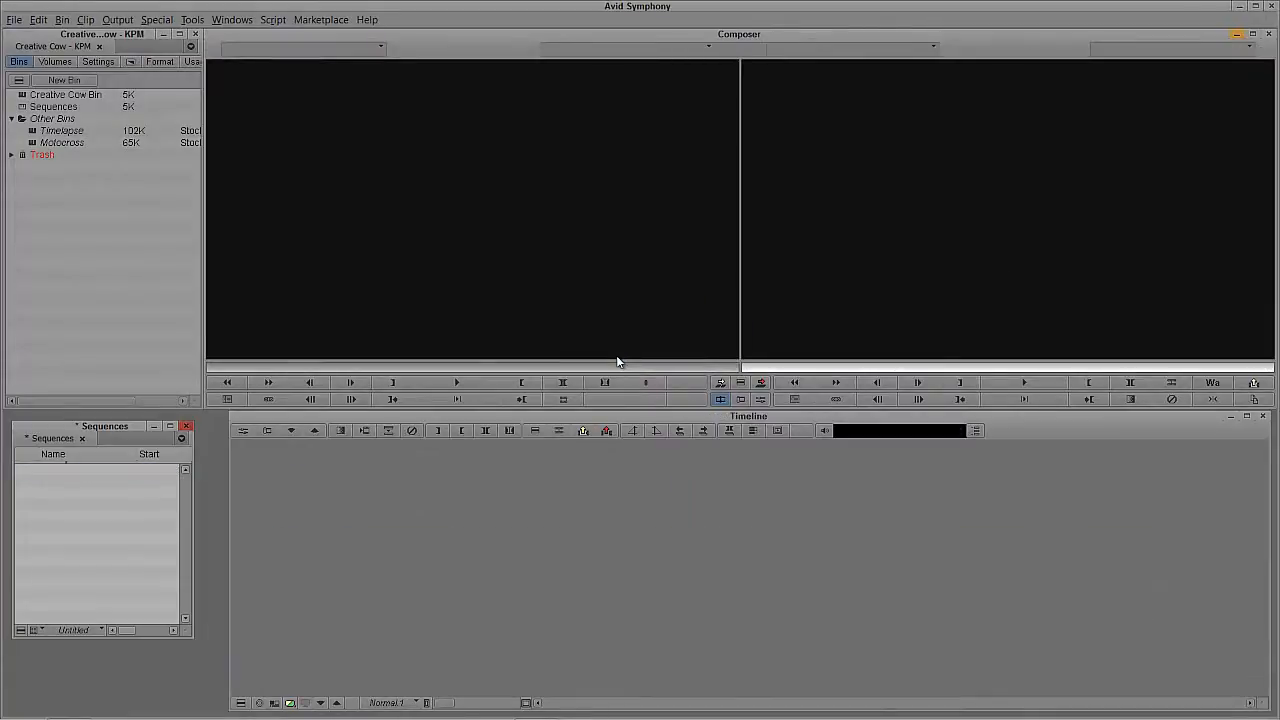
Set the project format to 720p/23.976
{"action": "left_click", "coordinate": [163, 65]}
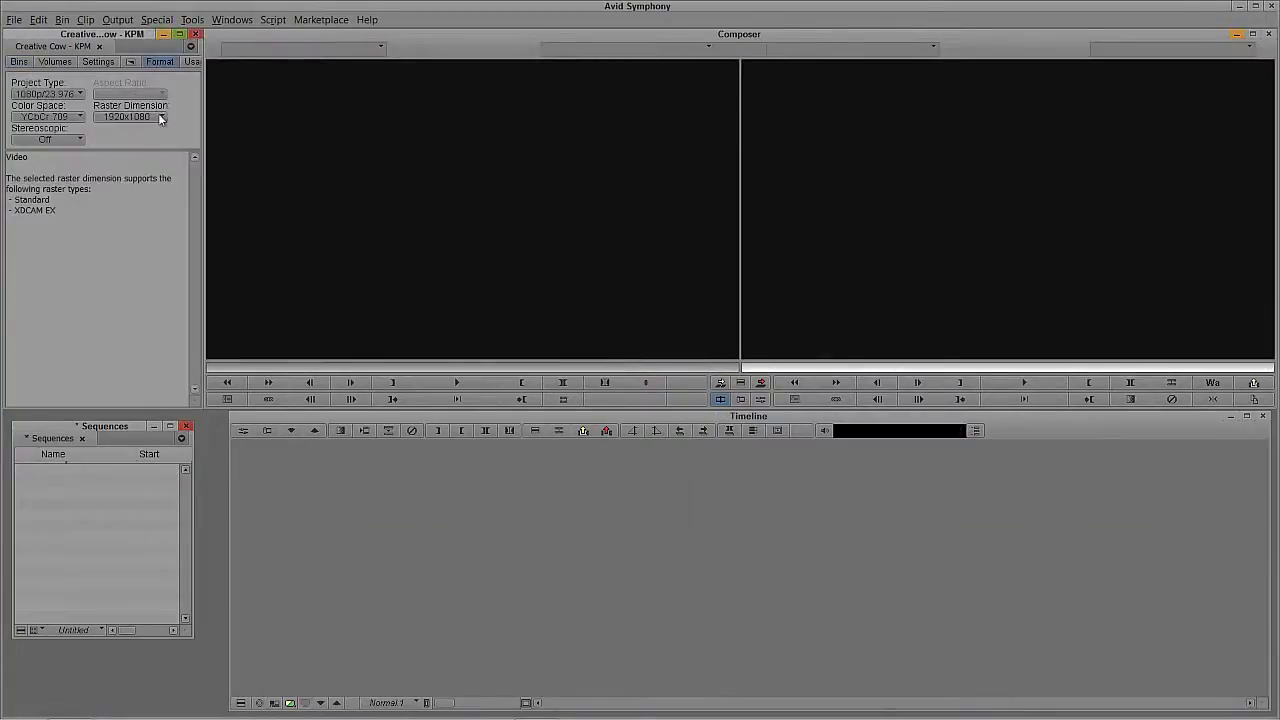
{"action": "left_click", "coordinate": [57, 95]}
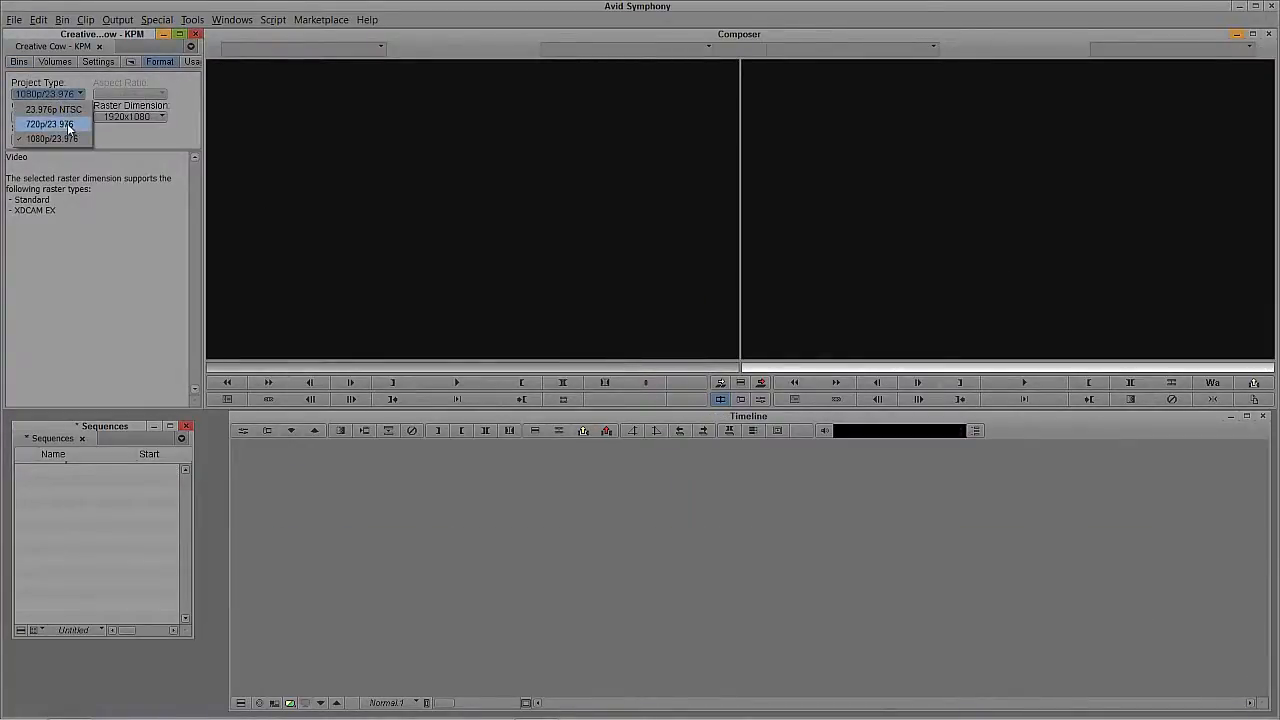
{"action": "left_click", "coordinate": [66, 124]}
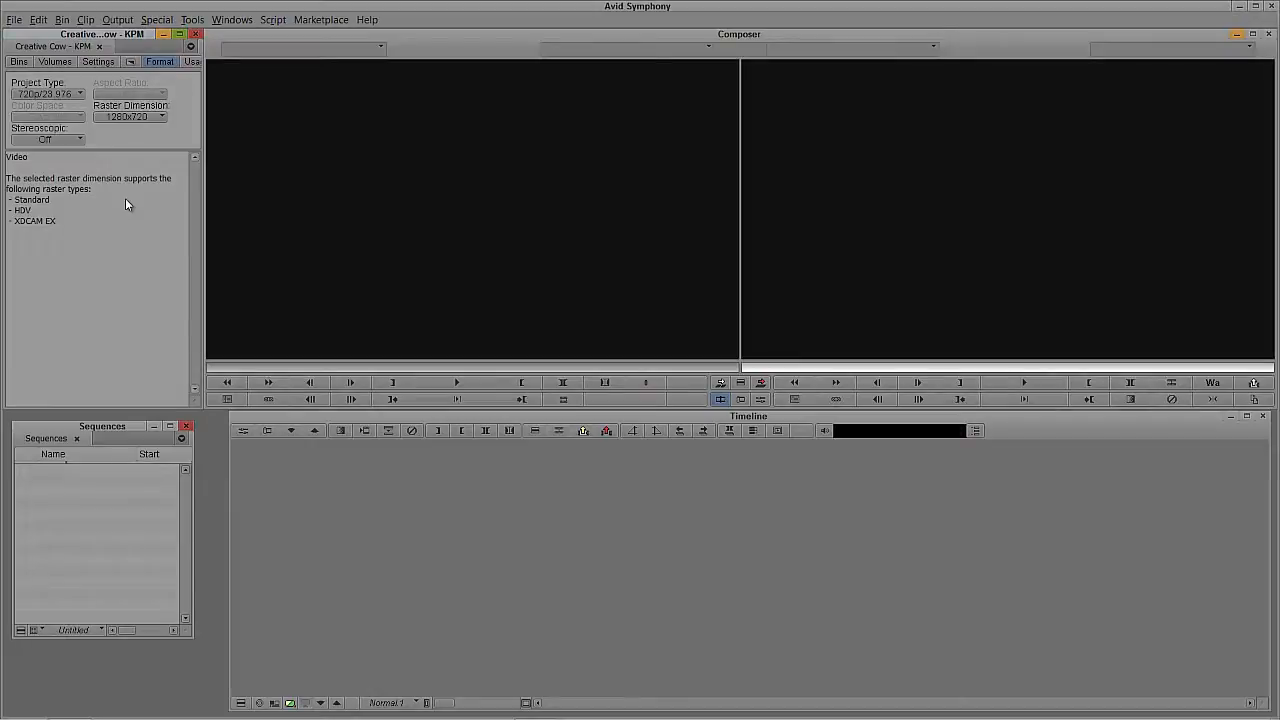
Create a new title using Marquee as the title tool
{"action": "left_click", "coordinate": [86, 20]}
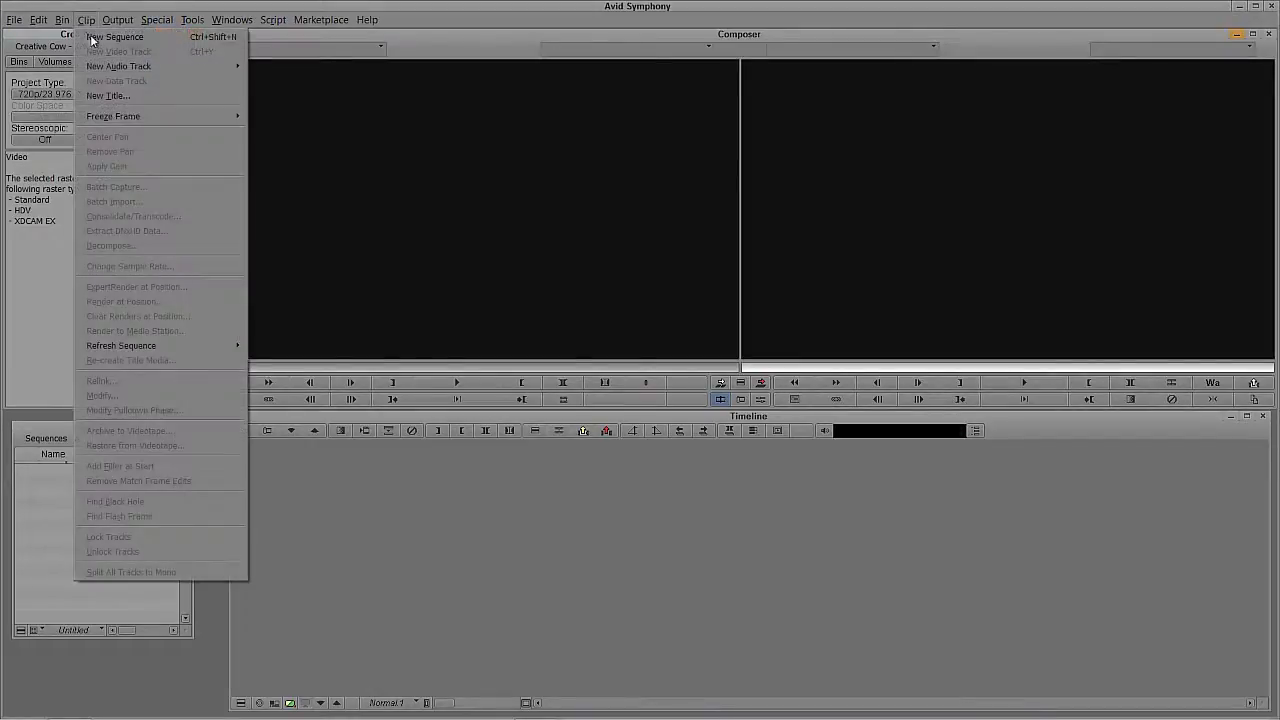
{"action": "left_click", "coordinate": [112, 95]}
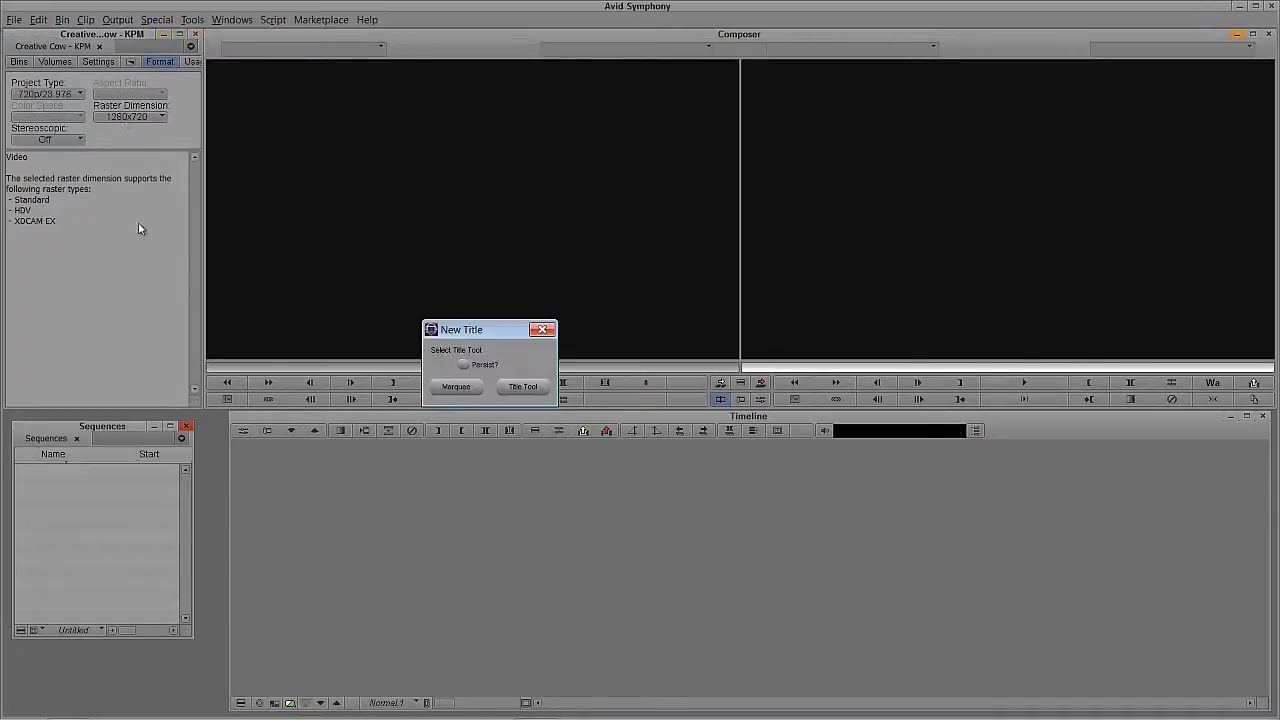
{"action": "left_click", "coordinate": [454, 386]}
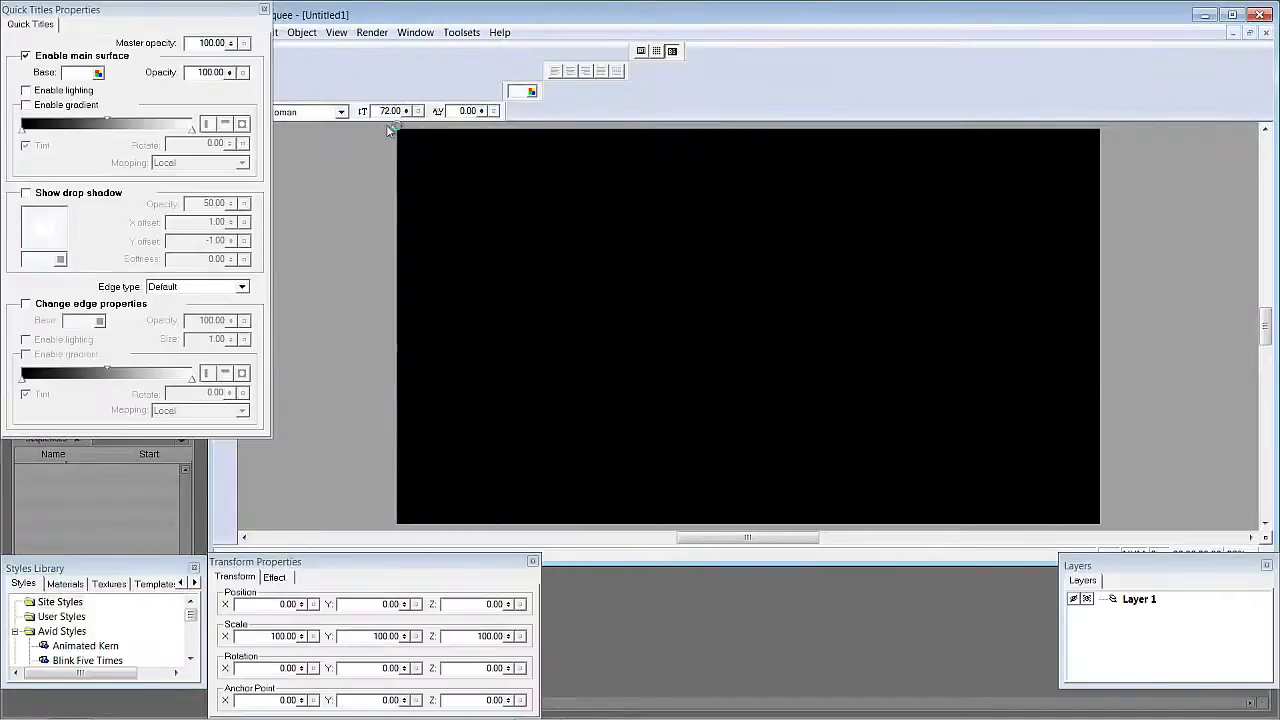
Tidy the Marquee toolbar layout and narrow the main window so it sits beside the Quick Titles Properties palette
{"action": "left_click", "coordinate": [336, 32]}
{"action": "left_click", "coordinate": [368, 84]}
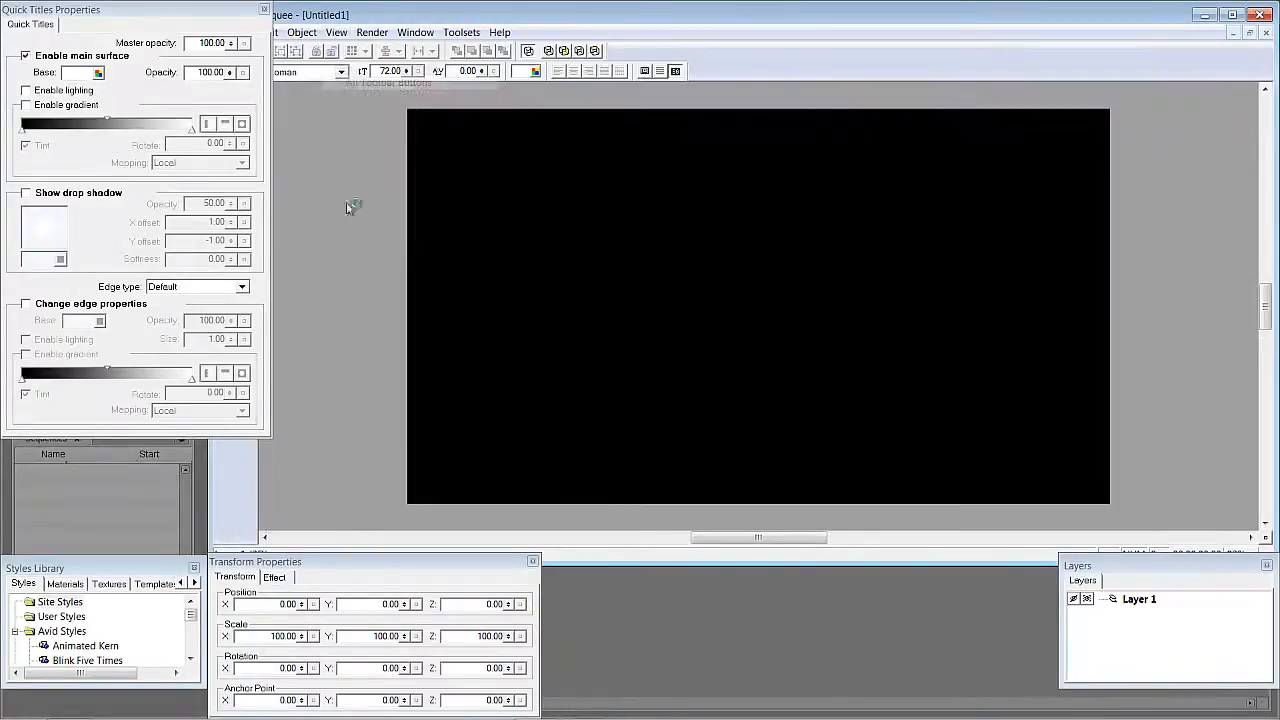
{"action": "left_click_drag", "start_coordinate": [207, 452], "coordinate": [277, 461]}
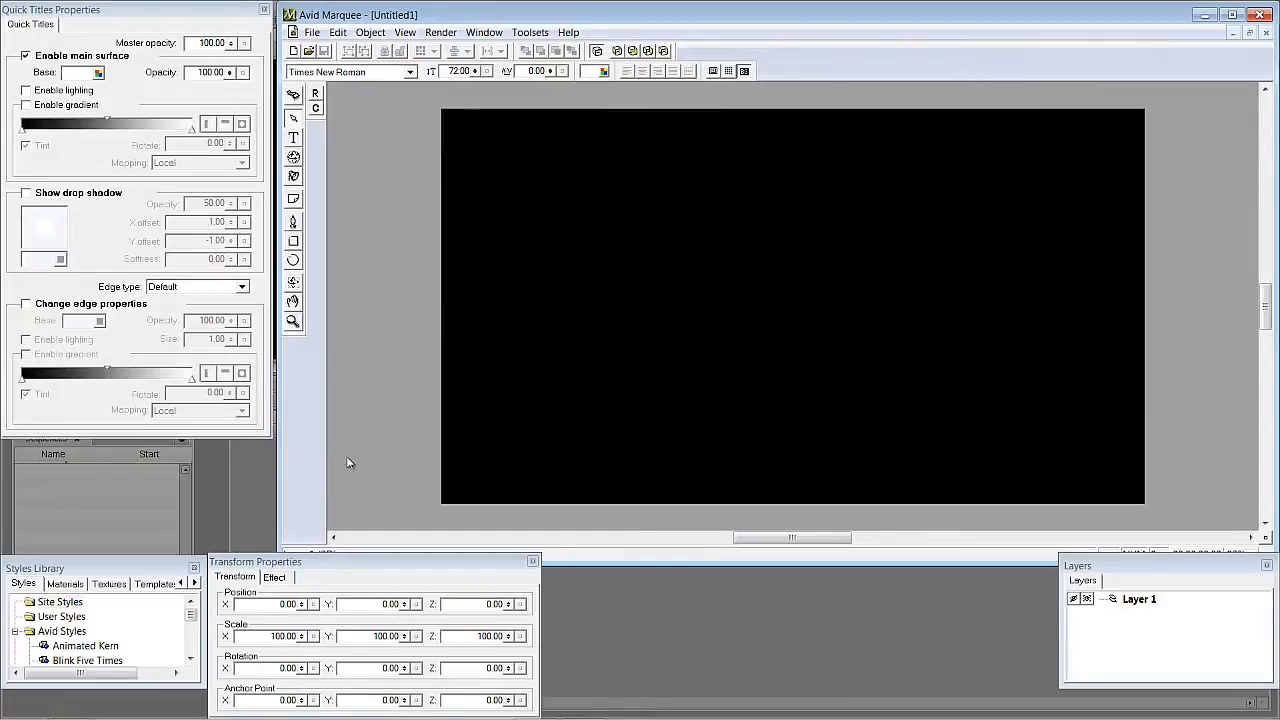
Import the Steel Plate Background image from the Desktop and display the safe title guides
{"action": "left_click", "coordinate": [316, 32]}
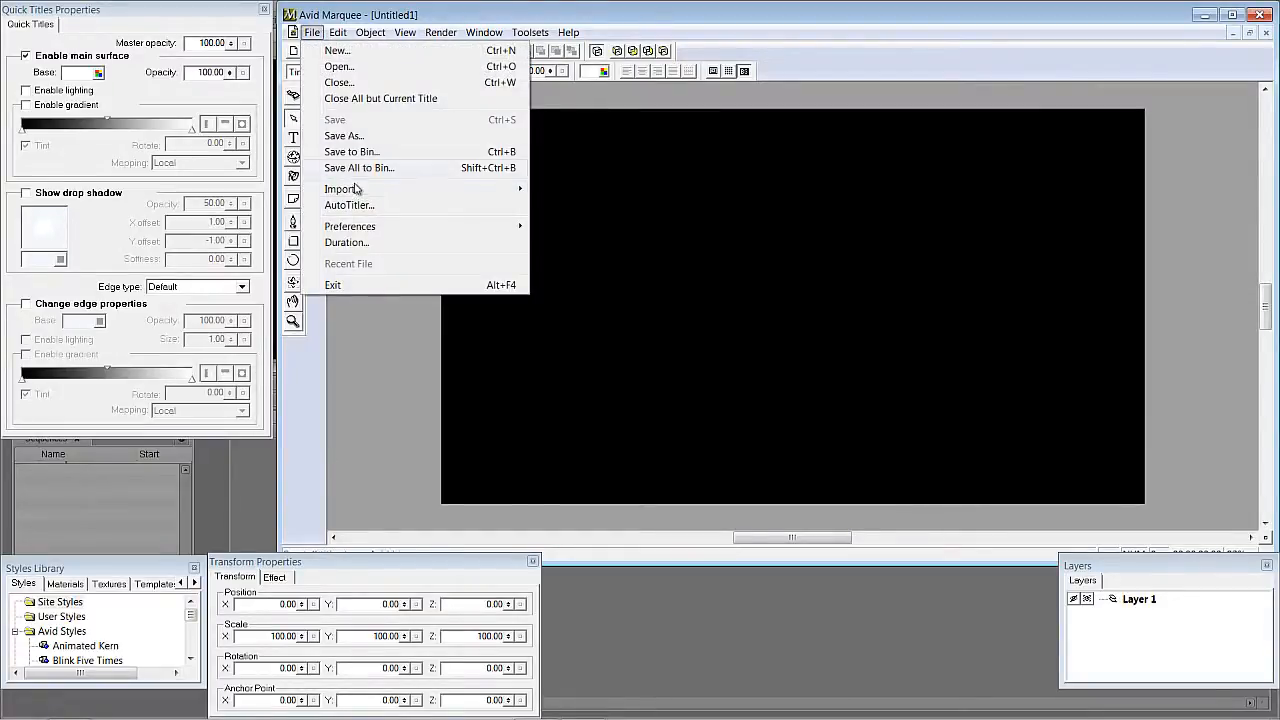
{"action": "mouse_move", "coordinate": [420, 190]}
{"action": "left_click", "coordinate": [549, 190]}
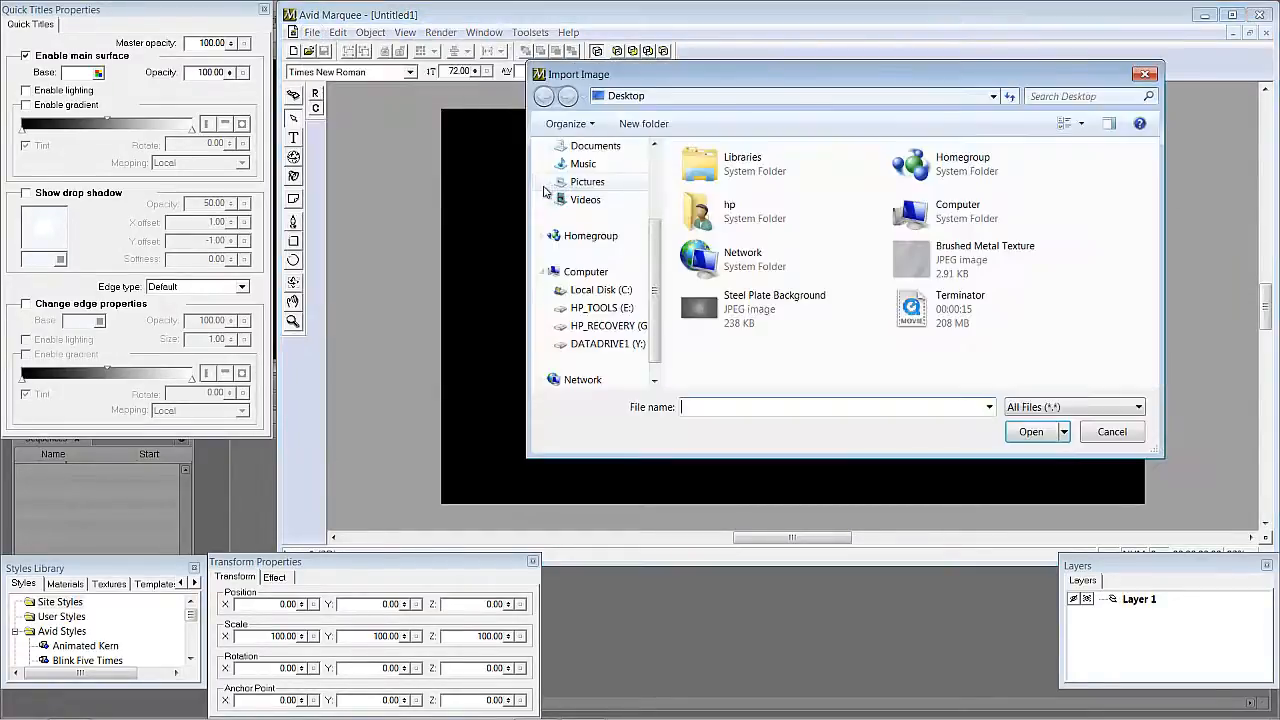
{"action": "left_click", "coordinate": [756, 330]}
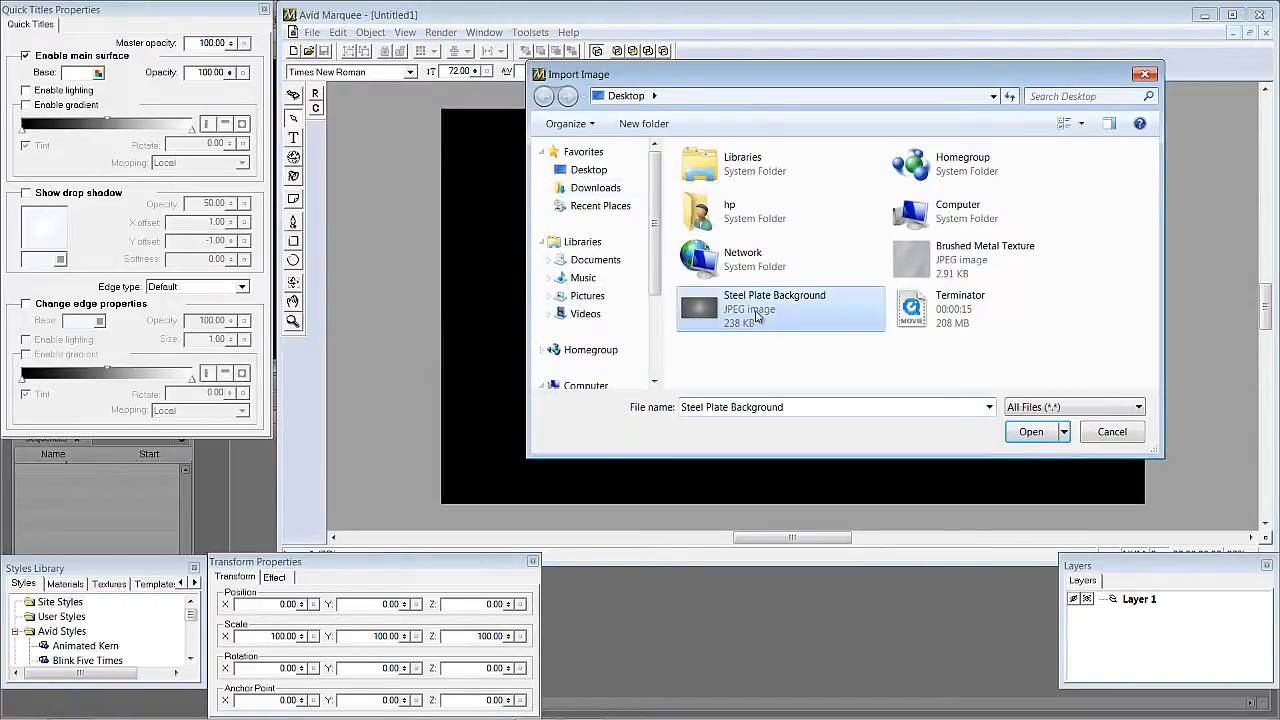
{"action": "left_click", "coordinate": [1030, 436]}
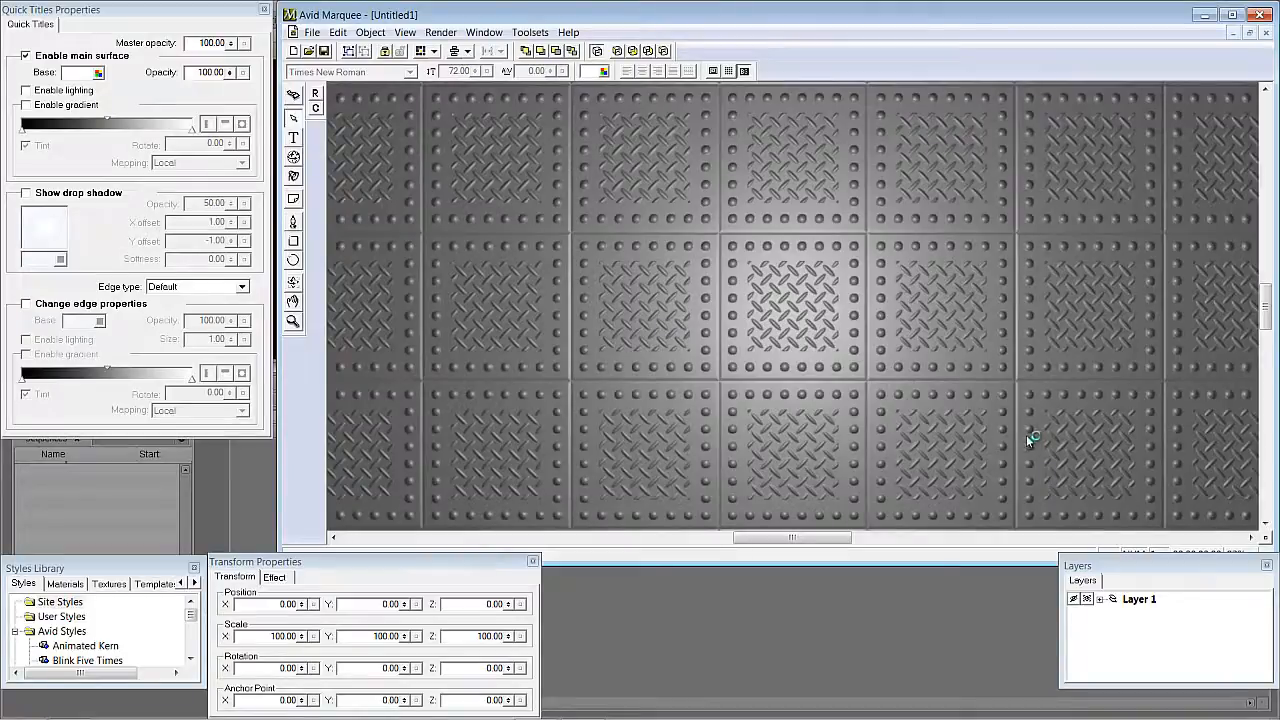
{"action": "left_click", "coordinate": [714, 70]}
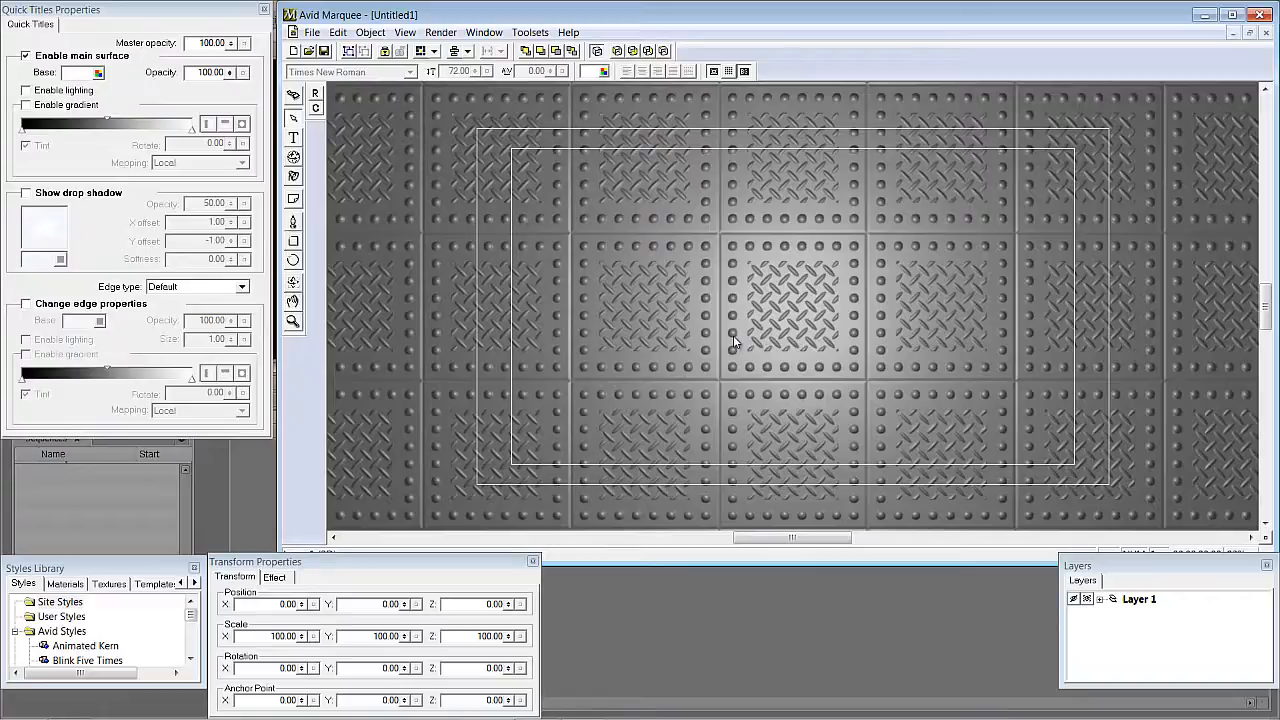
Try a Y rotation of about 31.2 on the steel plate image and delete it from the title
{"action": "left_click_drag", "start_coordinate": [448, 563], "coordinate": [461, 490]}
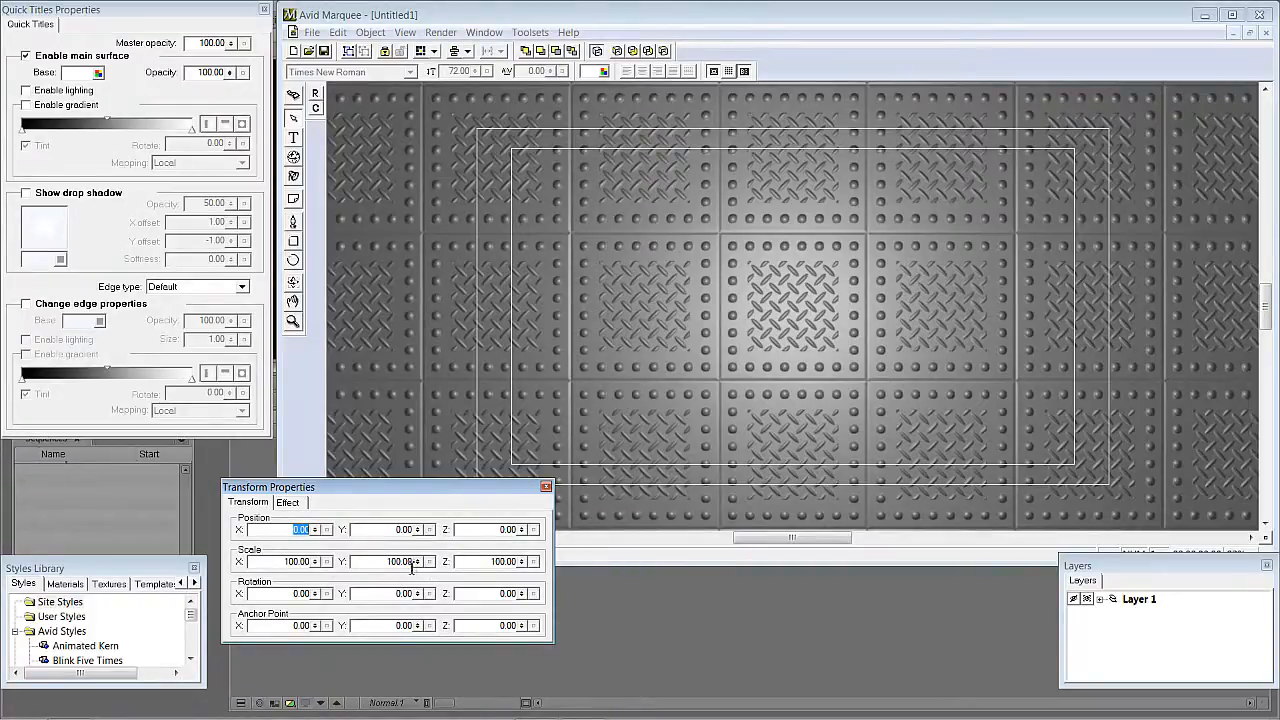
{"action": "left_click_drag", "start_coordinate": [418, 563], "coordinate": [454, 548]}
{"action": "key", "text": "Delete"}
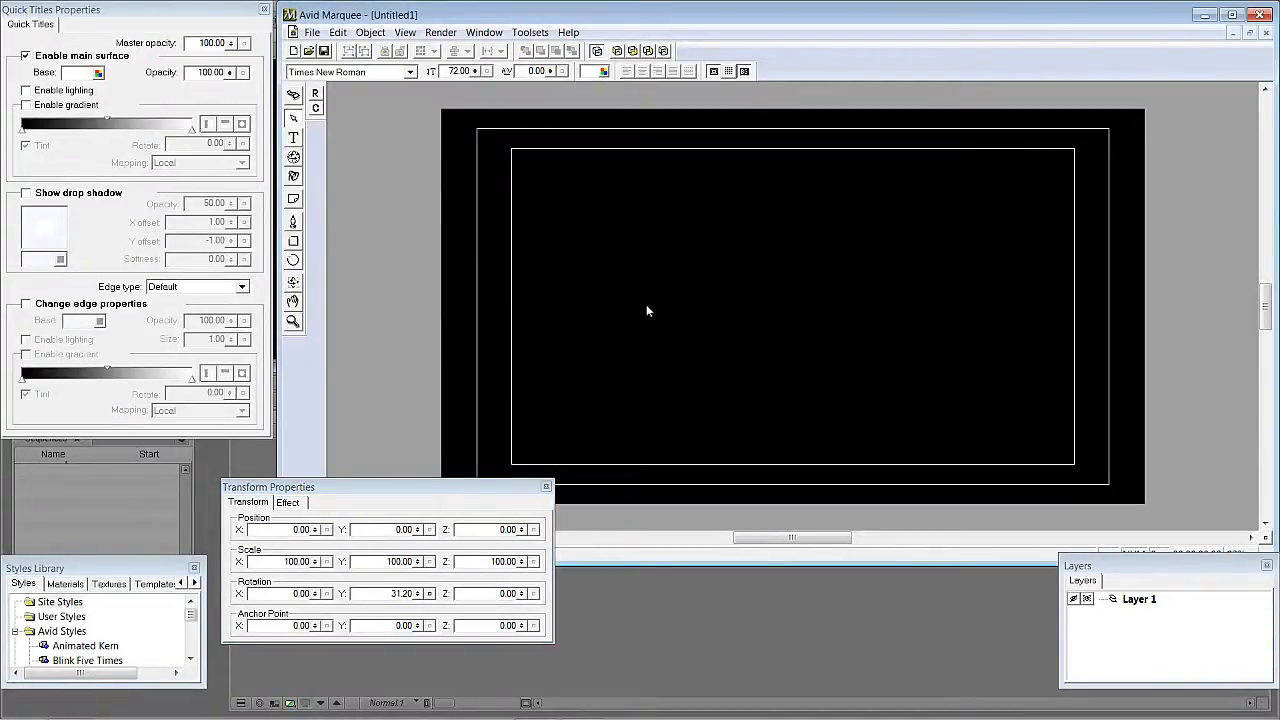
Import the Steel Plate Background image from the Desktop again to fill the empty title
{"action": "left_click", "coordinate": [312, 32]}
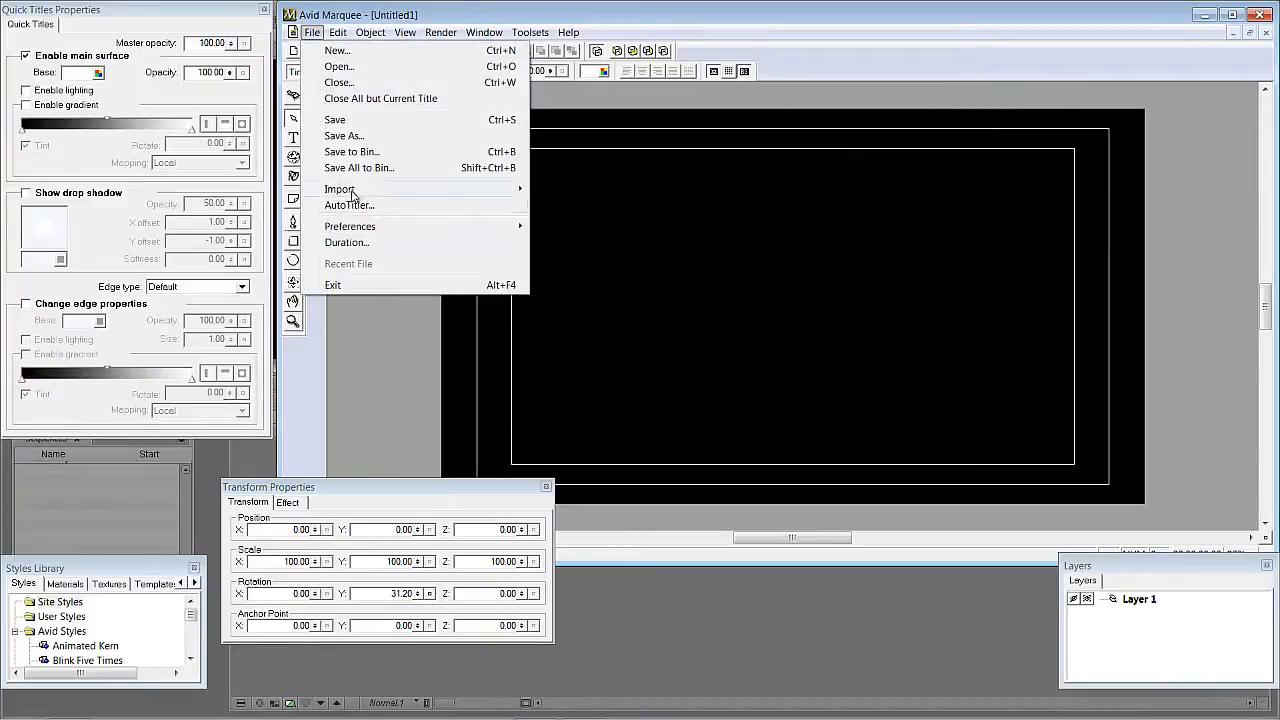
{"action": "mouse_move", "coordinate": [519, 192]}
{"action": "left_click", "coordinate": [580, 190]}
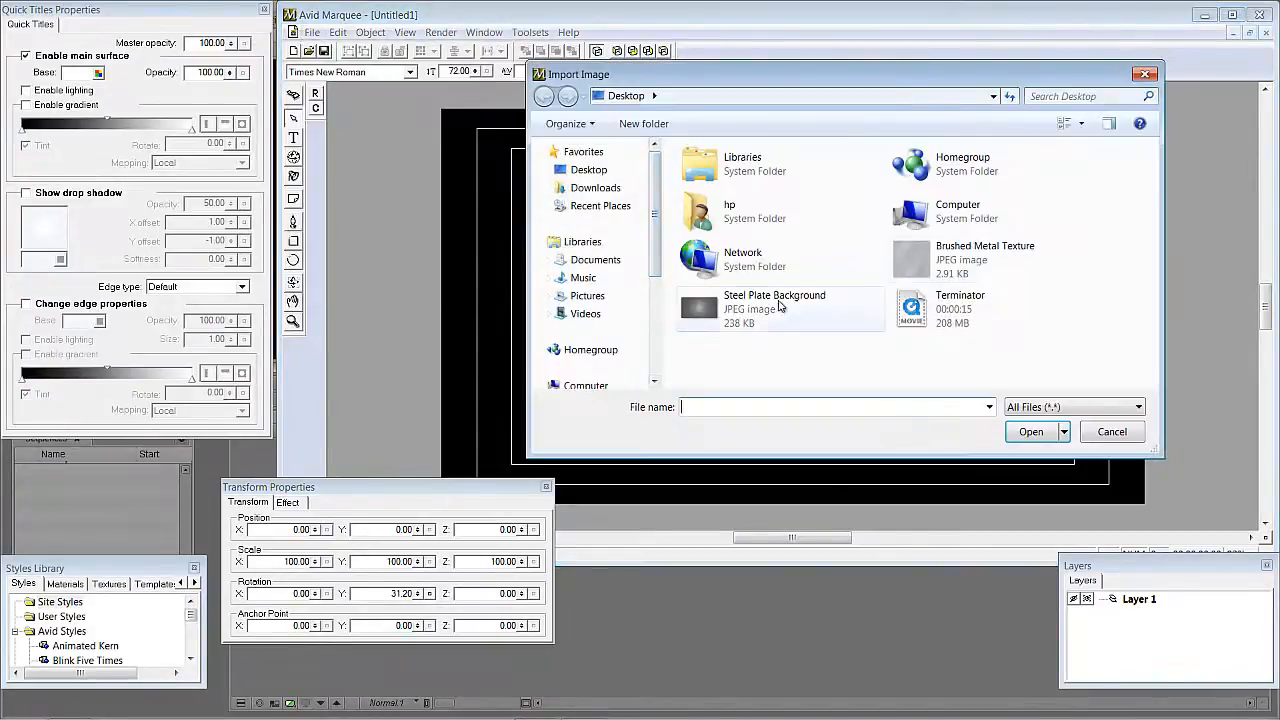
{"action": "left_click", "coordinate": [742, 308]}
{"action": "double_click", "coordinate": [742, 308]}
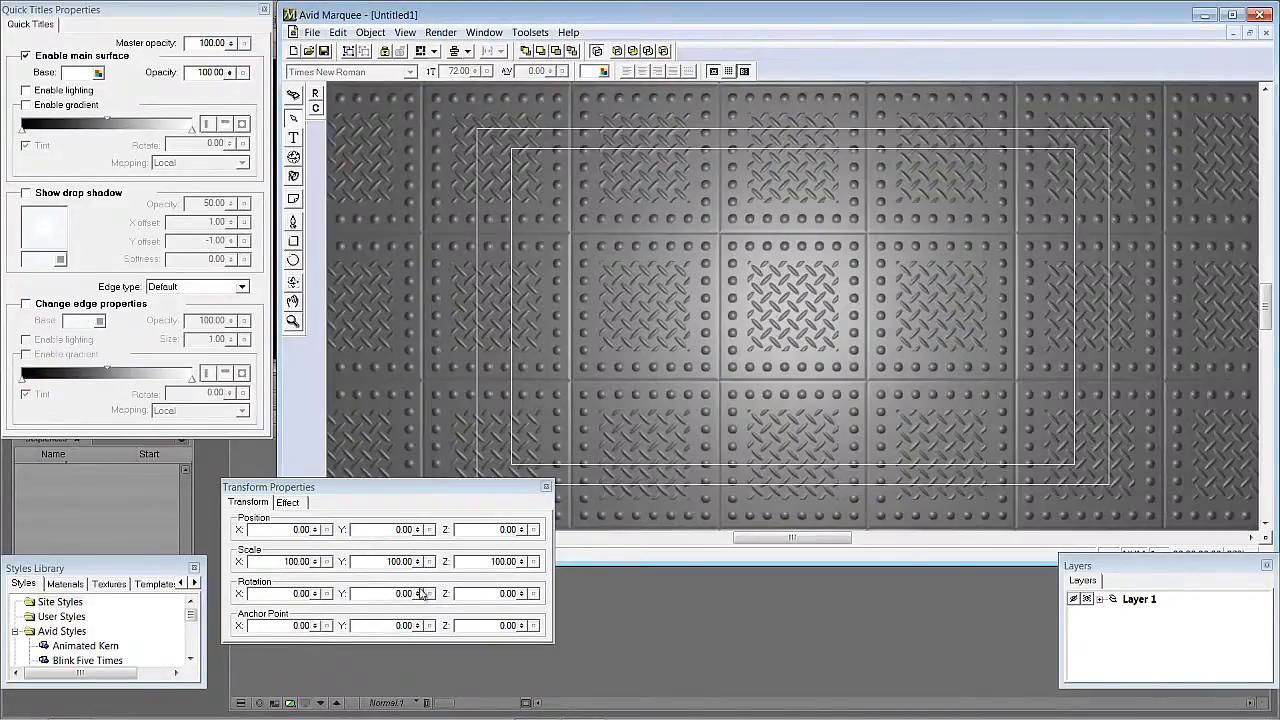
Try rotating the steel plate about the Y axis, undo it, and move the Transform Properties palette clear of the canvas
{"action": "left_click_drag", "start_coordinate": [420, 594], "coordinate": [418, 623]}
{"action": "key", "text": "ctrl+z"}
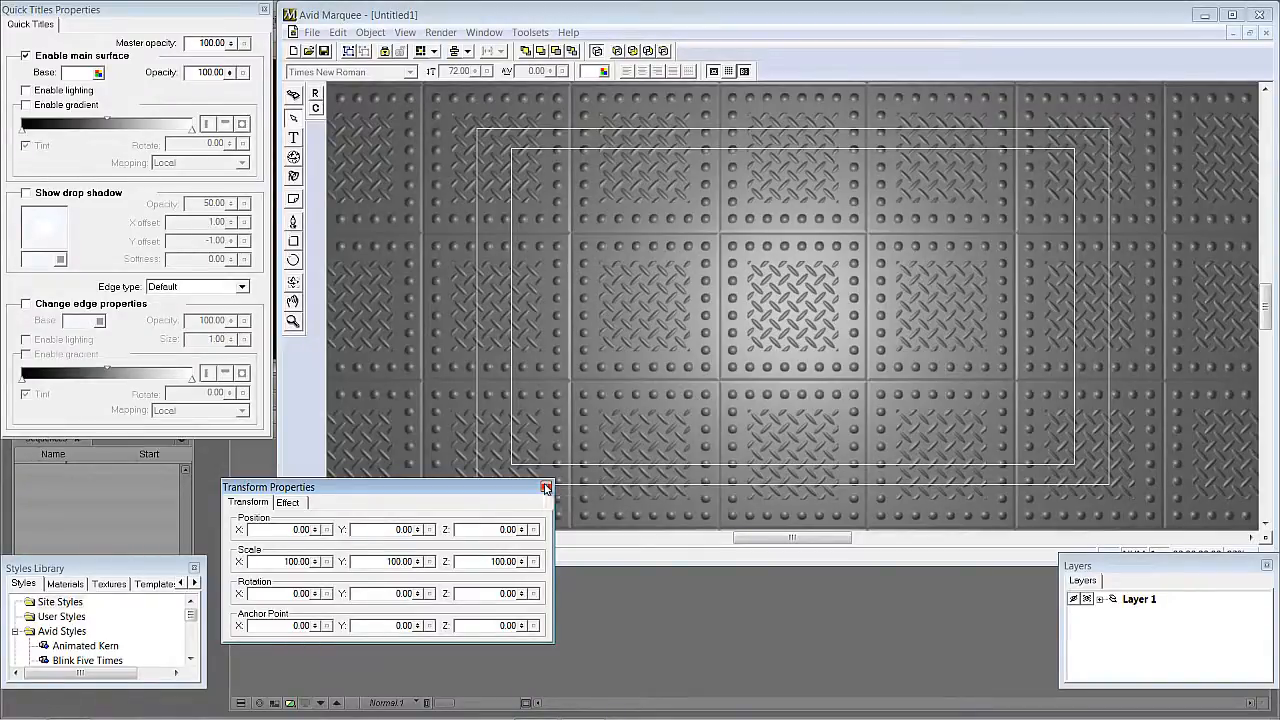
{"action": "left_click_drag", "start_coordinate": [498, 490], "coordinate": [495, 586]}
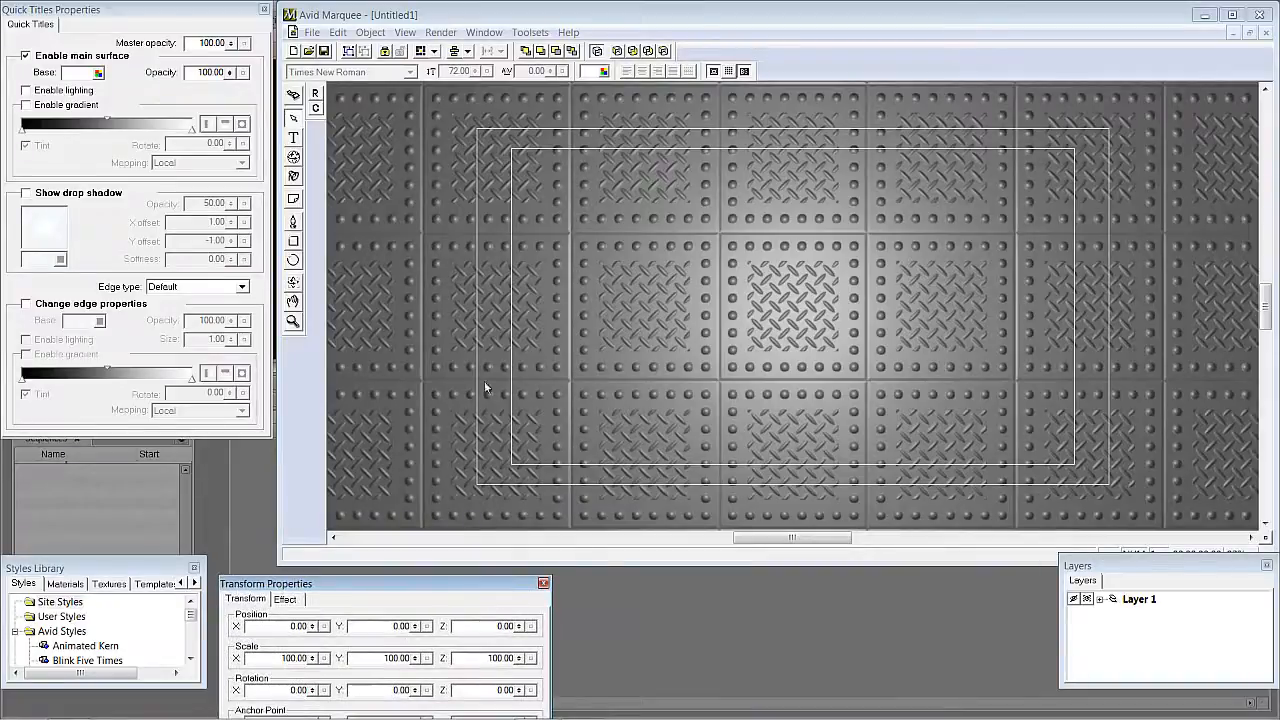
Add a two-line text object over the steel plate reading "TERMINATOR:" and "AWESOMENESS"
{"action": "left_click", "coordinate": [293, 138]}
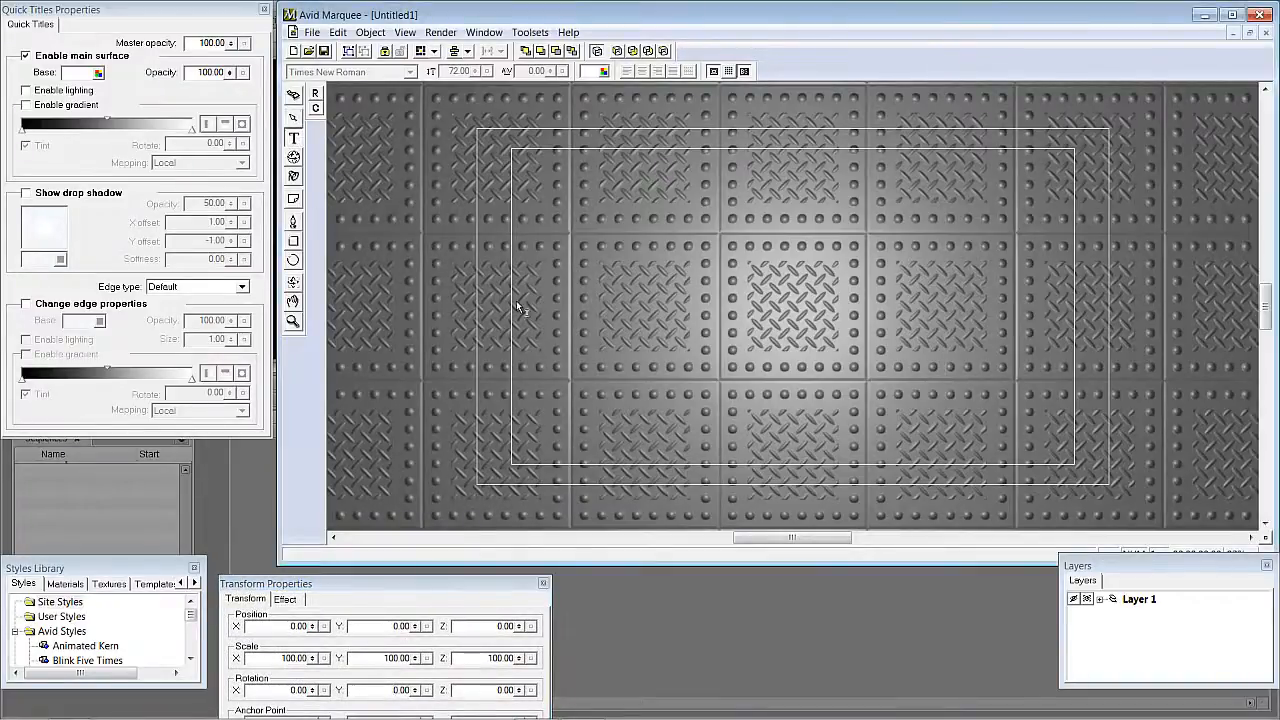
{"action": "left_click", "coordinate": [584, 270]}
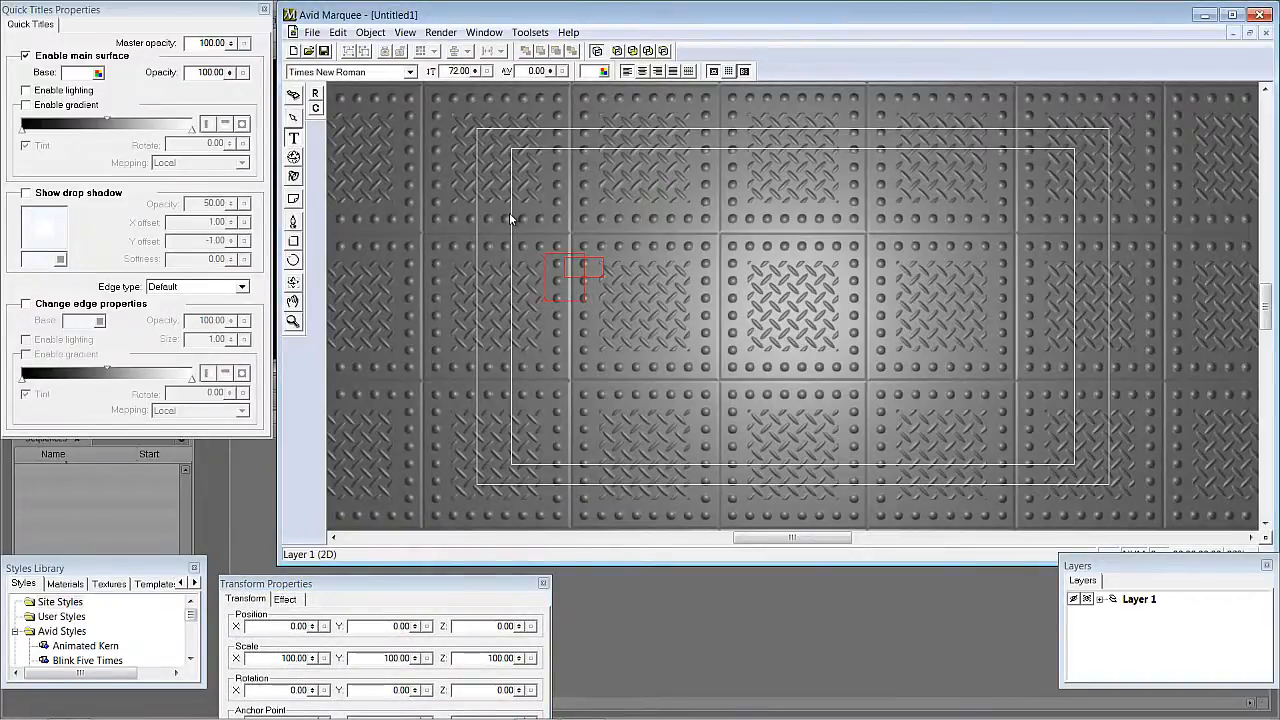
{"action": "key", "text": "Caps_Lock"}
{"action": "type", "text": "TERMINAT"}
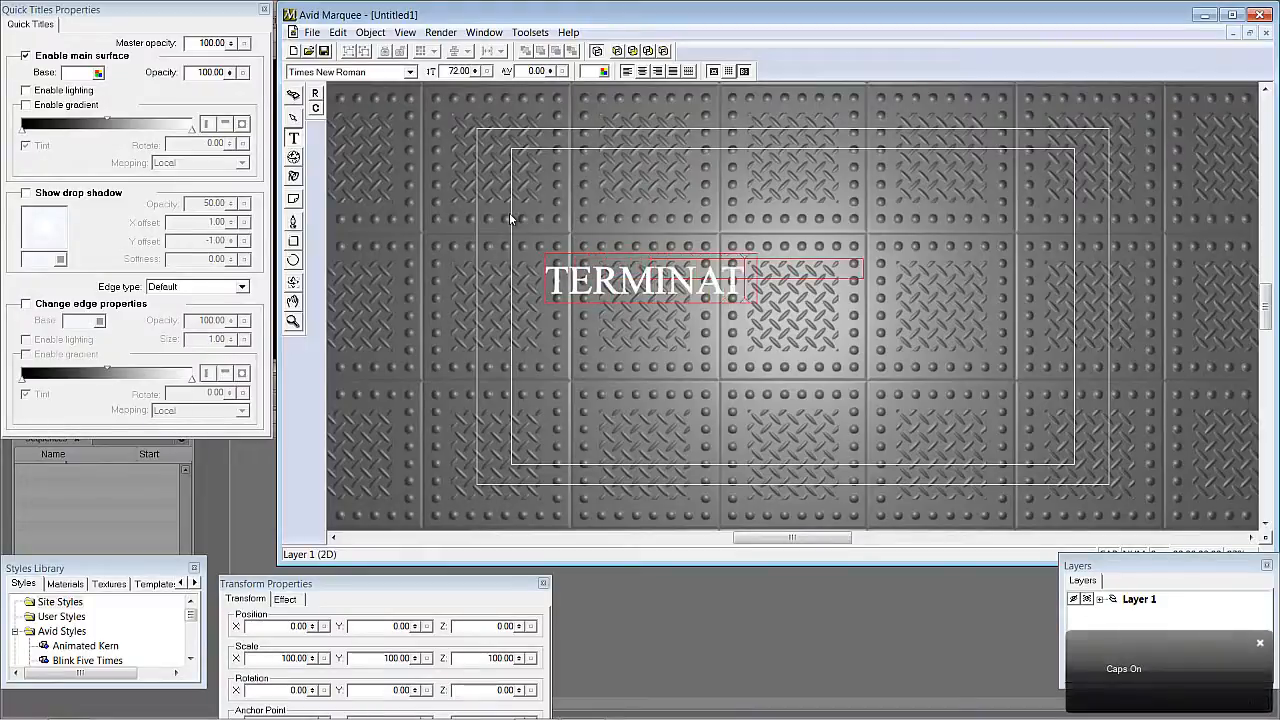
{"action": "type", "text": "OR:"}
{"action": "key", "text": "Return"}
{"action": "type", "text": "AW"}
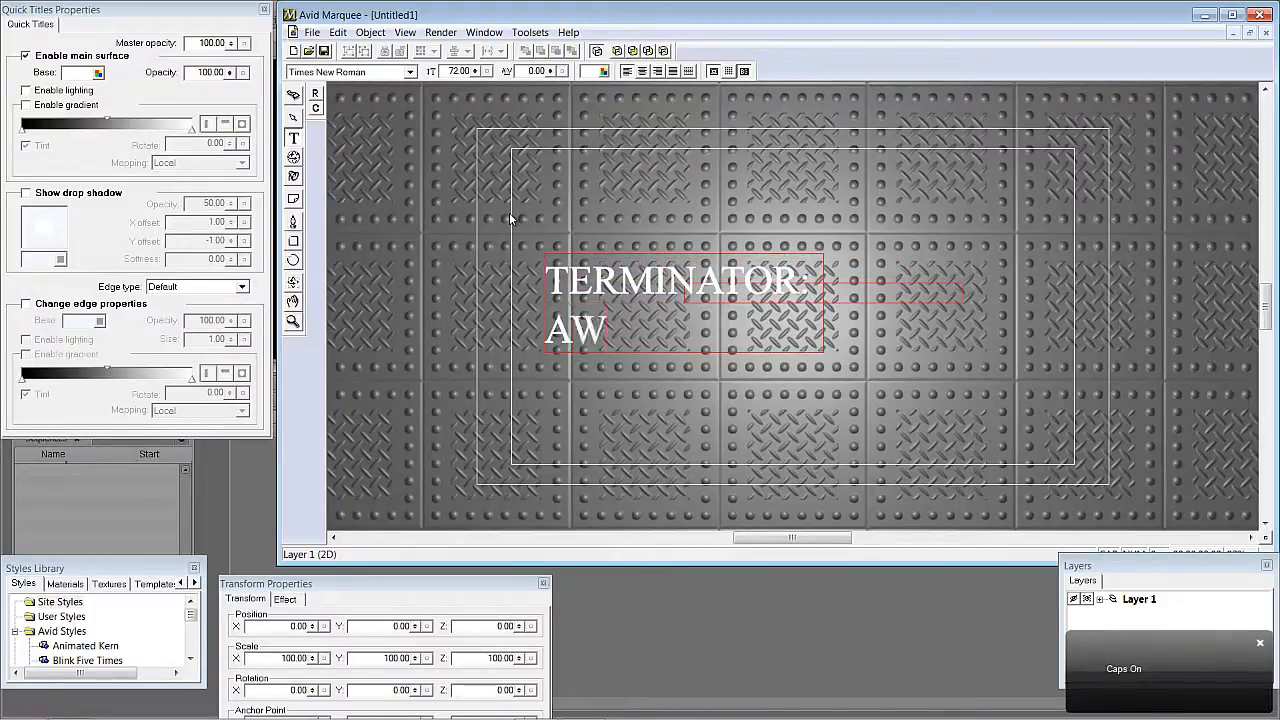
{"action": "type", "text": "ESOMENESS"}
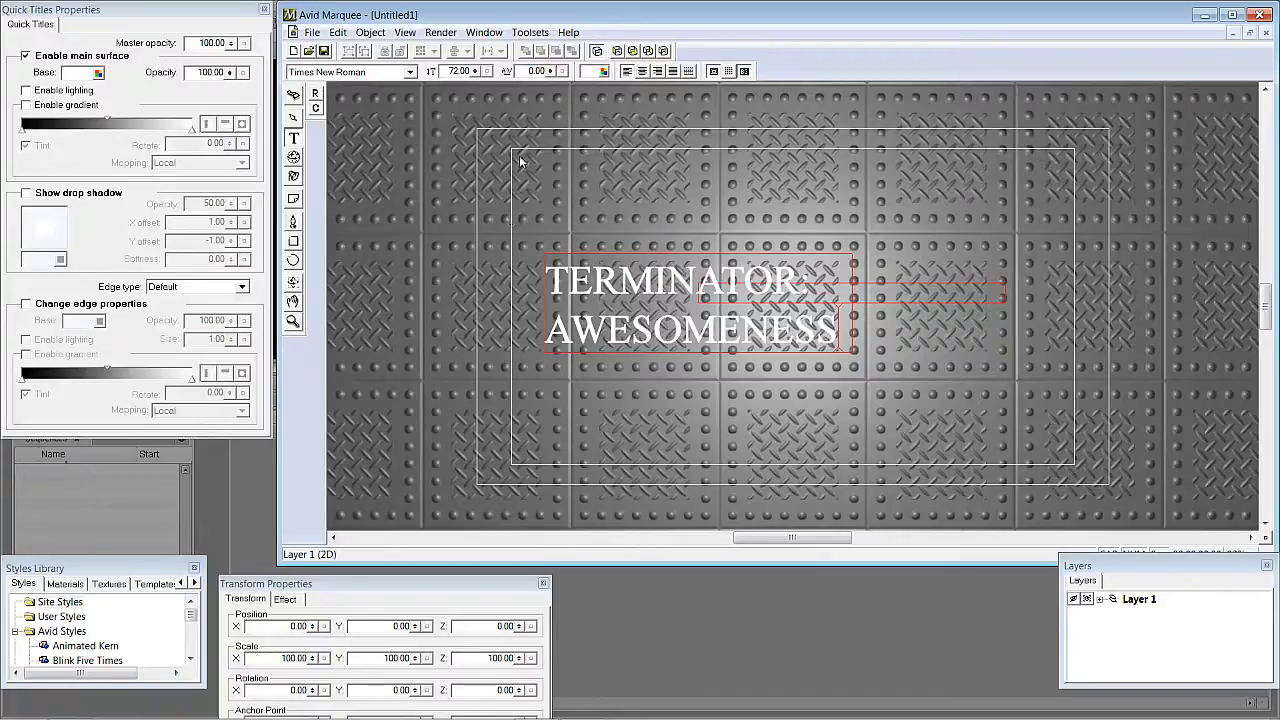
Move the title text against the inner safe guide's left edge and widen its box to the guide's right edge
{"action": "left_click", "coordinate": [293, 118]}
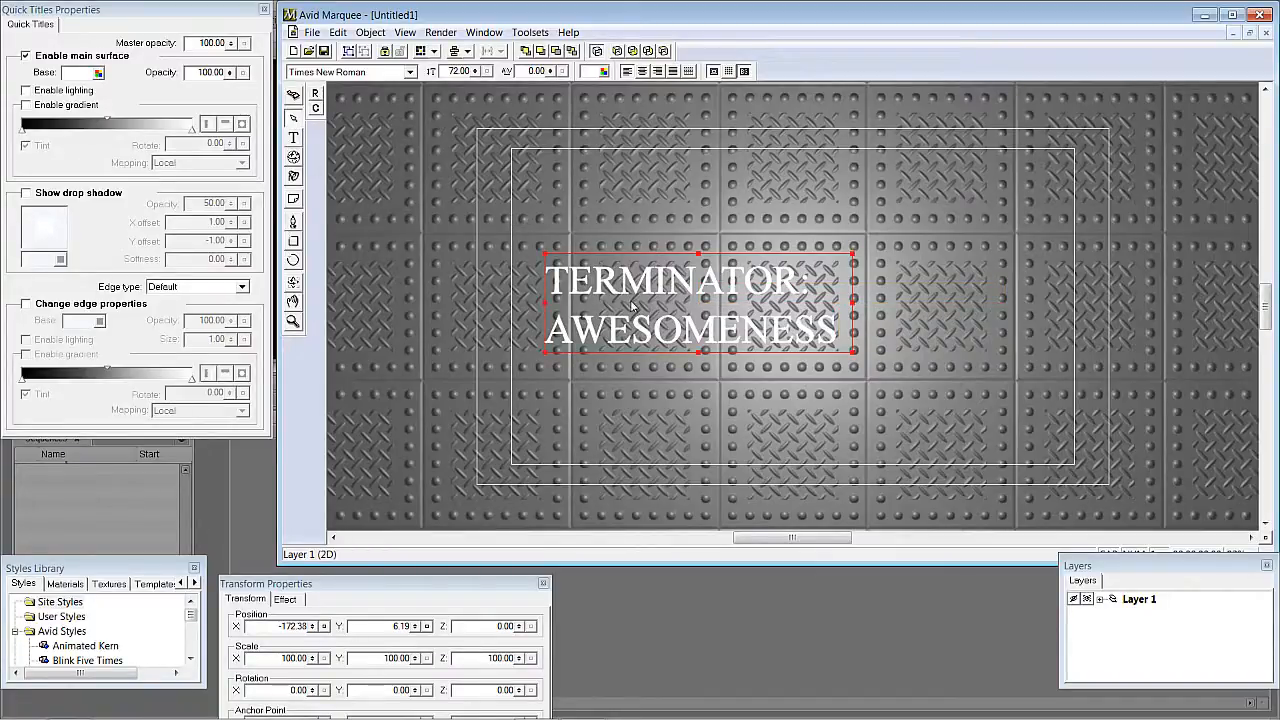
{"action": "left_click_drag", "start_coordinate": [620, 284], "coordinate": [586, 250]}
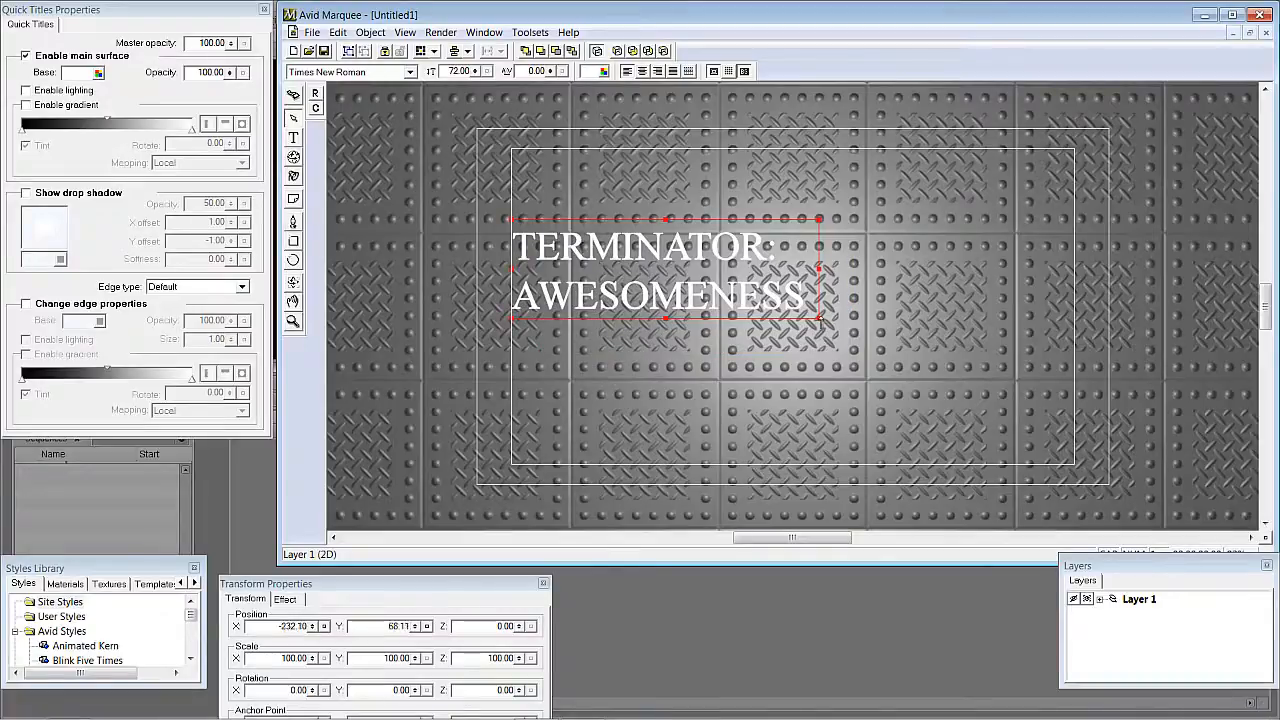
{"action": "left_click_drag", "start_coordinate": [820, 322], "coordinate": [1075, 407]}
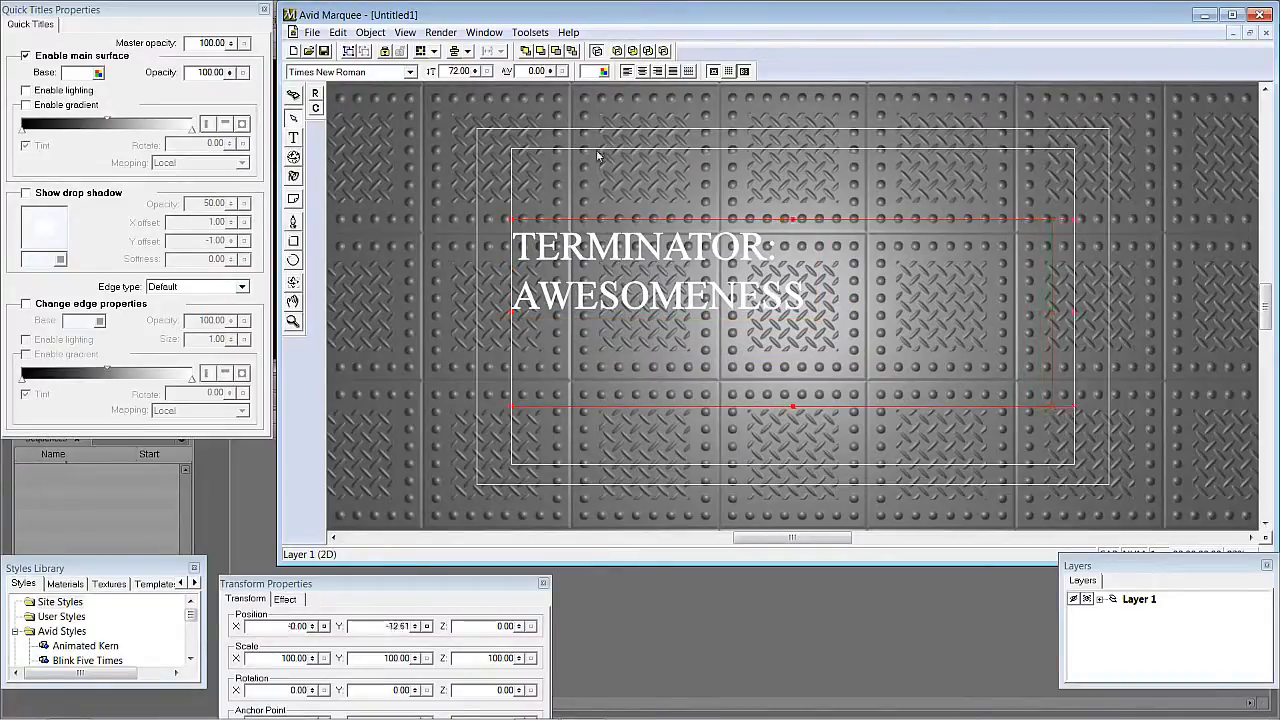
Change the title text's font to Terminator Real NFI
{"action": "left_click", "coordinate": [409, 72]}
{"action": "scroll", "coordinate": [377, 141], "scroll_direction": "up", "scroll_amount": 2}
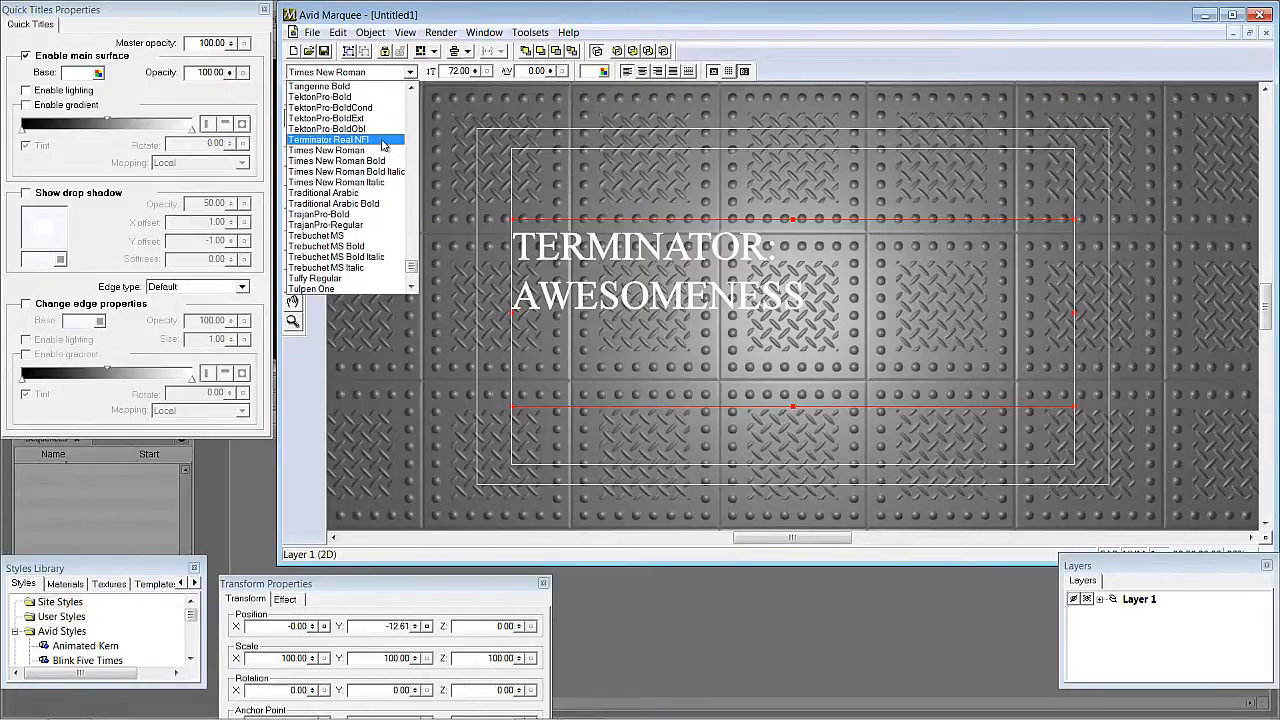
{"action": "left_click", "coordinate": [380, 140]}
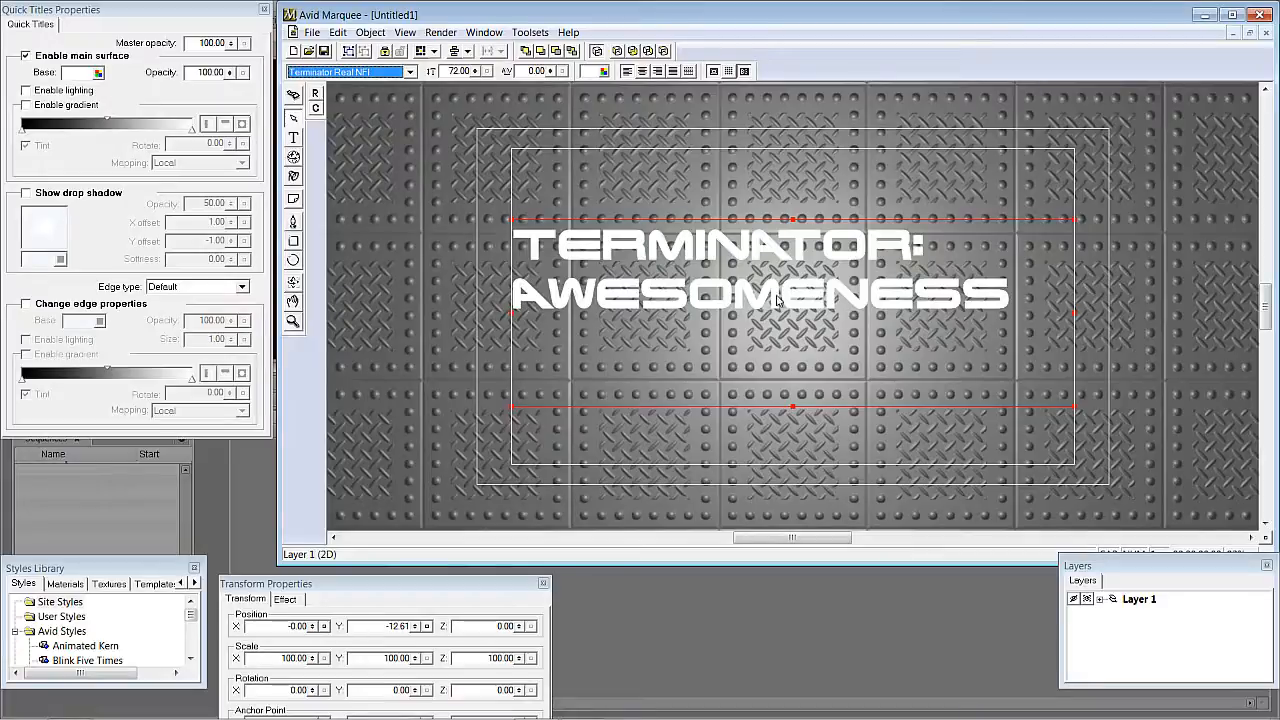
Centre-align the title text and lower its box to a Y position of about -63.6
{"action": "left_click", "coordinate": [643, 73]}
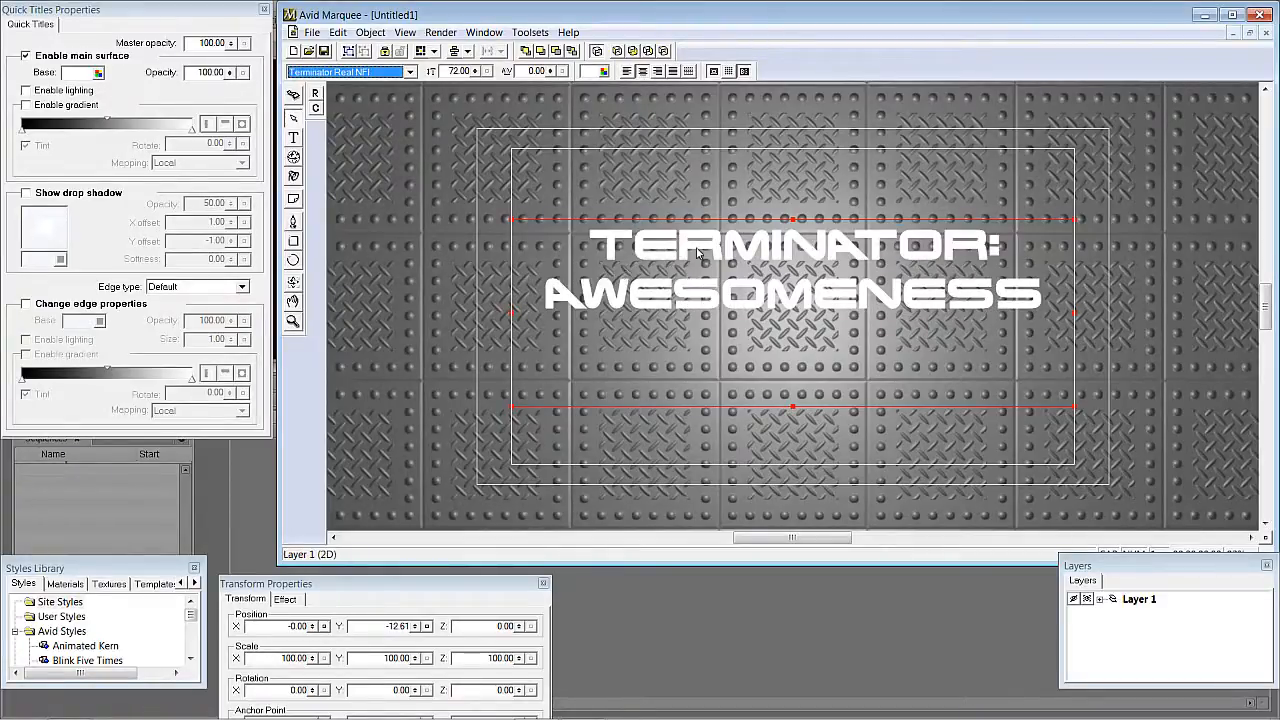
{"action": "mouse_move", "coordinate": [698, 254]}
{"action": "left_mouse_down"}
{"action": "mouse_move", "coordinate": [696, 236]}
{"action": "mouse_move", "coordinate": [693, 279]}
{"action": "left_mouse_up"}
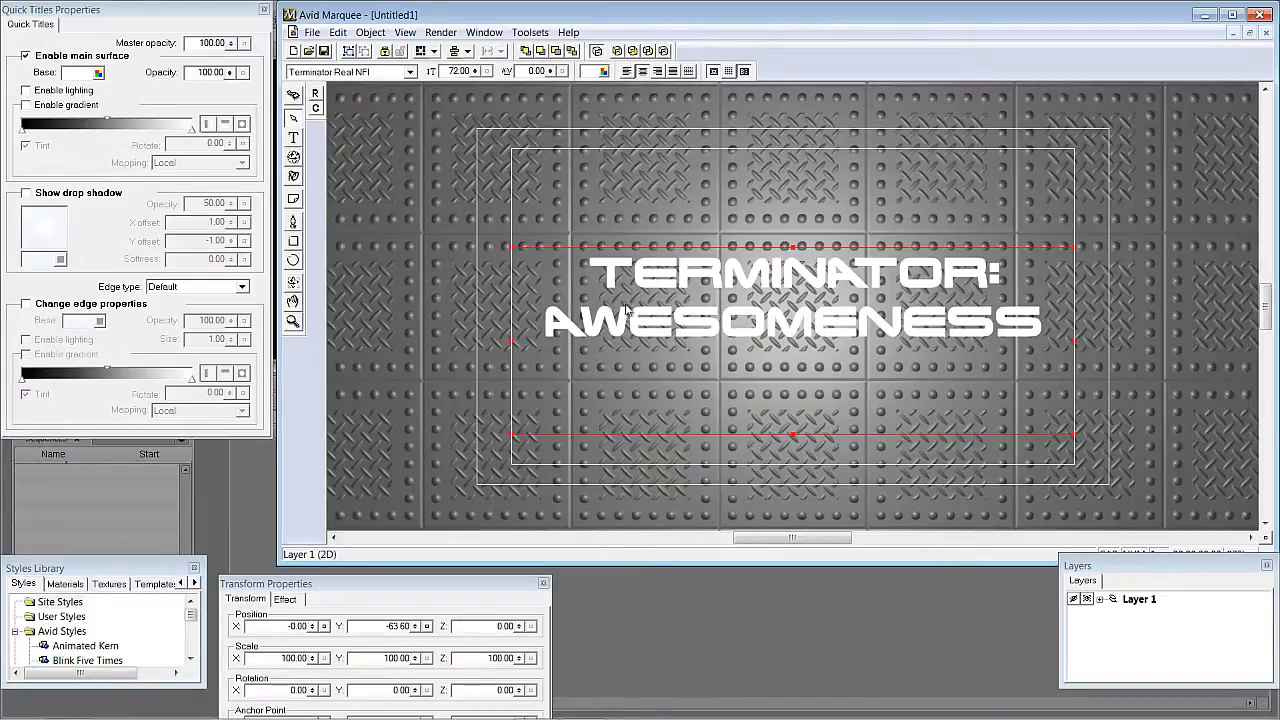
{"action": "left_click", "coordinate": [604, 73]}
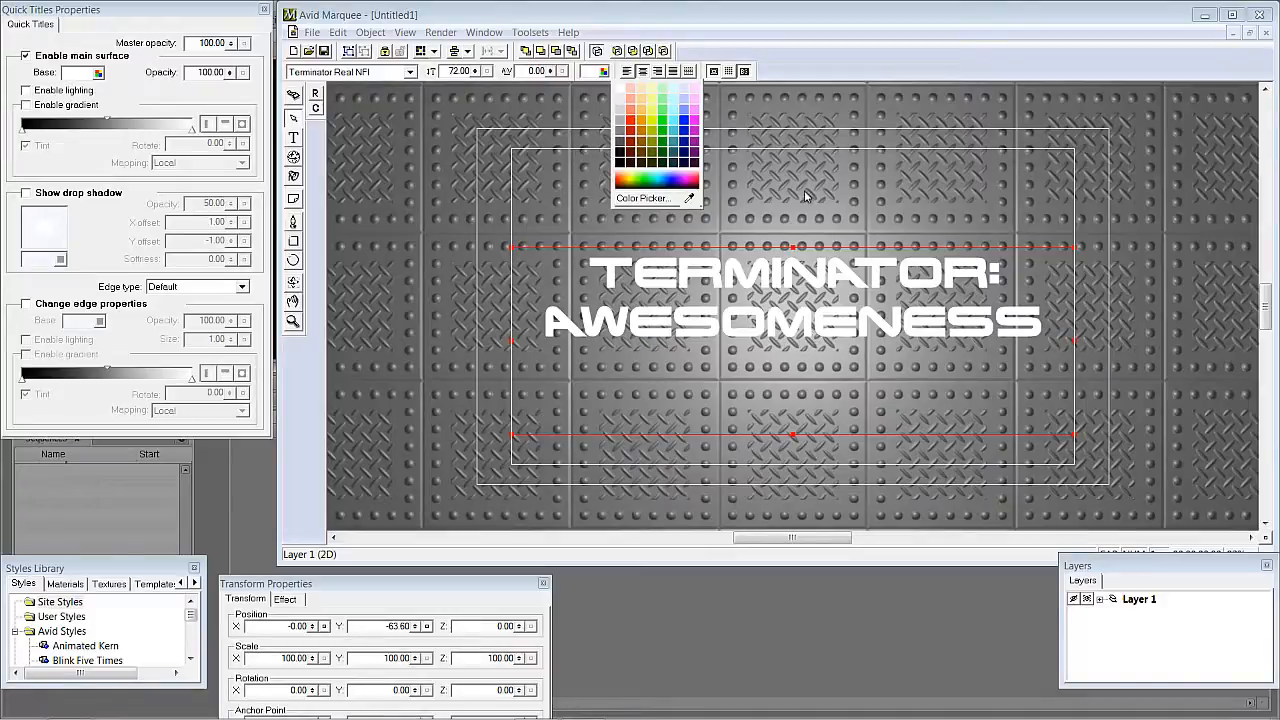
{"action": "left_click", "coordinate": [836, 50]}
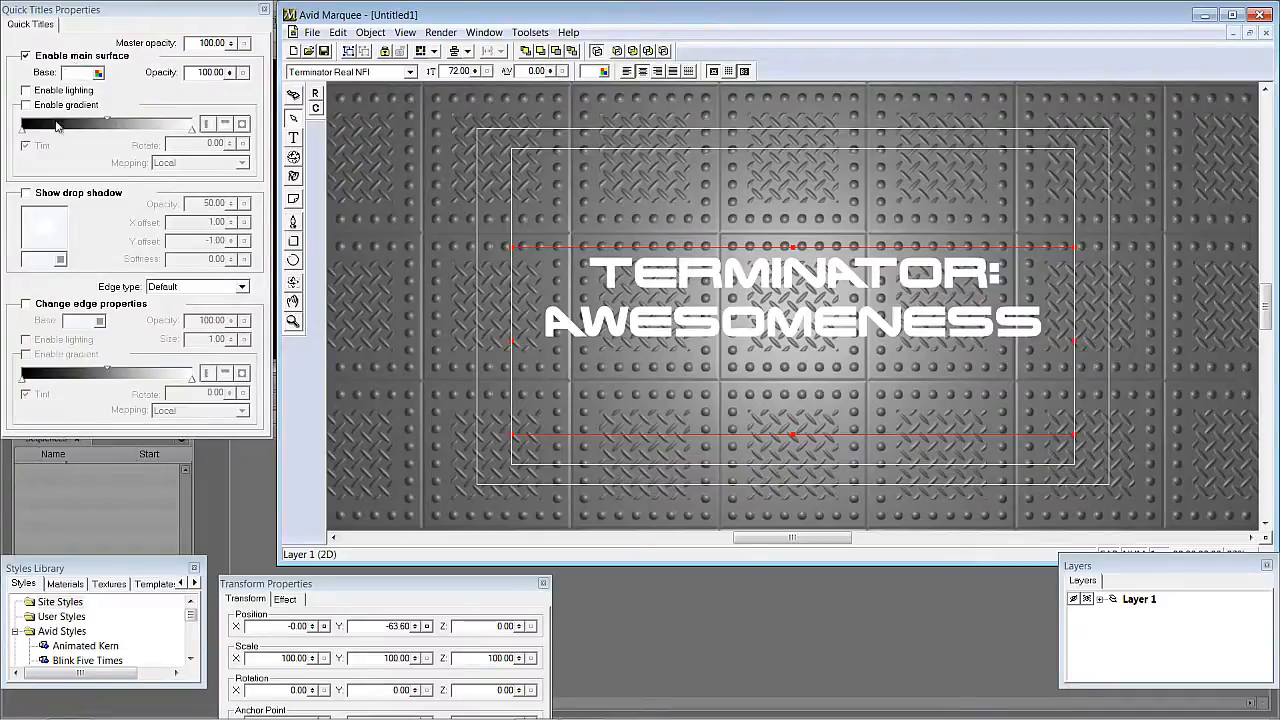
Open the Textures Library, move it over the Quick Titles Properties palette and enlarge it to show more textures
{"action": "left_click", "coordinate": [484, 32]}
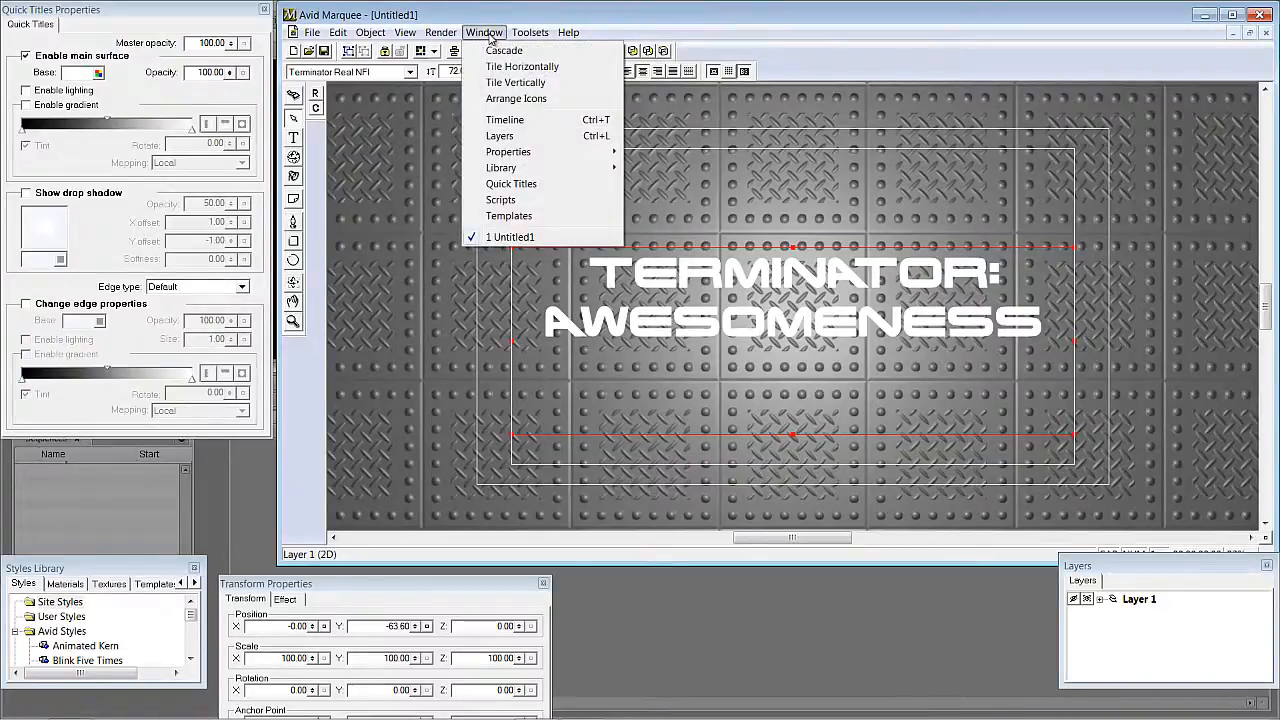
{"action": "mouse_move", "coordinate": [560, 167]}
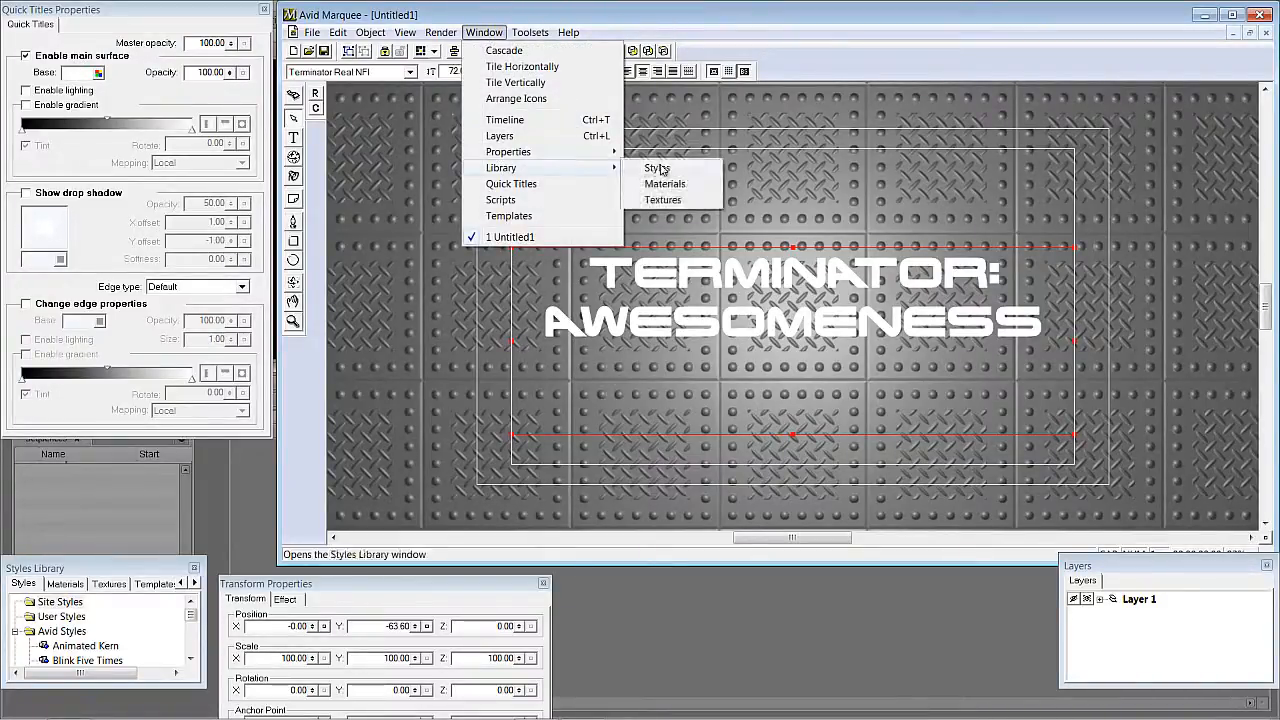
{"action": "left_click", "coordinate": [660, 200]}
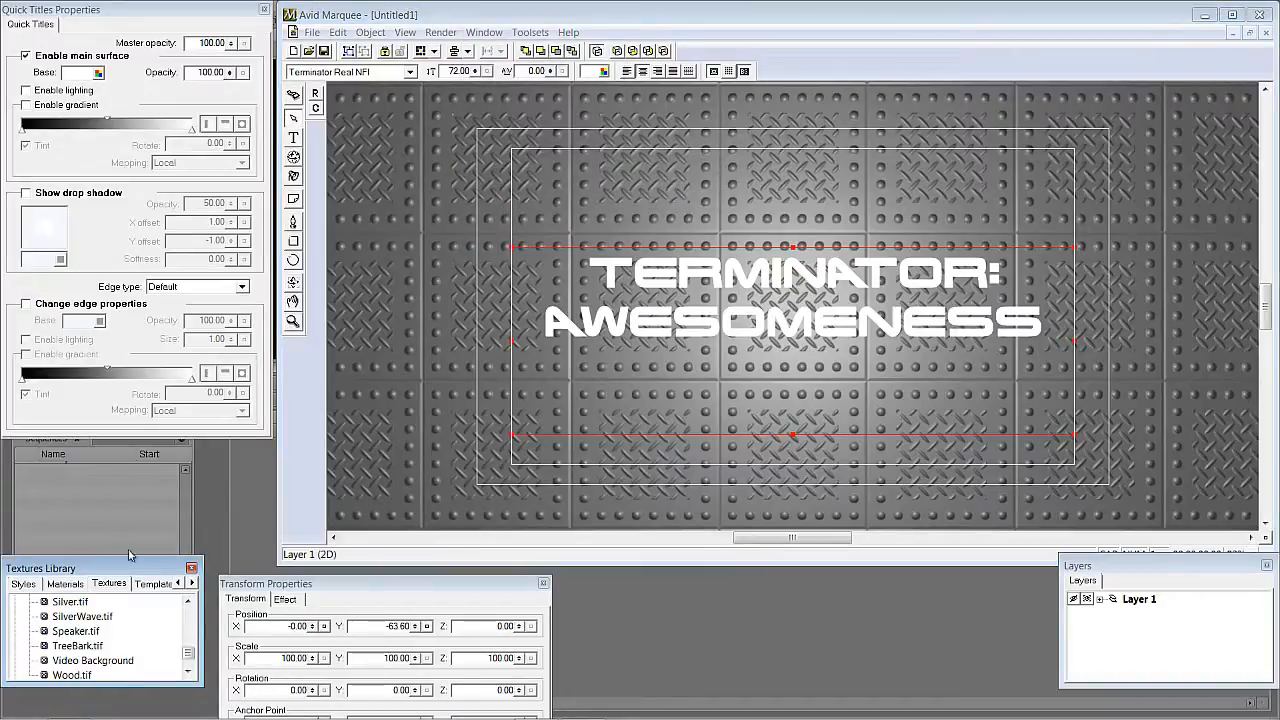
{"action": "left_click_drag", "start_coordinate": [125, 568], "coordinate": [148, 326]}
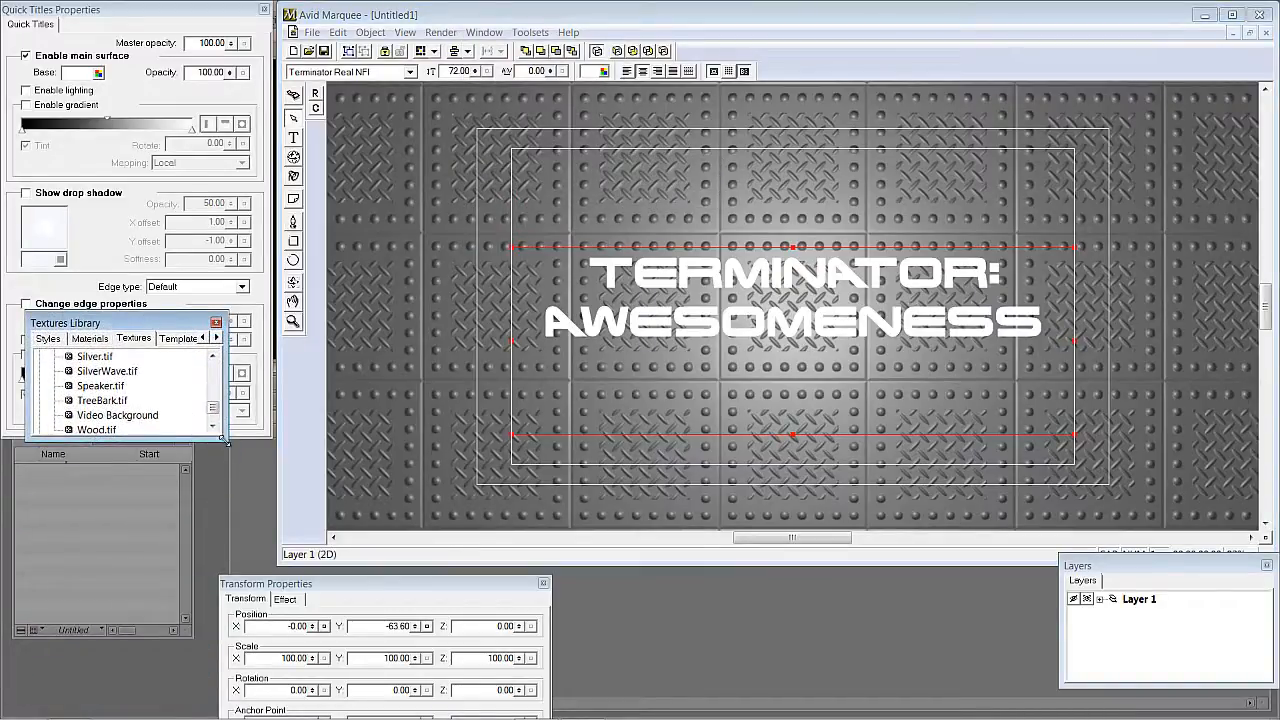
{"action": "left_click_drag", "start_coordinate": [226, 440], "coordinate": [232, 622]}
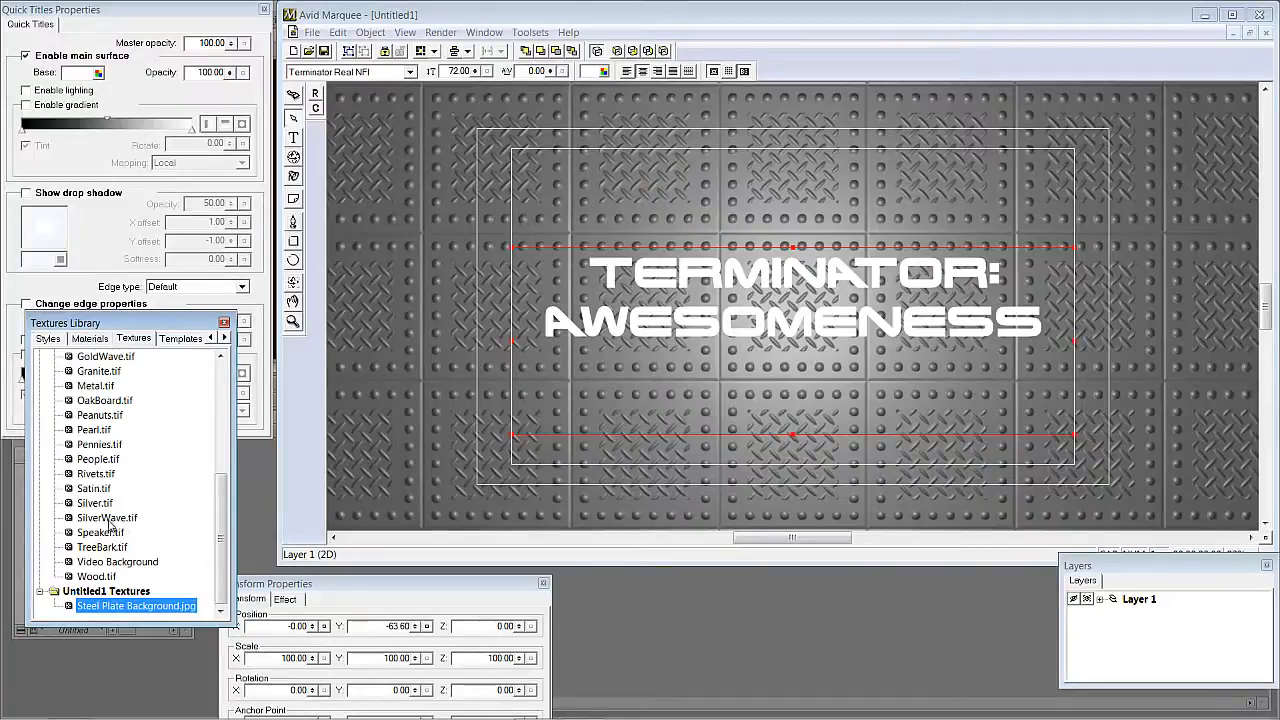
Try a library texture on the title text, then replace it with the BrickRed.tif texture
{"action": "left_click_drag", "start_coordinate": [96, 606], "coordinate": [615, 337]}
{"action": "scroll", "coordinate": [210, 505], "scroll_direction": "up", "scroll_amount": 5}
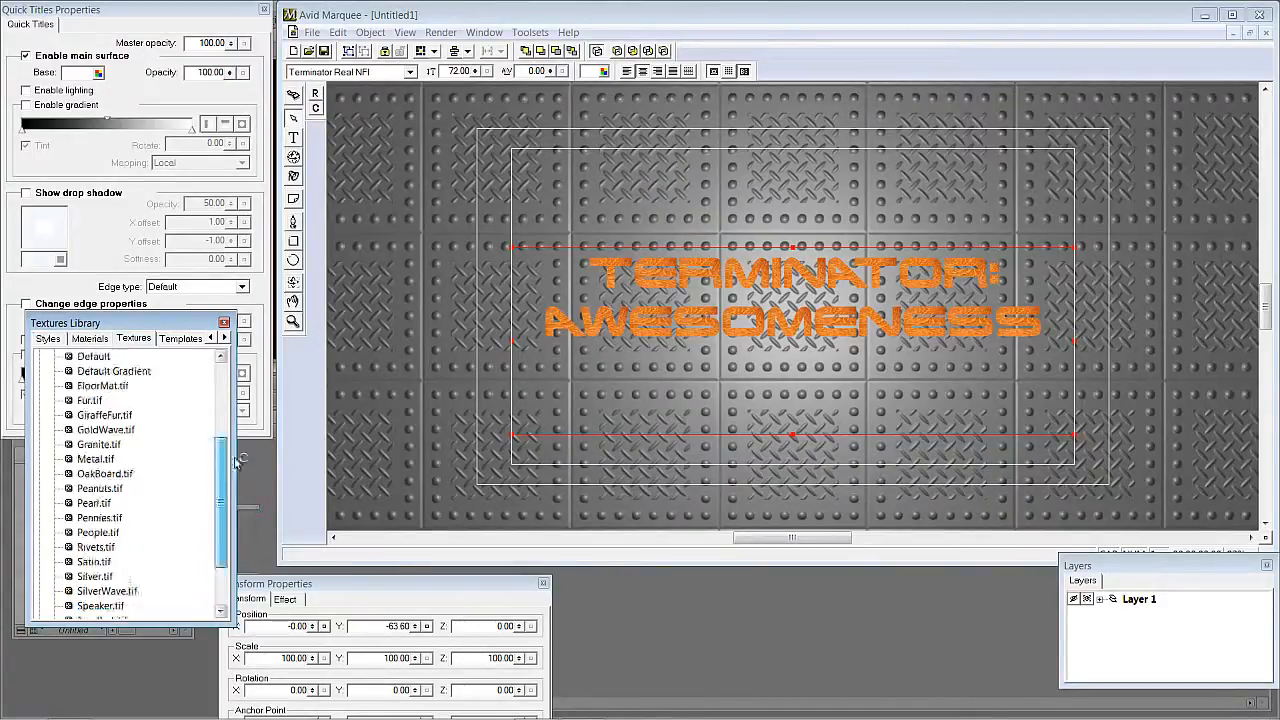
{"action": "left_click_drag", "start_coordinate": [84, 431], "coordinate": [648, 320]}
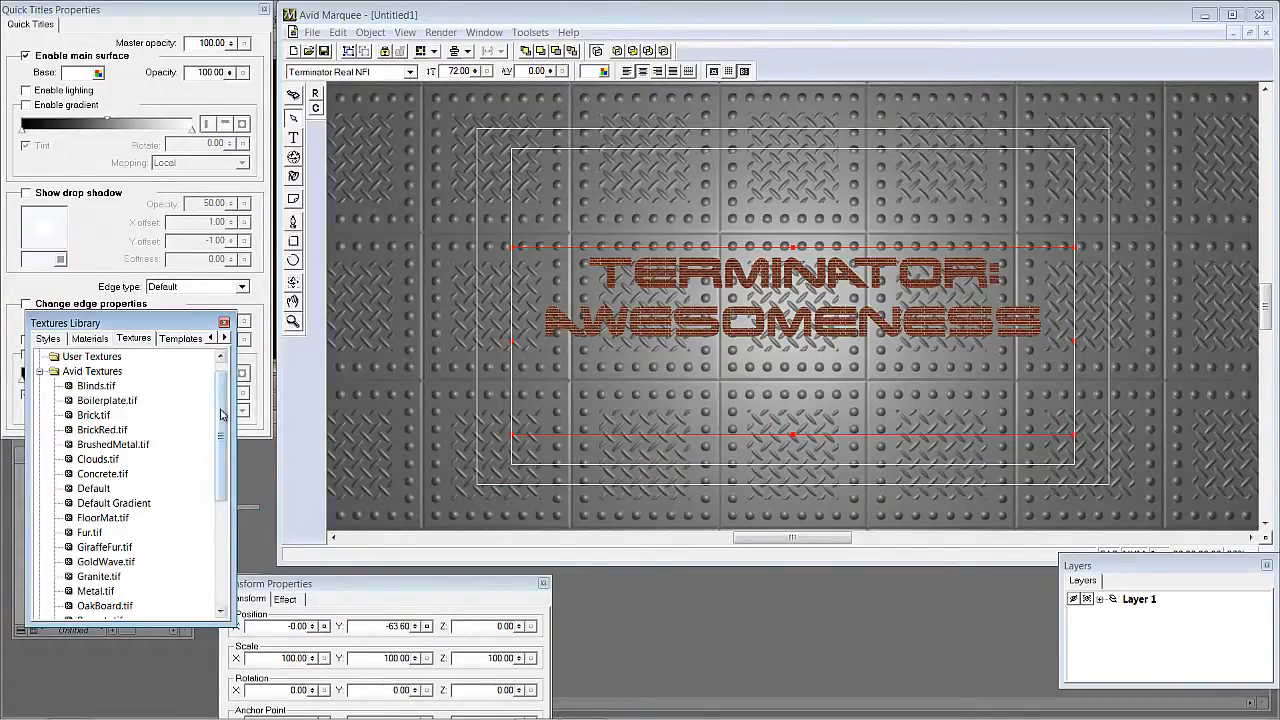
Import the Brushed Metal Texture image from the Desktop into User Textures and apply it to the title text
{"action": "scroll", "coordinate": [228, 362], "scroll_direction": "up", "scroll_amount": 1}
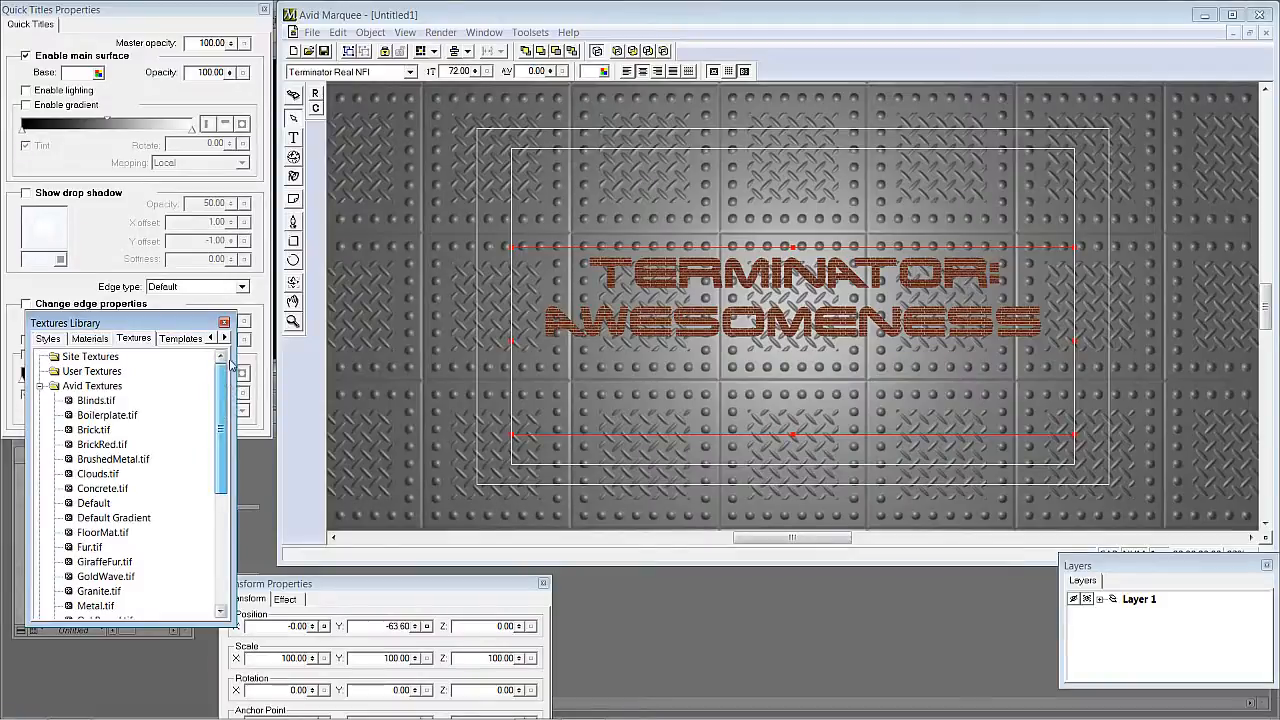
{"action": "right_click", "coordinate": [95, 372]}
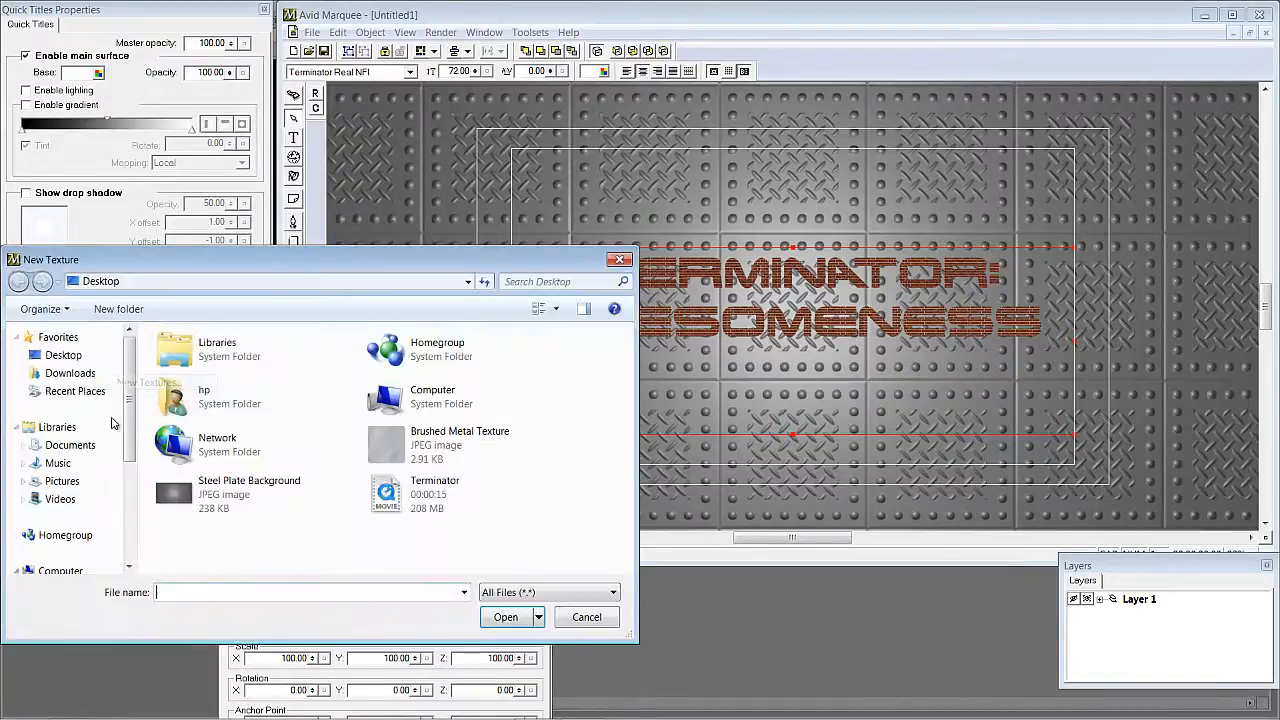
{"action": "left_click", "coordinate": [122, 383]}
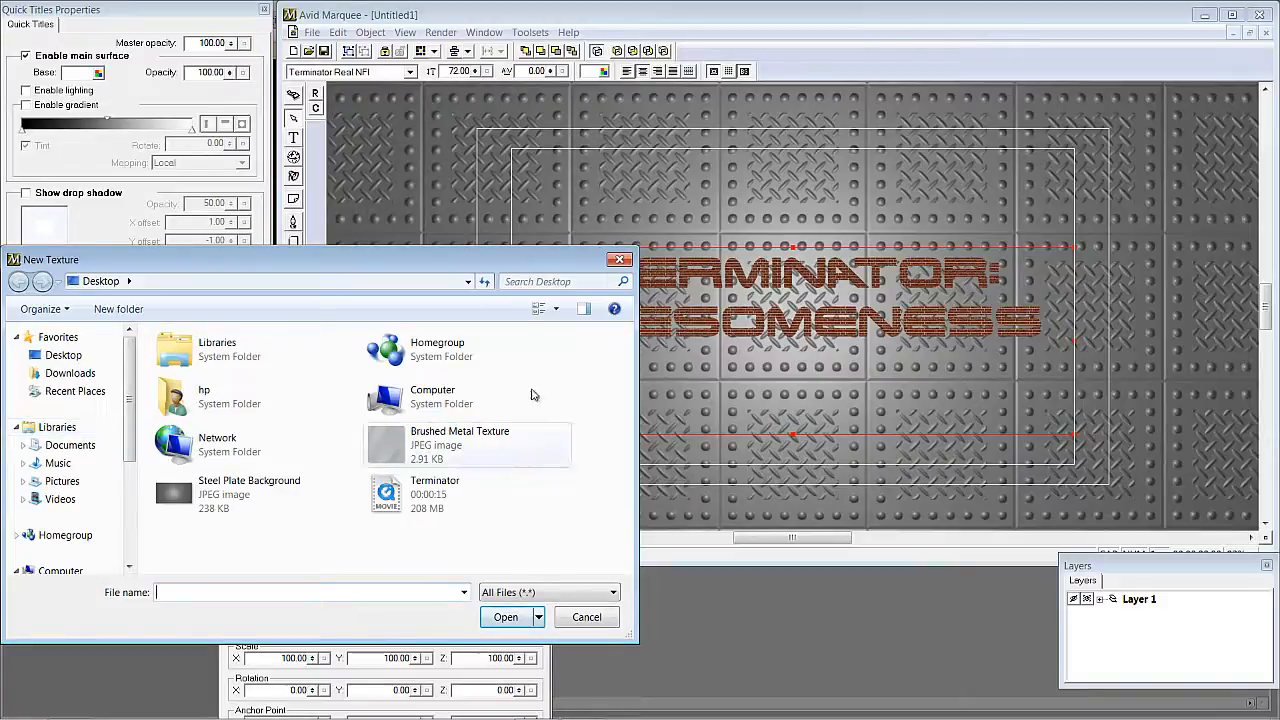
{"action": "left_click", "coordinate": [423, 452]}
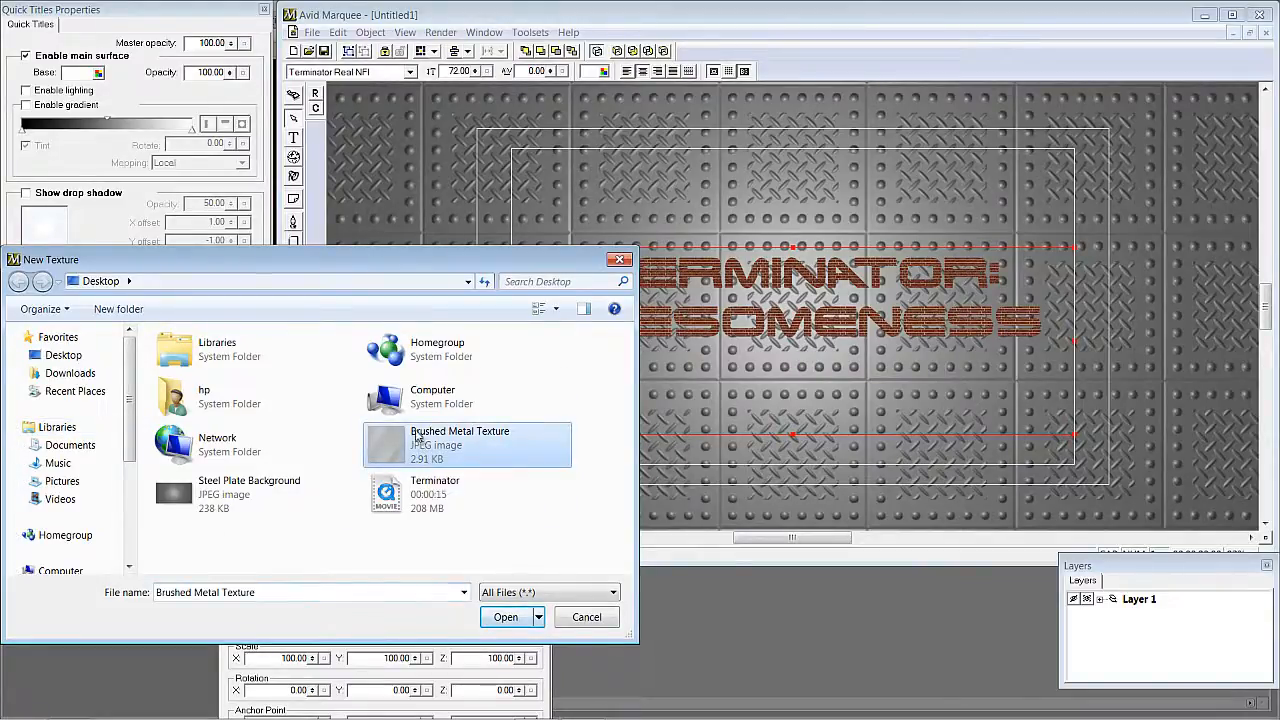
{"action": "left_click", "coordinate": [506, 617]}
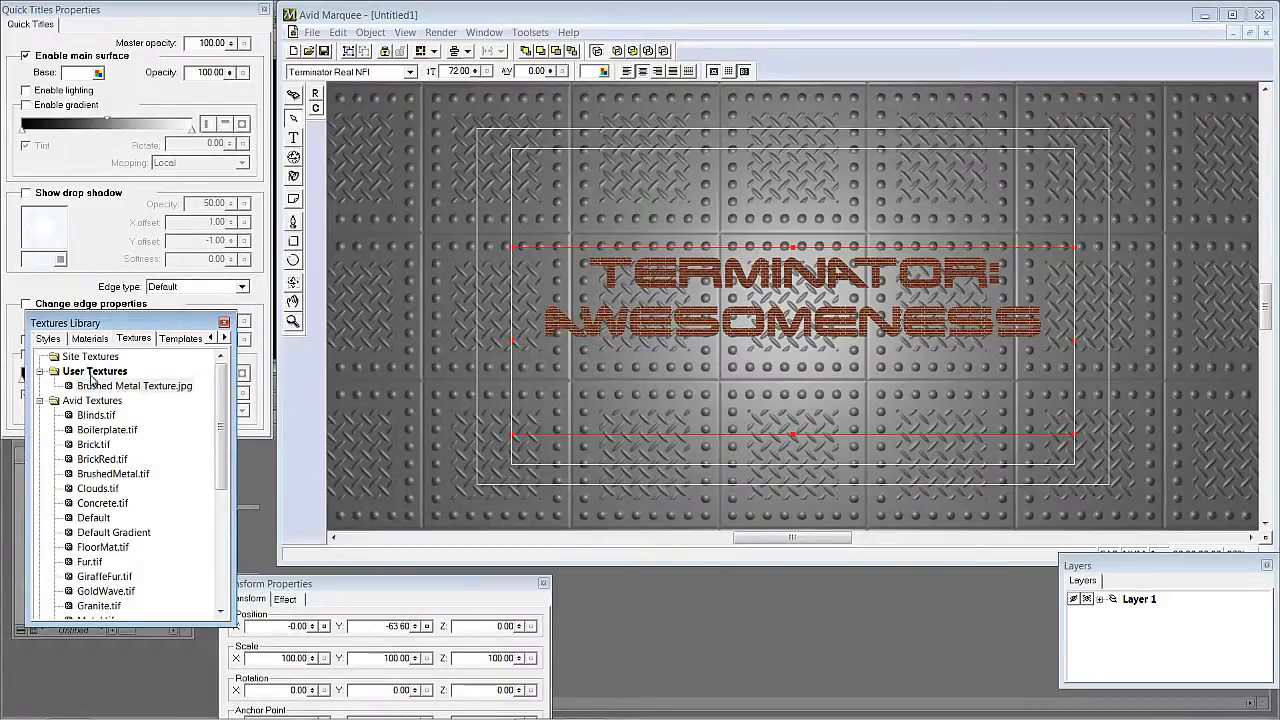
{"action": "mouse_move", "coordinate": [70, 390]}
{"action": "left_mouse_down"}
{"action": "mouse_move", "coordinate": [362, 332]}
{"action": "mouse_move", "coordinate": [610, 328]}
{"action": "left_mouse_up"}
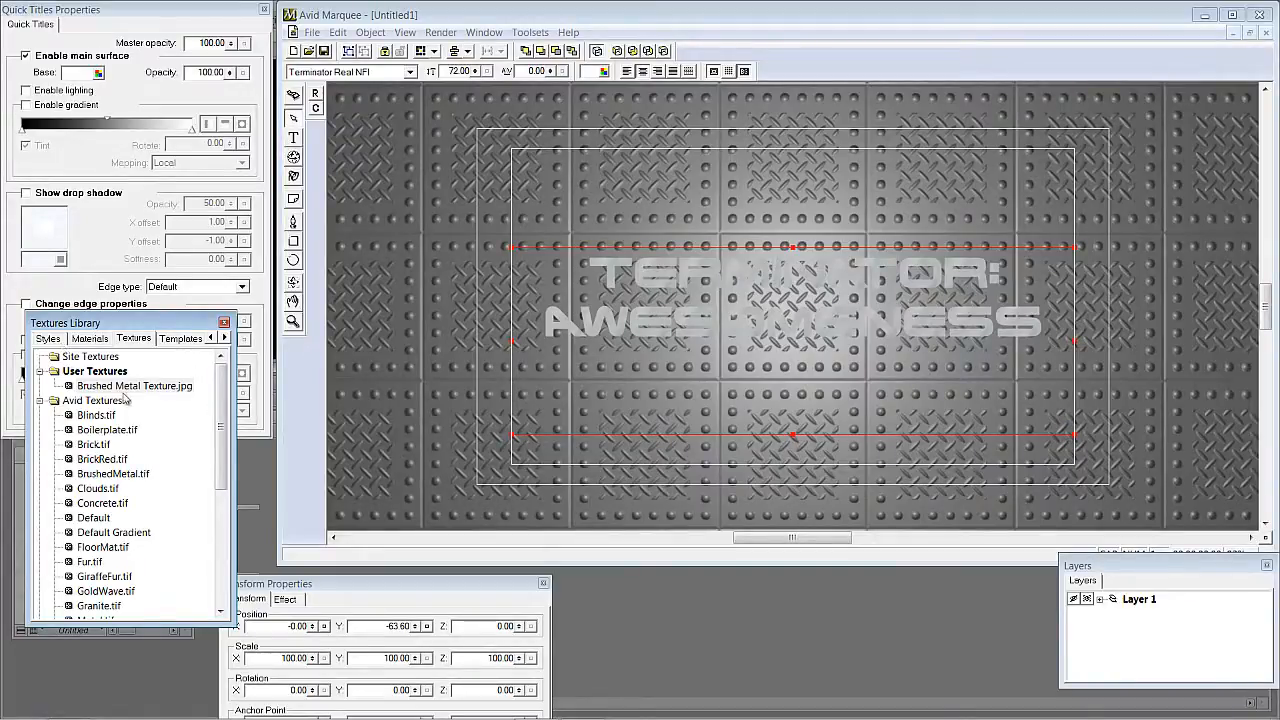
Enable tiling for the brushed metal texture on the text's main surface in Surfaces Properties, then close the palette
{"action": "left_click", "coordinate": [490, 32]}
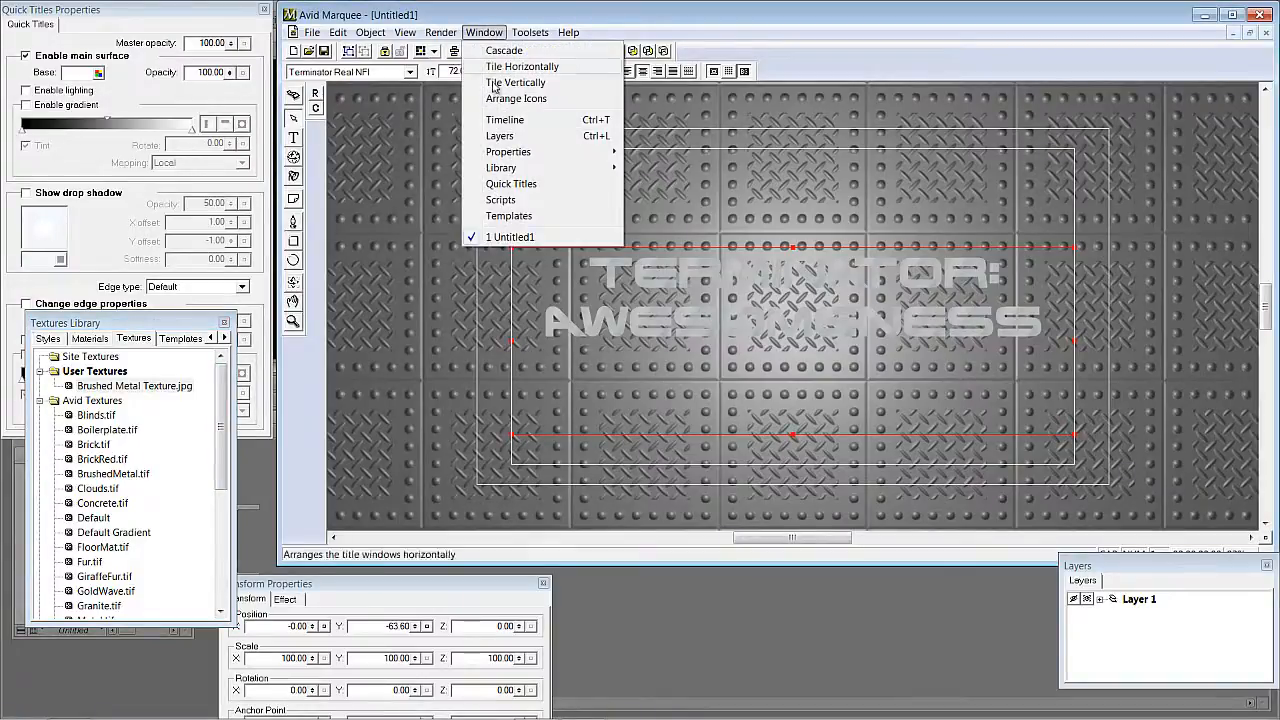
{"action": "mouse_move", "coordinate": [528, 156]}
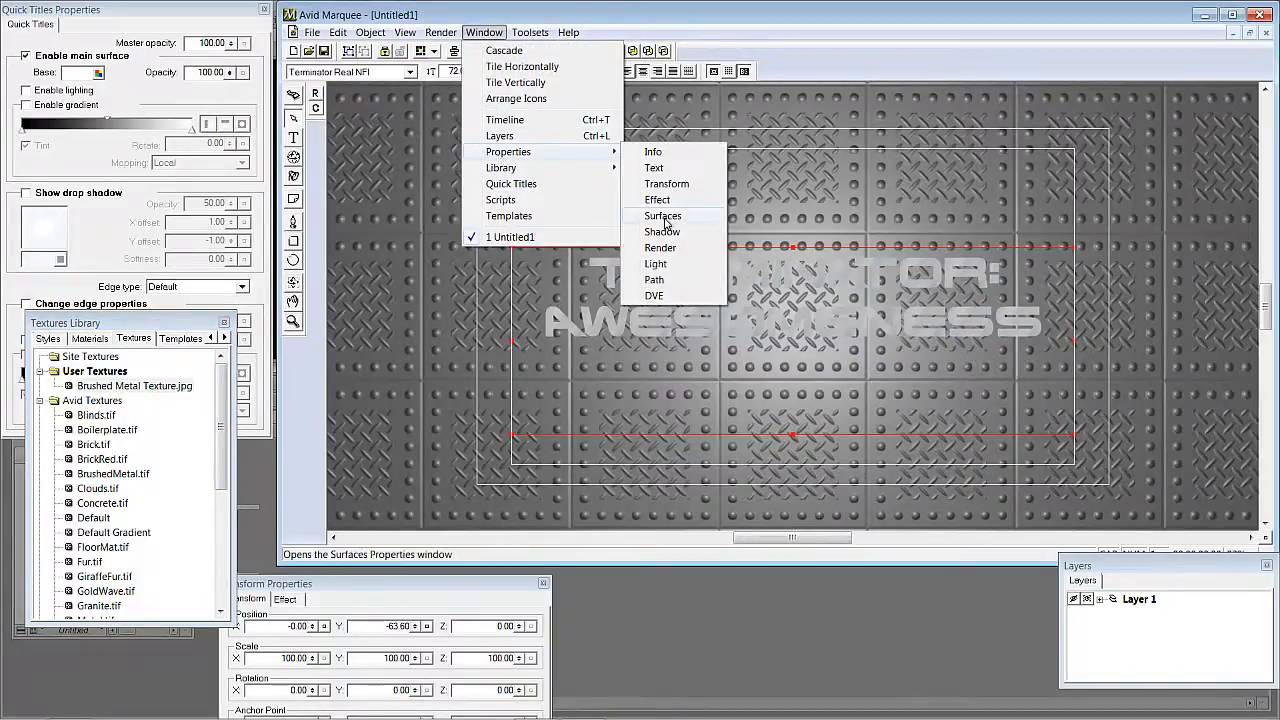
{"action": "left_click", "coordinate": [665, 216]}
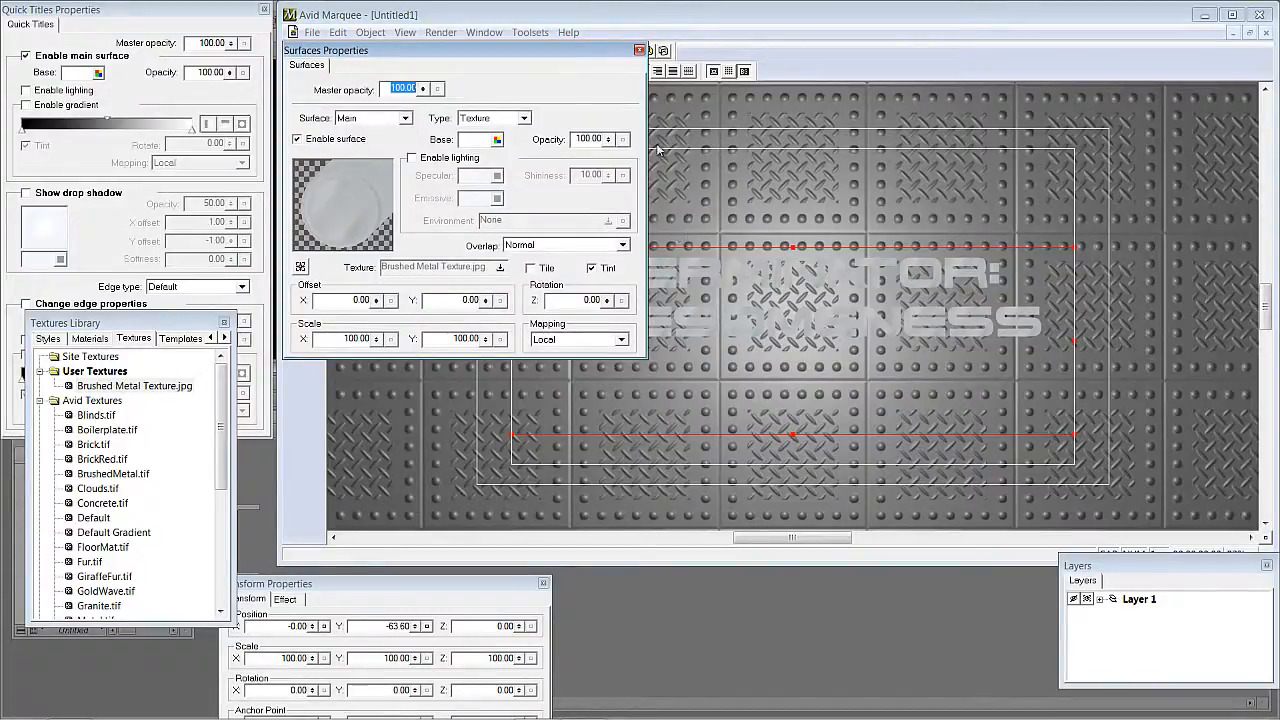
{"action": "left_click", "coordinate": [403, 119]}
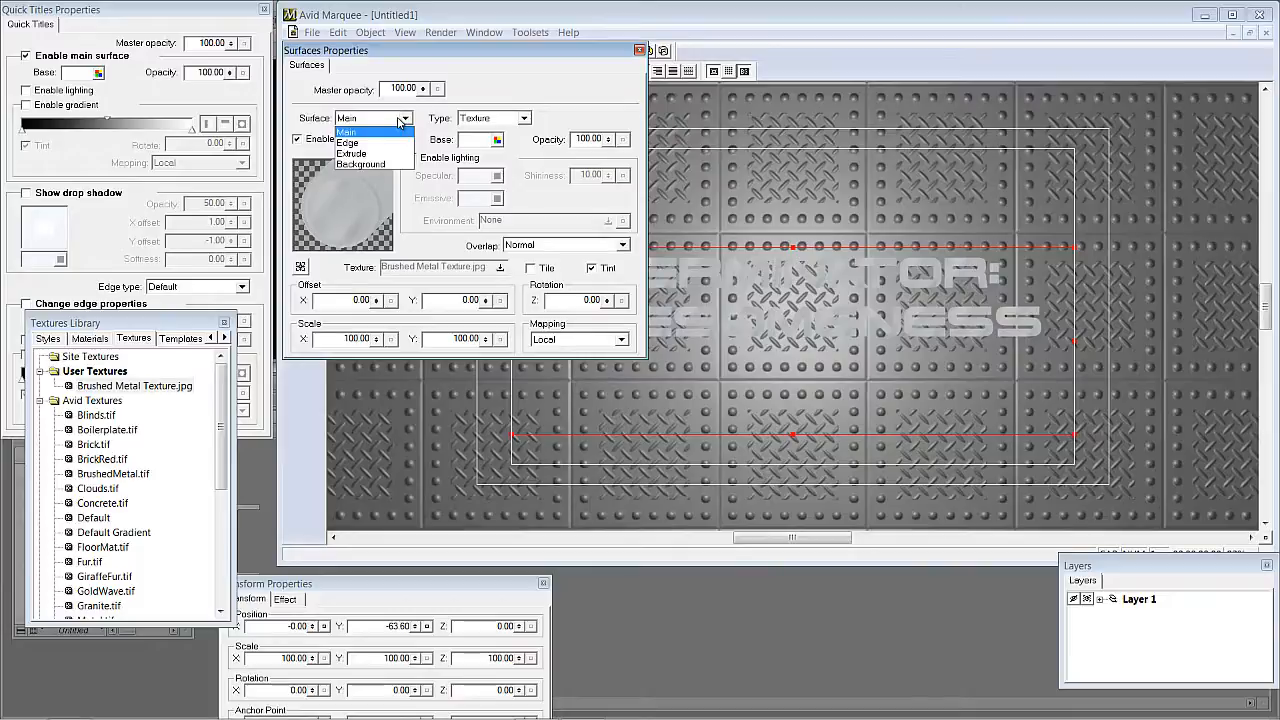
{"action": "left_click", "coordinate": [530, 97]}
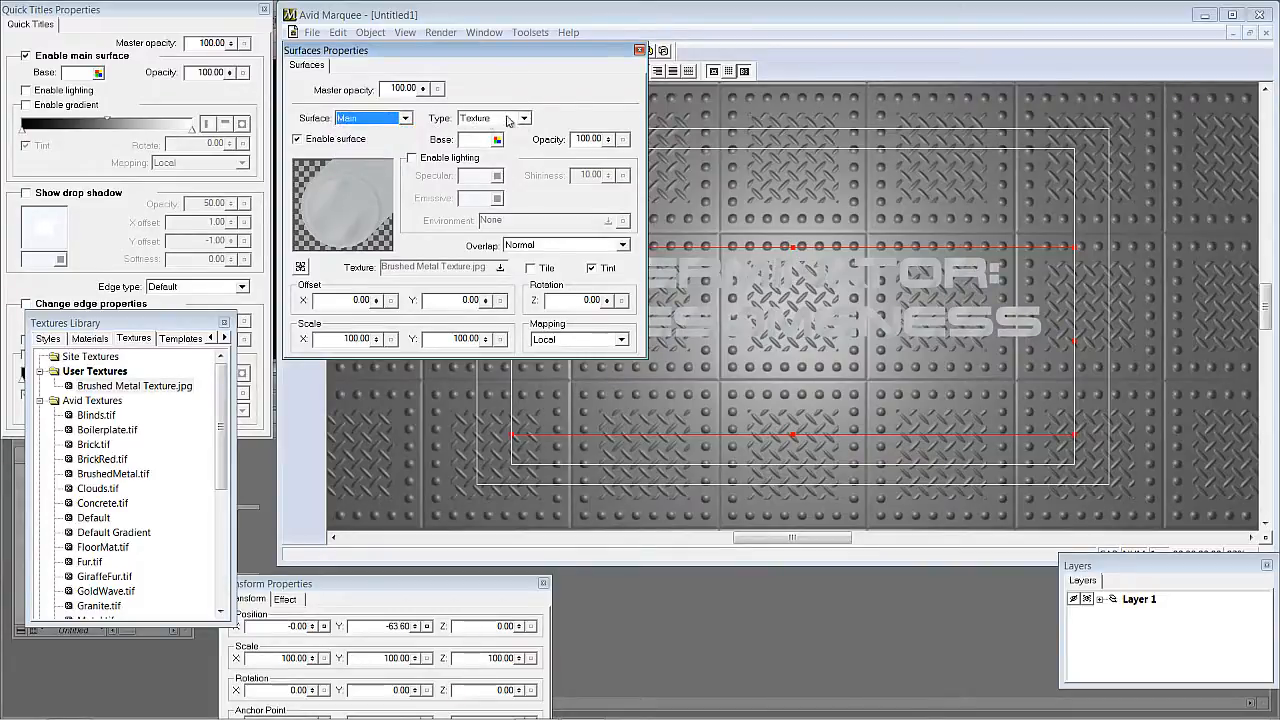
{"action": "left_click", "coordinate": [510, 120]}
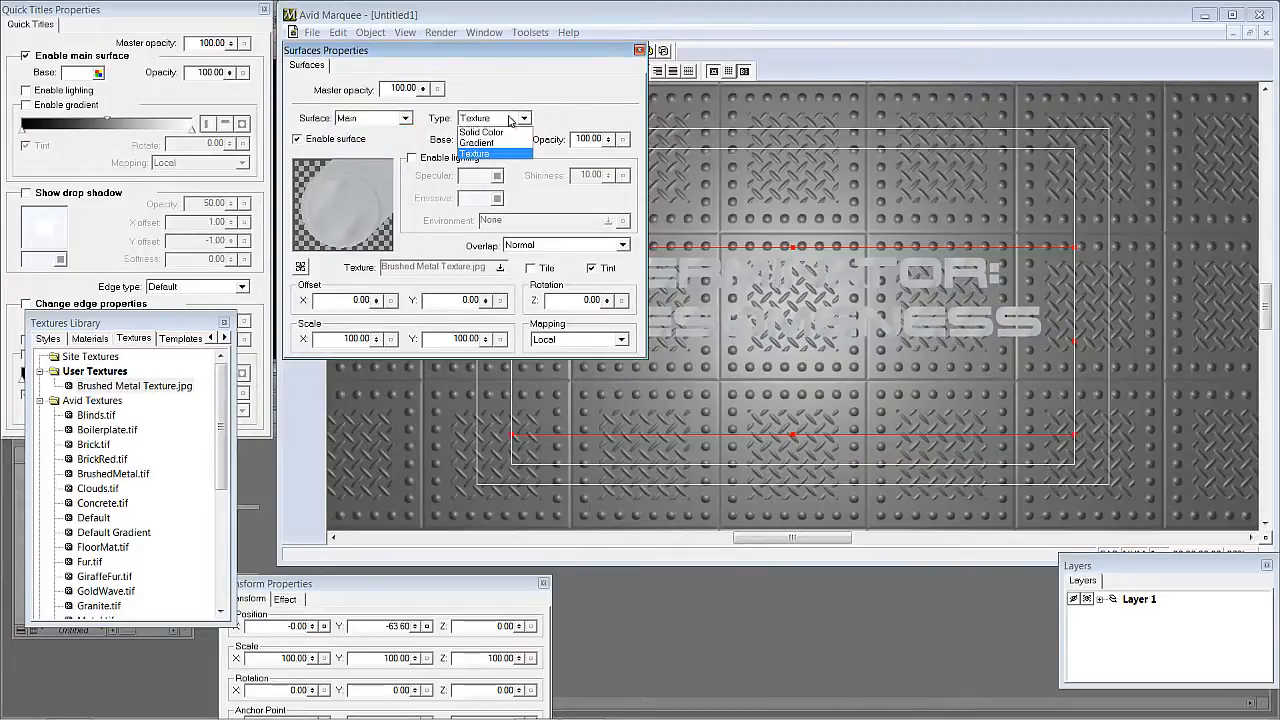
{"action": "left_click", "coordinate": [583, 90]}
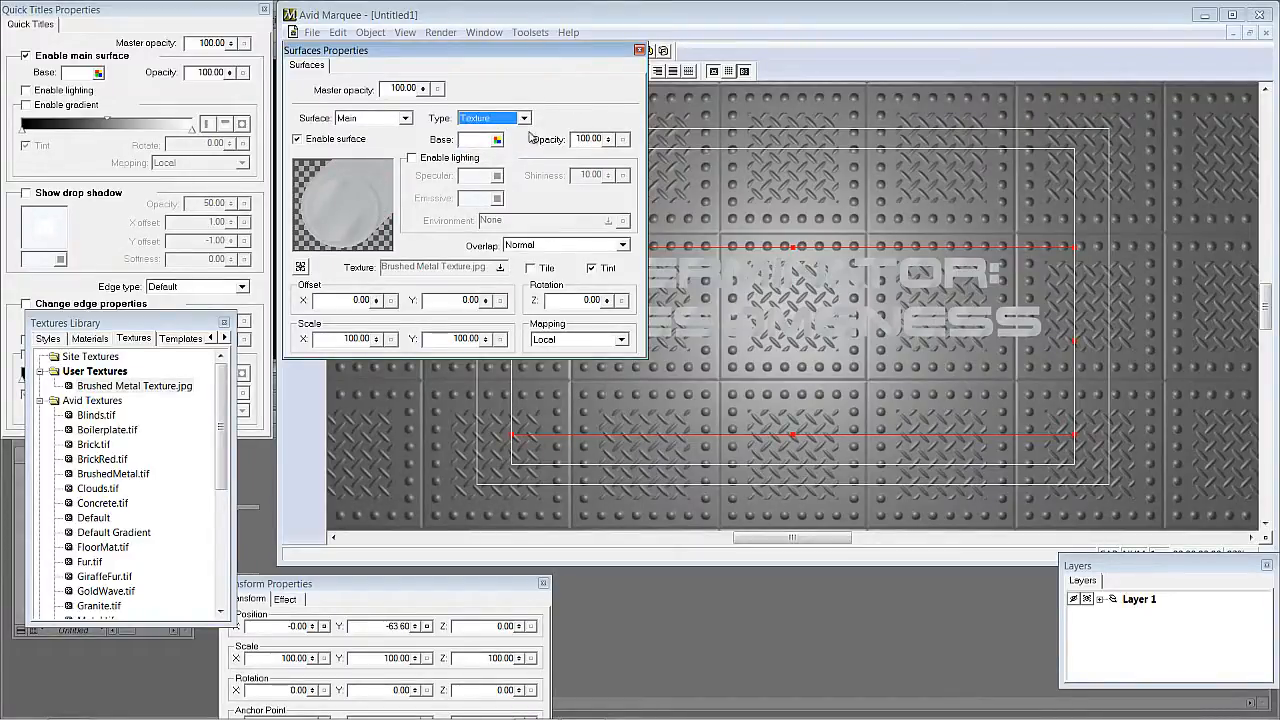
{"action": "left_click", "coordinate": [531, 270]}
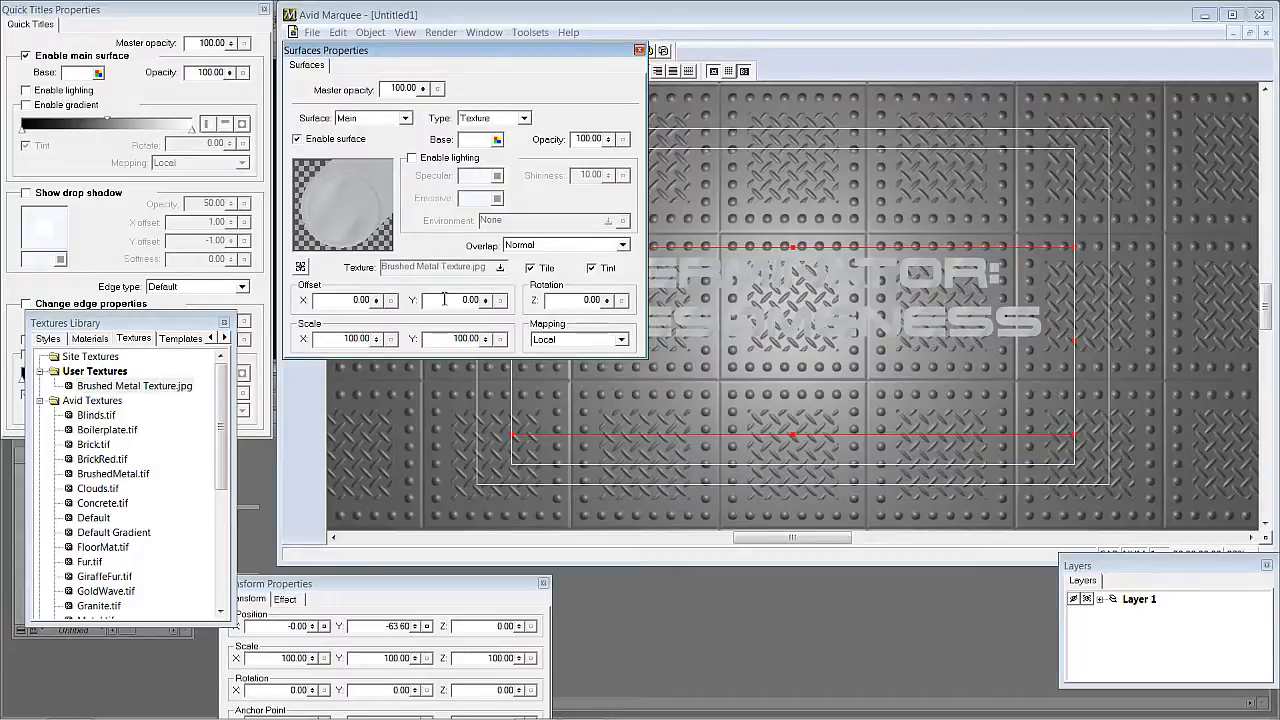
{"action": "left_click", "coordinate": [639, 50]}
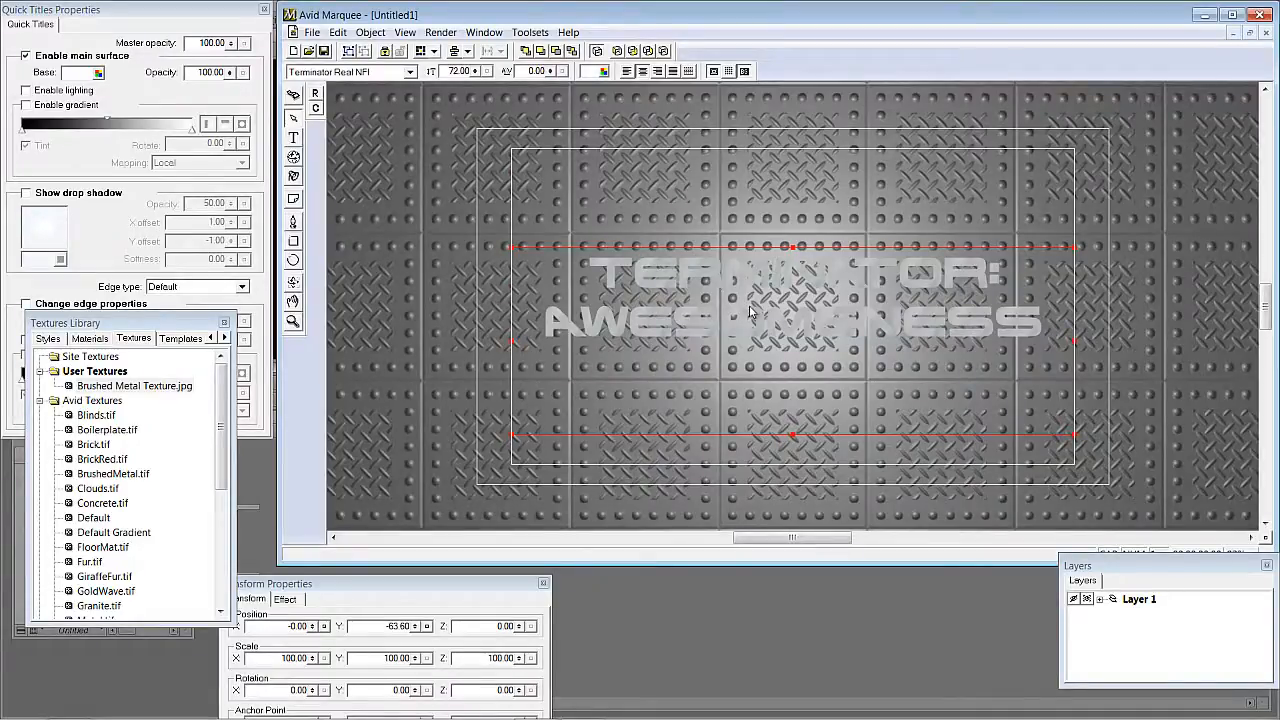
Give the title text an extrude depth of 60 in the Effect properties, then close the palette
{"action": "left_click_drag", "start_coordinate": [403, 585], "coordinate": [440, 490]}
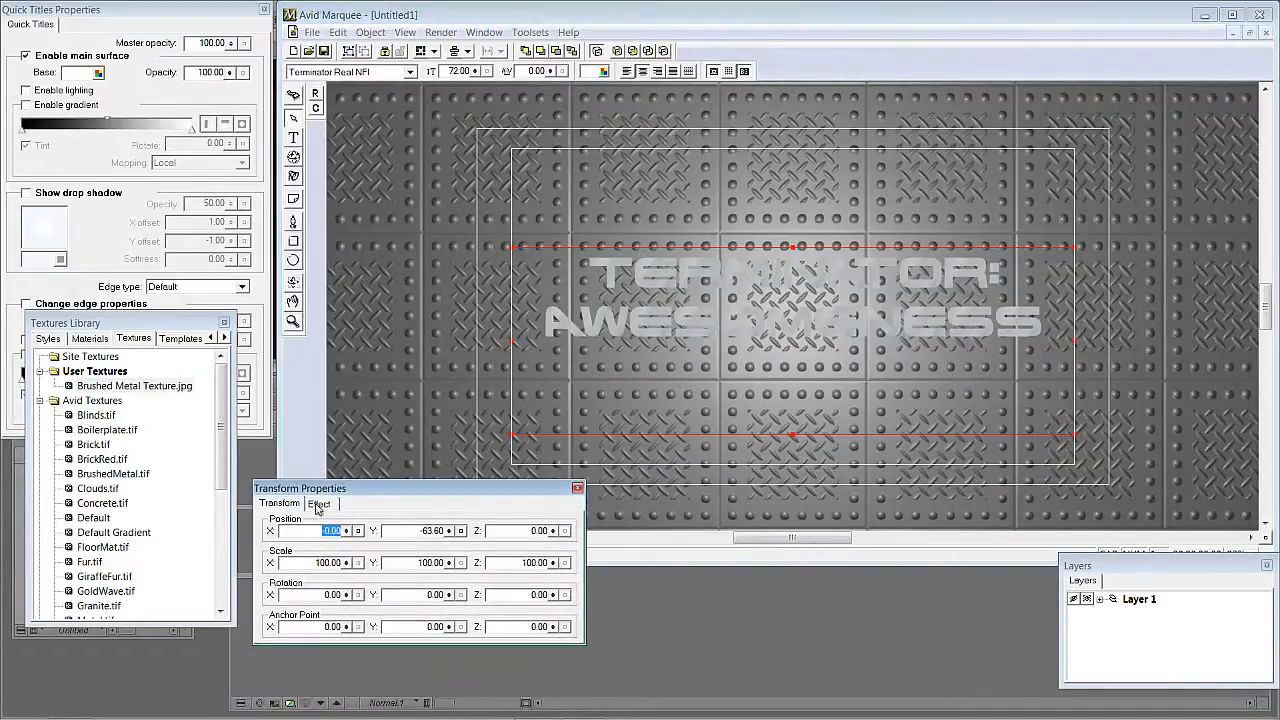
{"action": "left_click", "coordinate": [318, 504]}
{"action": "left_click", "coordinate": [359, 596]}
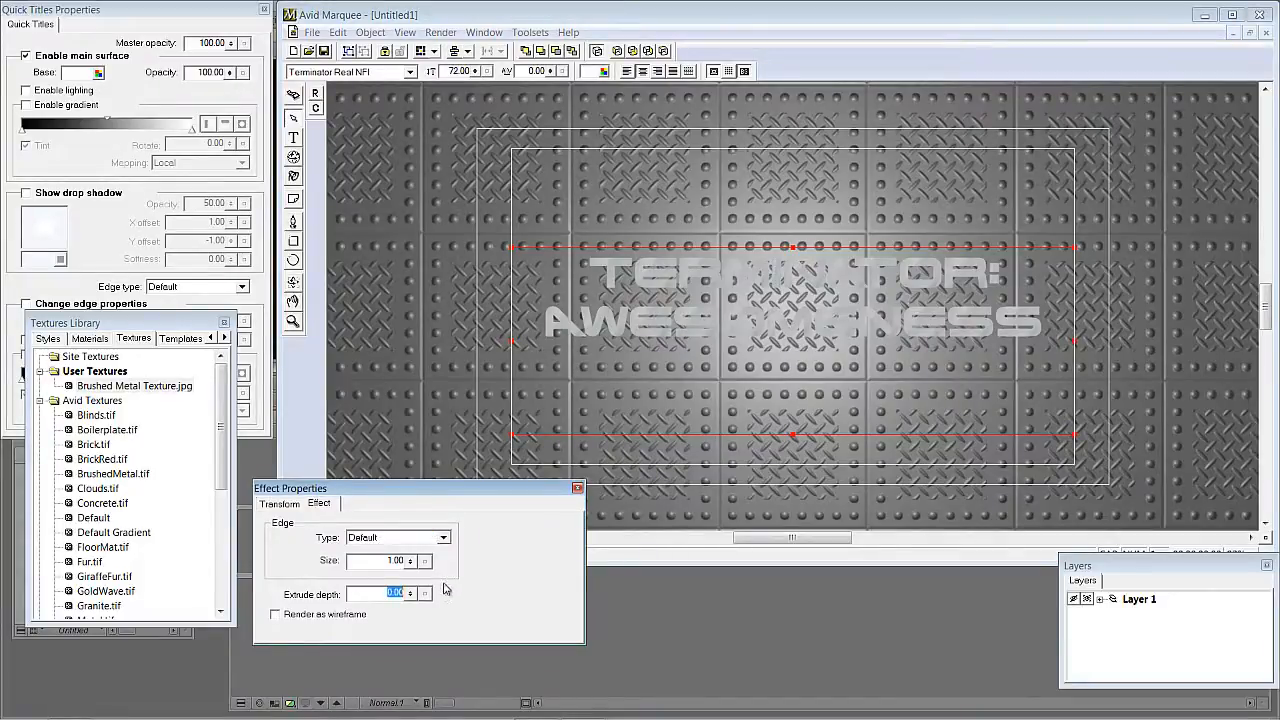
{"action": "type", "text": "60"}
{"action": "key", "text": "Return"}
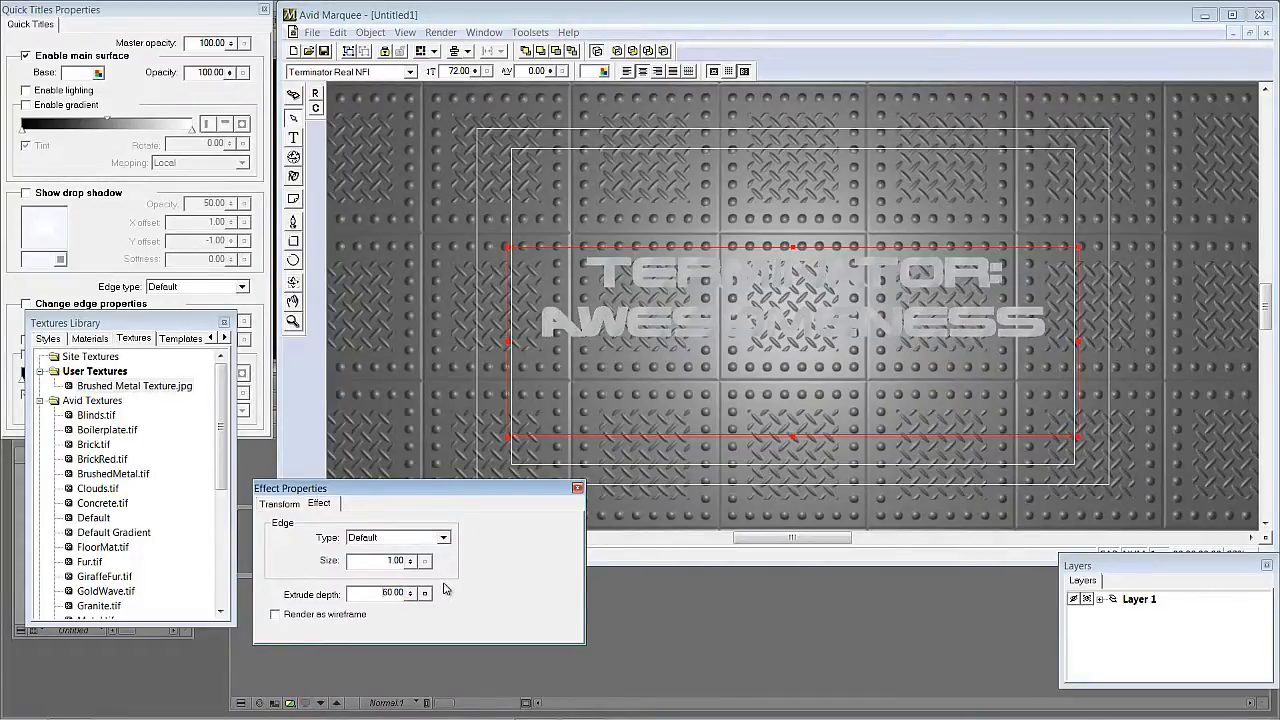
{"action": "left_click", "coordinate": [577, 488]}
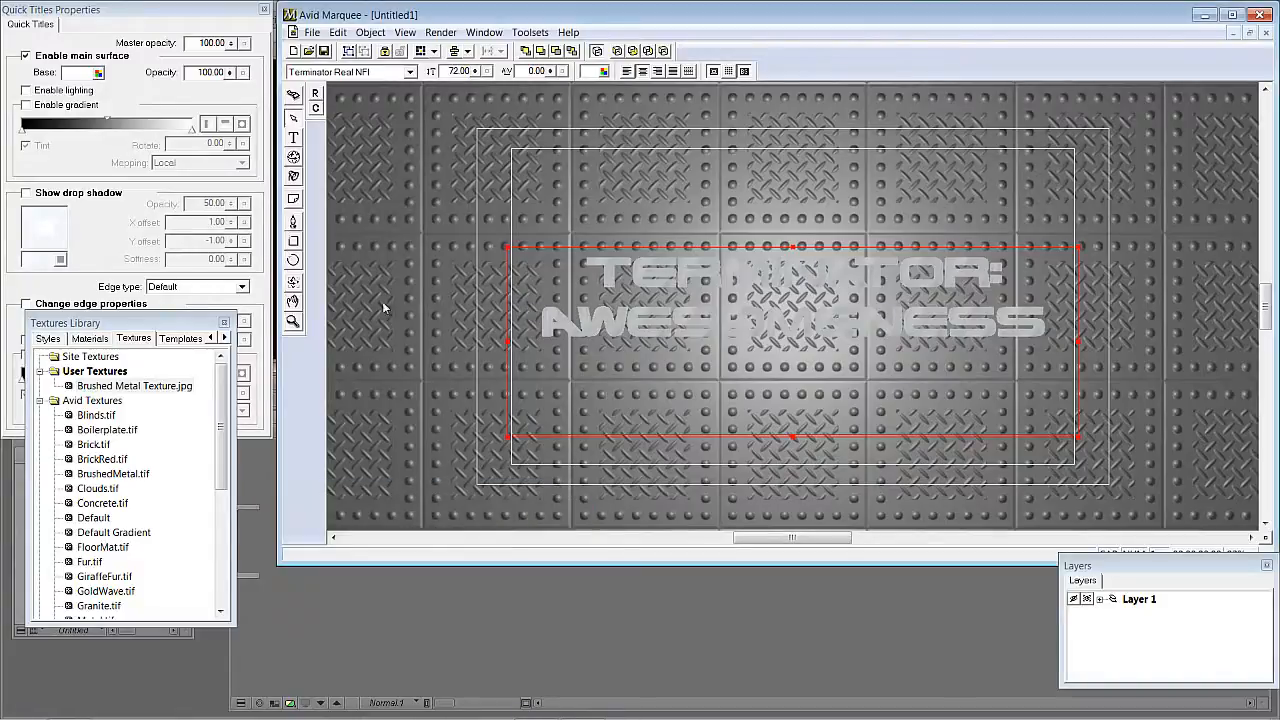
Enable lighting on the title text's main surface and move the light just above the centre of the word TERMINATOR
{"action": "left_click", "coordinate": [66, 92]}
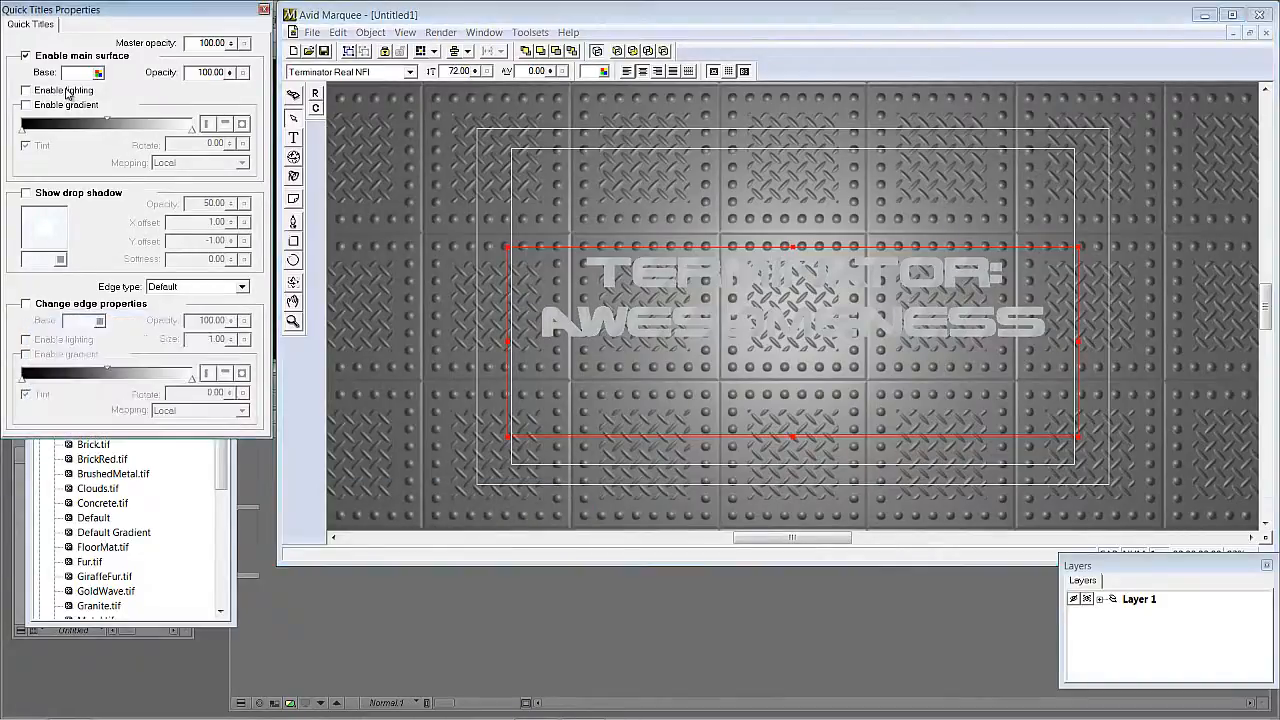
{"action": "left_click", "coordinate": [293, 177]}
{"action": "left_click_drag", "start_coordinate": [638, 192], "coordinate": [776, 237]}
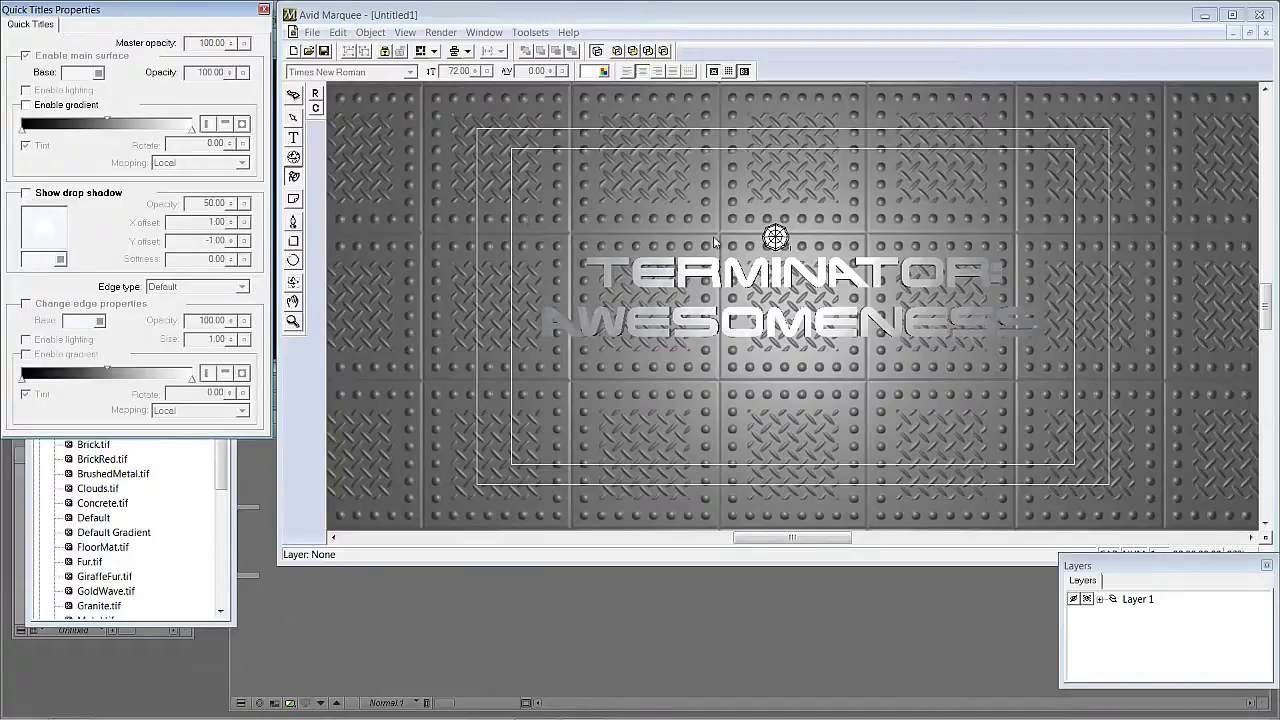
{"action": "left_click", "coordinate": [294, 117]}
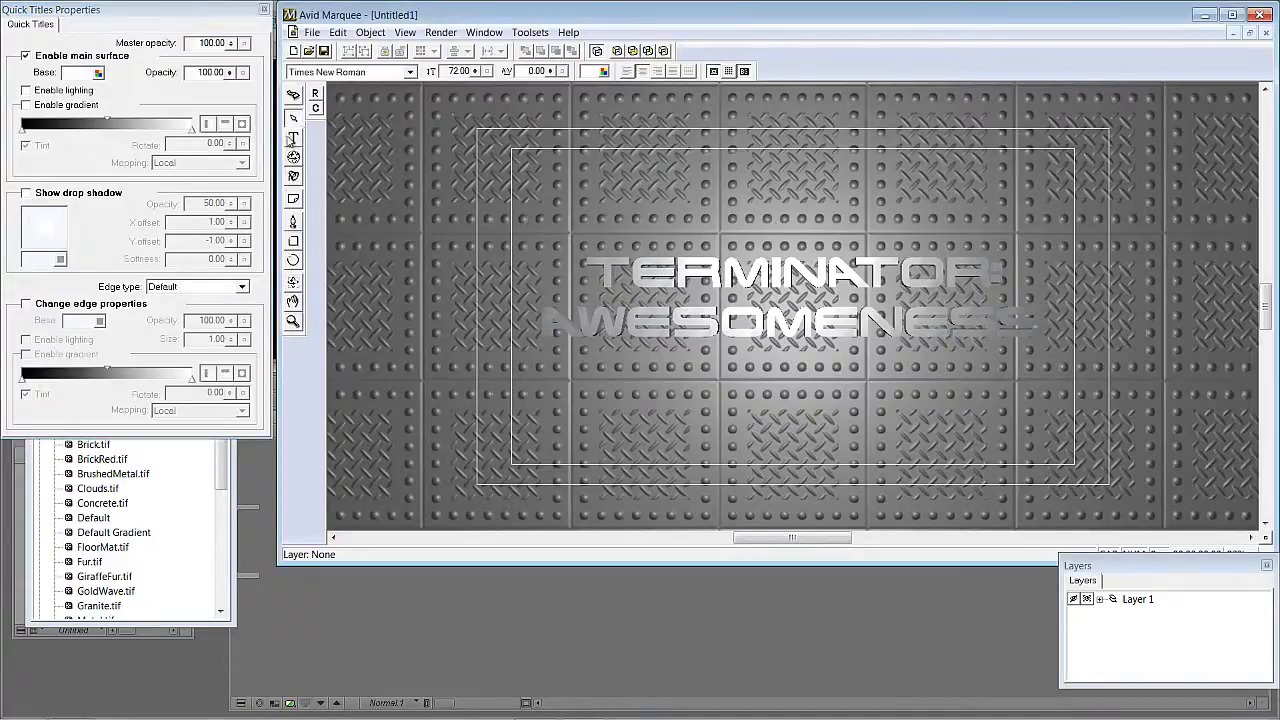
Give the title text a drop shadow with opacity 100, softness about 24.17, X offset about 3.27 and Y offset about -2.67
{"action": "left_click", "coordinate": [26, 193]}
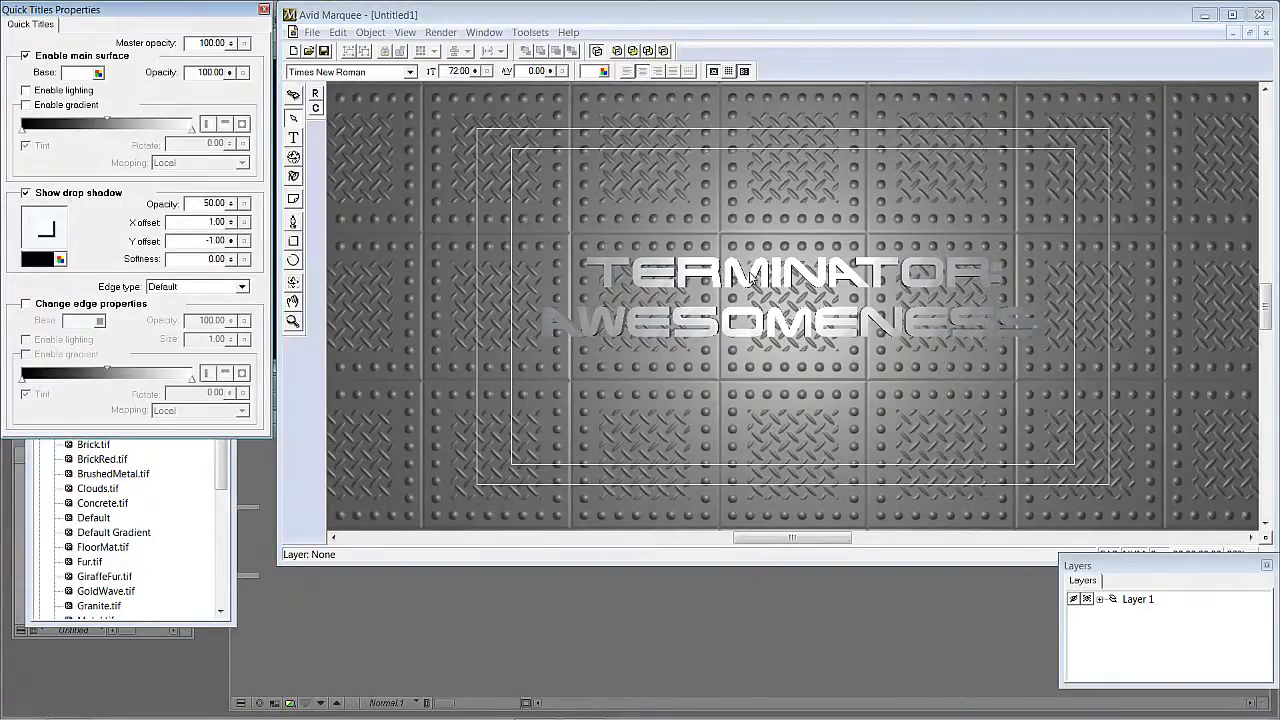
{"action": "left_click", "coordinate": [751, 280]}
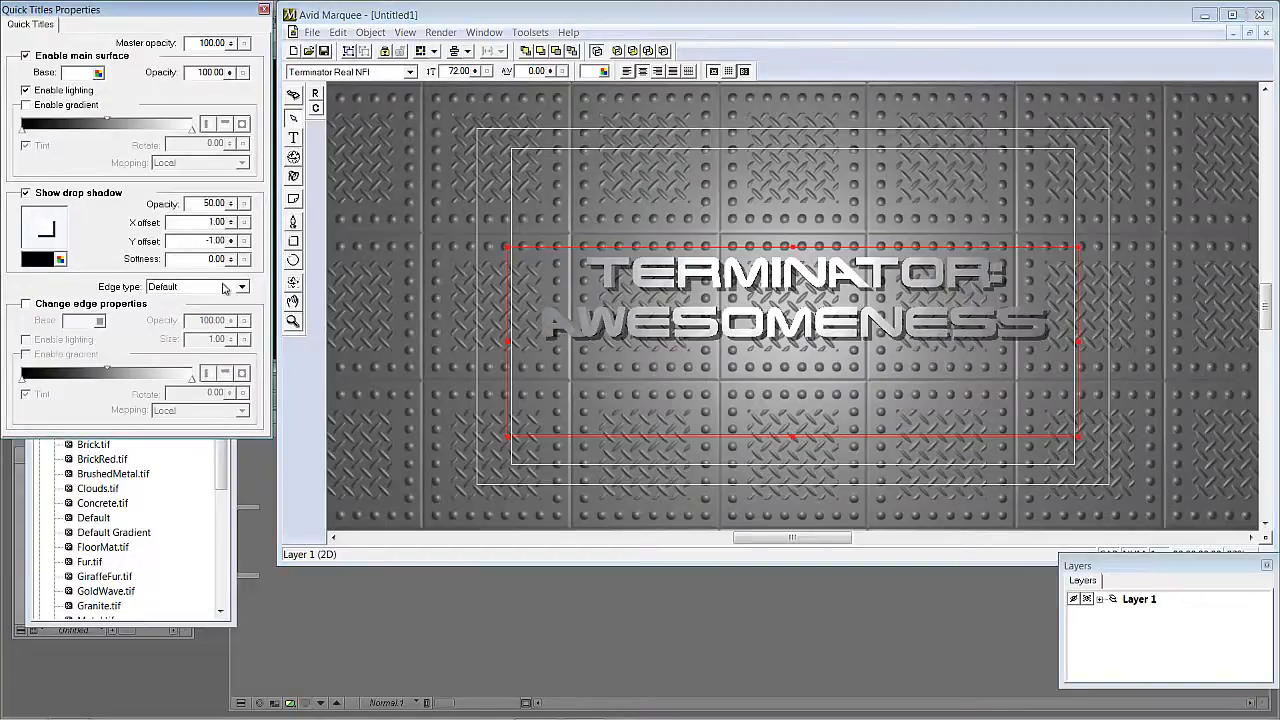
{"action": "left_click_drag", "start_coordinate": [233, 261], "coordinate": [240, 88]}
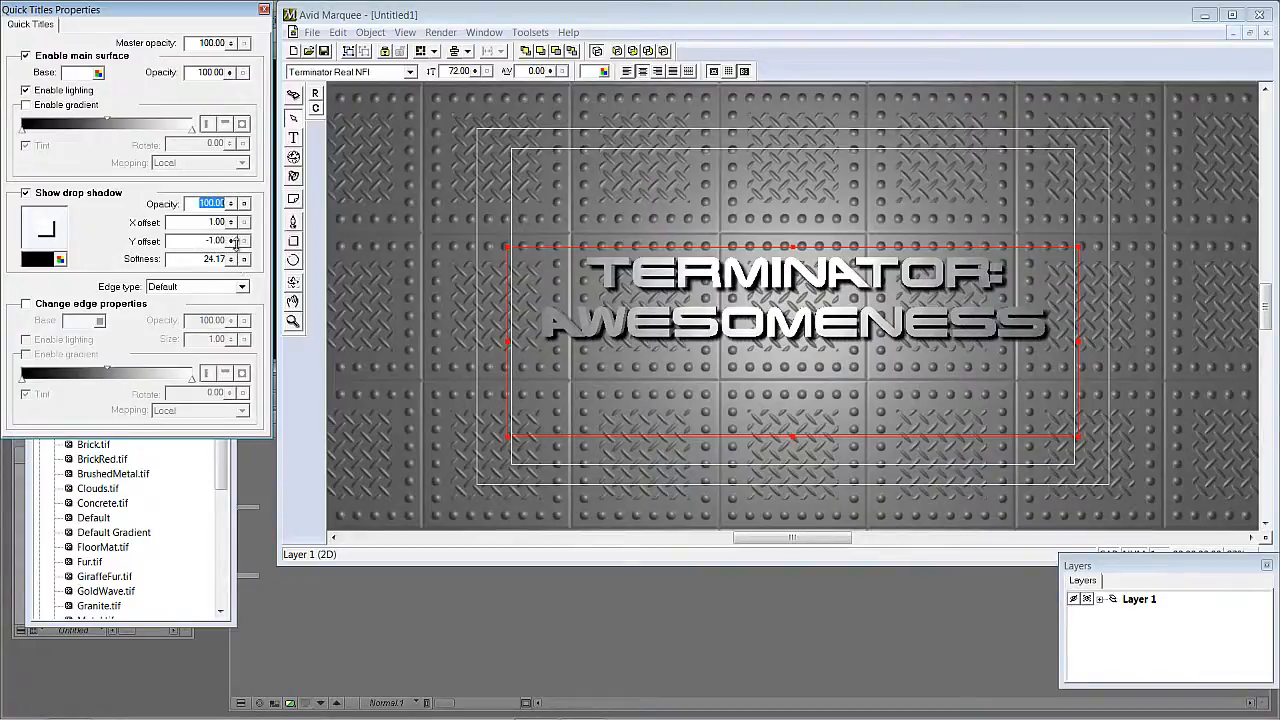
{"action": "left_click_drag", "start_coordinate": [231, 222], "coordinate": [232, 253]}
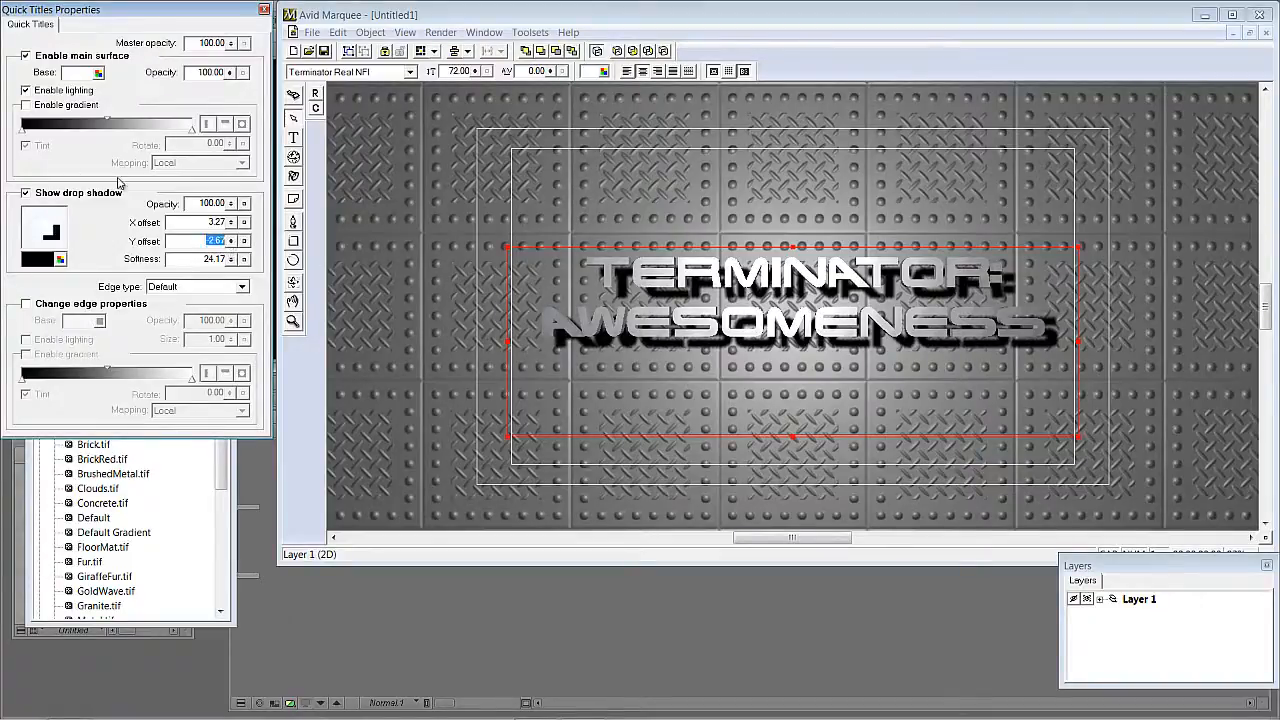
Move the light leftward so it sits above the "RM" letters of TERMINATOR
{"action": "left_click", "coordinate": [295, 179]}
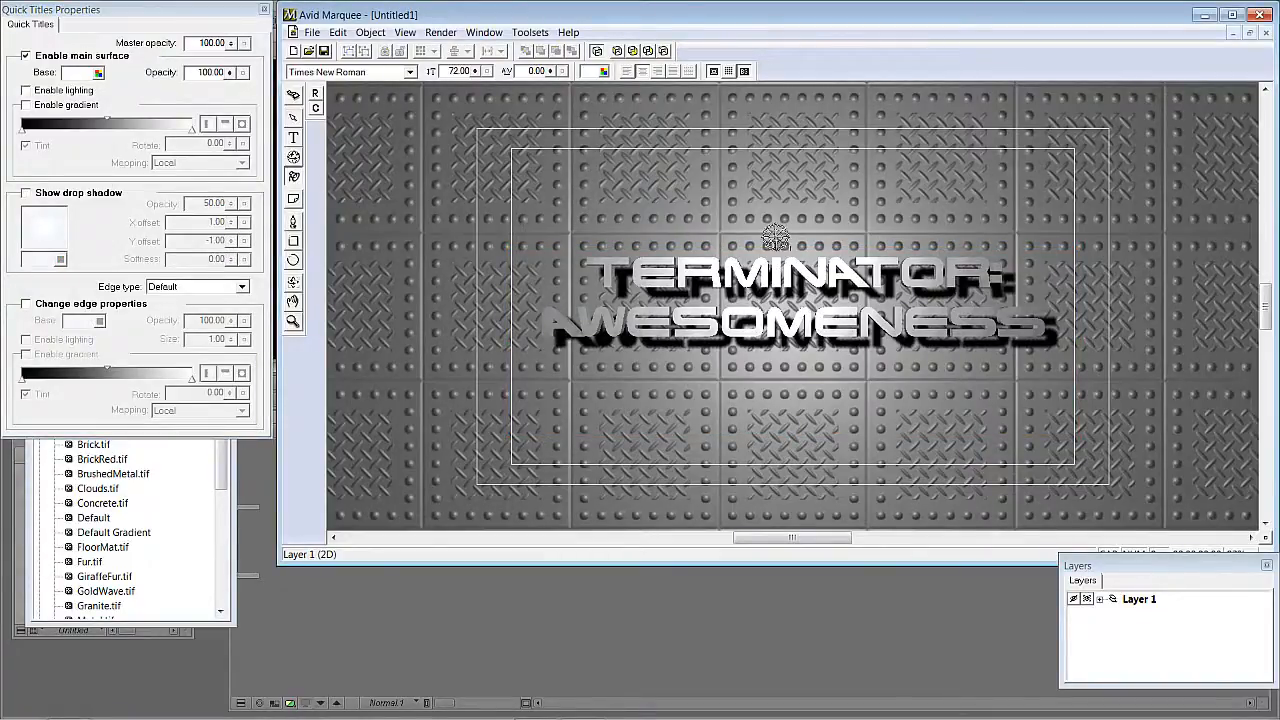
{"action": "left_click", "coordinate": [776, 240]}
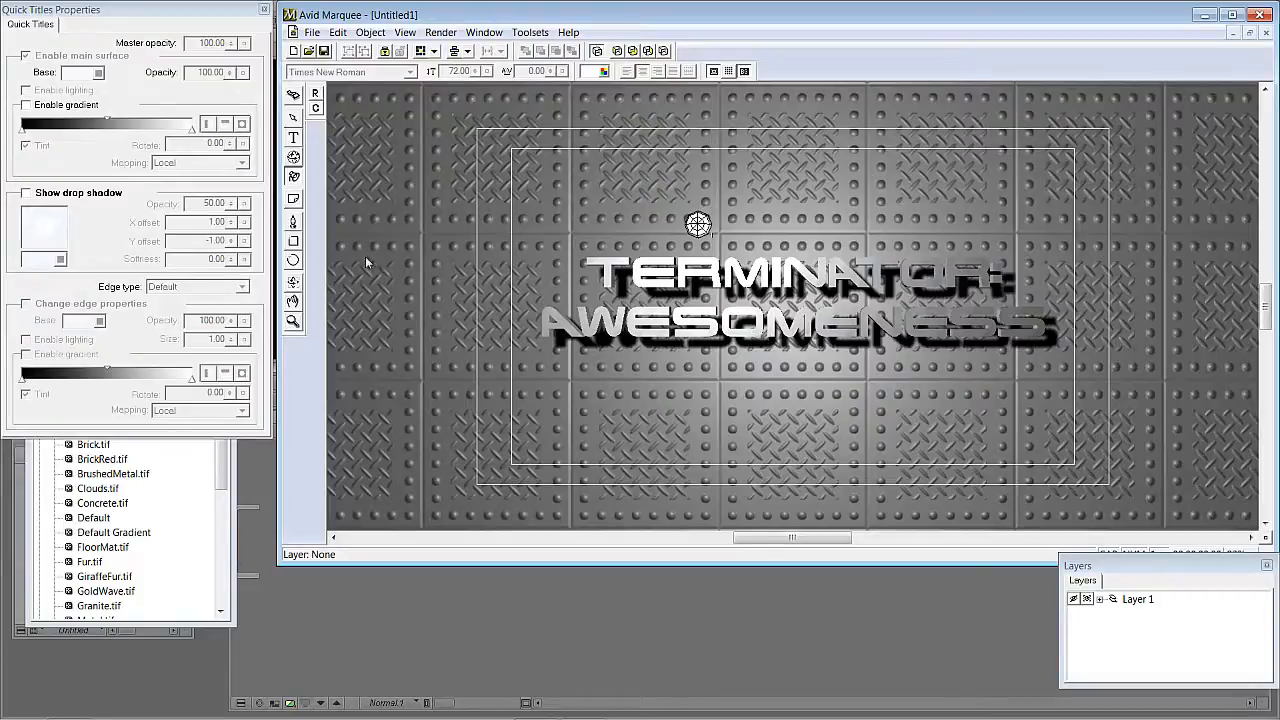
{"action": "left_click", "coordinate": [620, 306]}
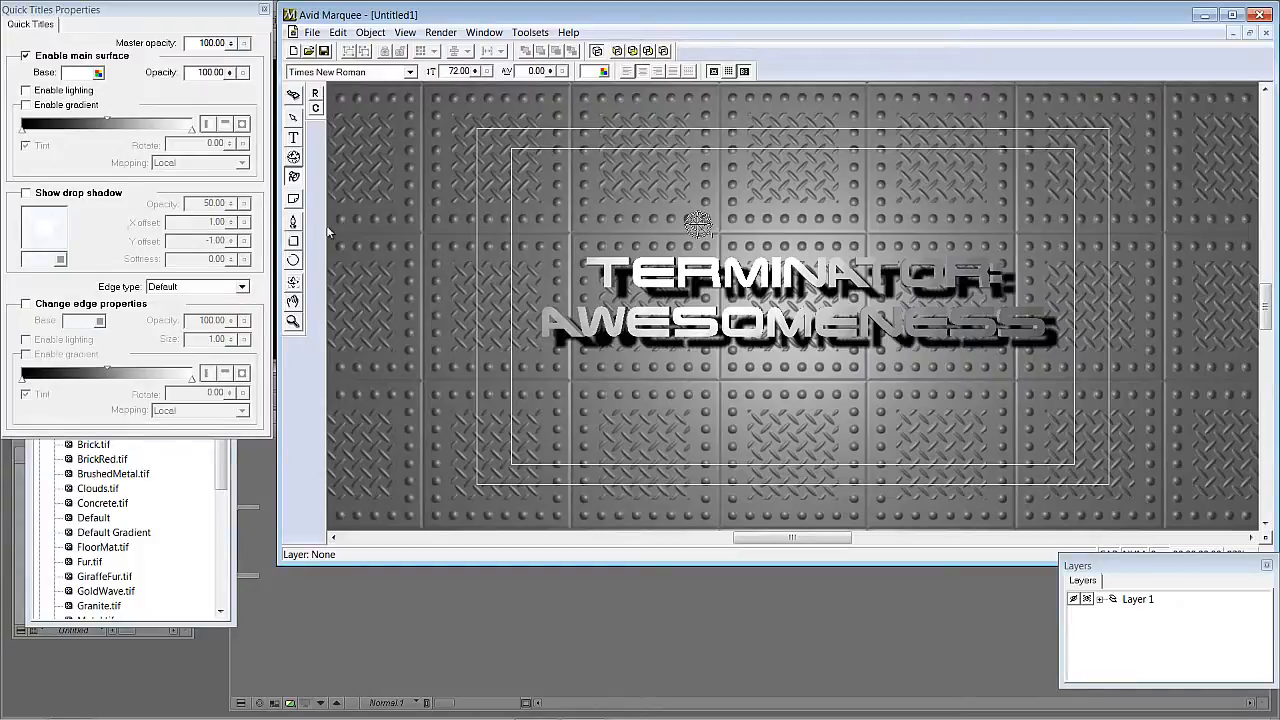
Set the title text's drop shadow to an X offset of 1 and a Y offset of -1
{"action": "left_click", "coordinate": [686, 304]}
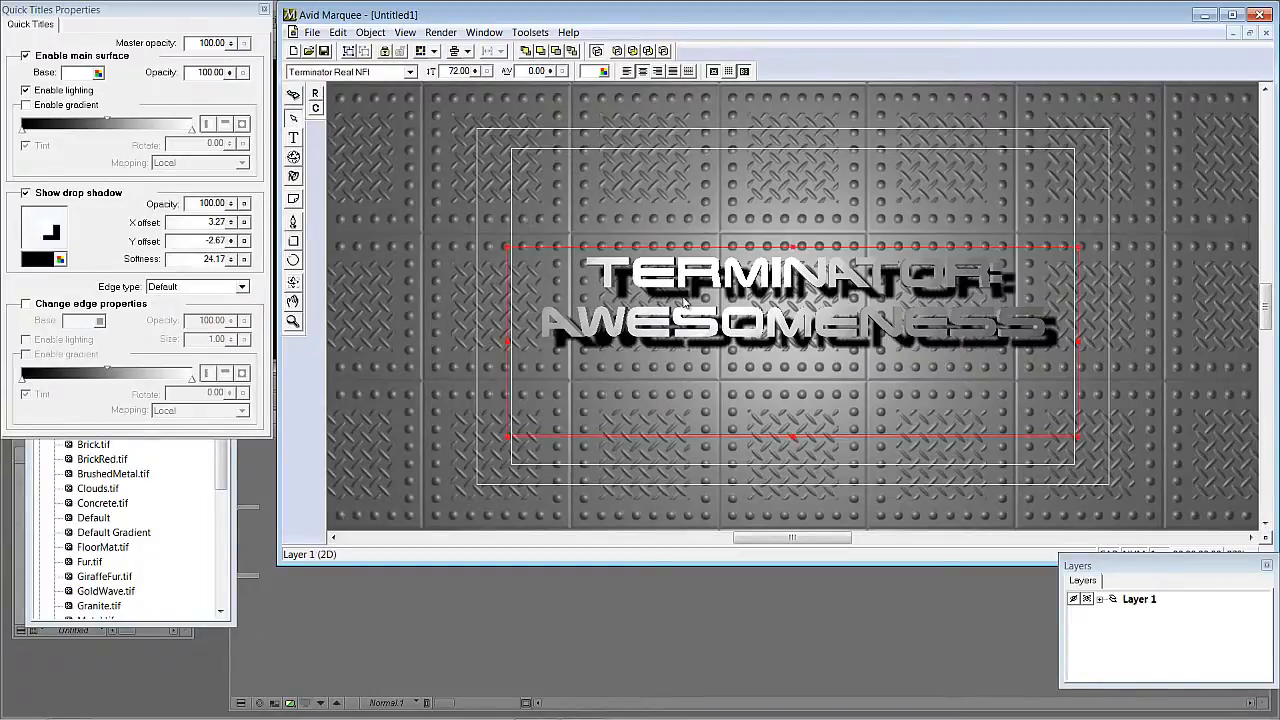
{"action": "double_click", "coordinate": [206, 222]}
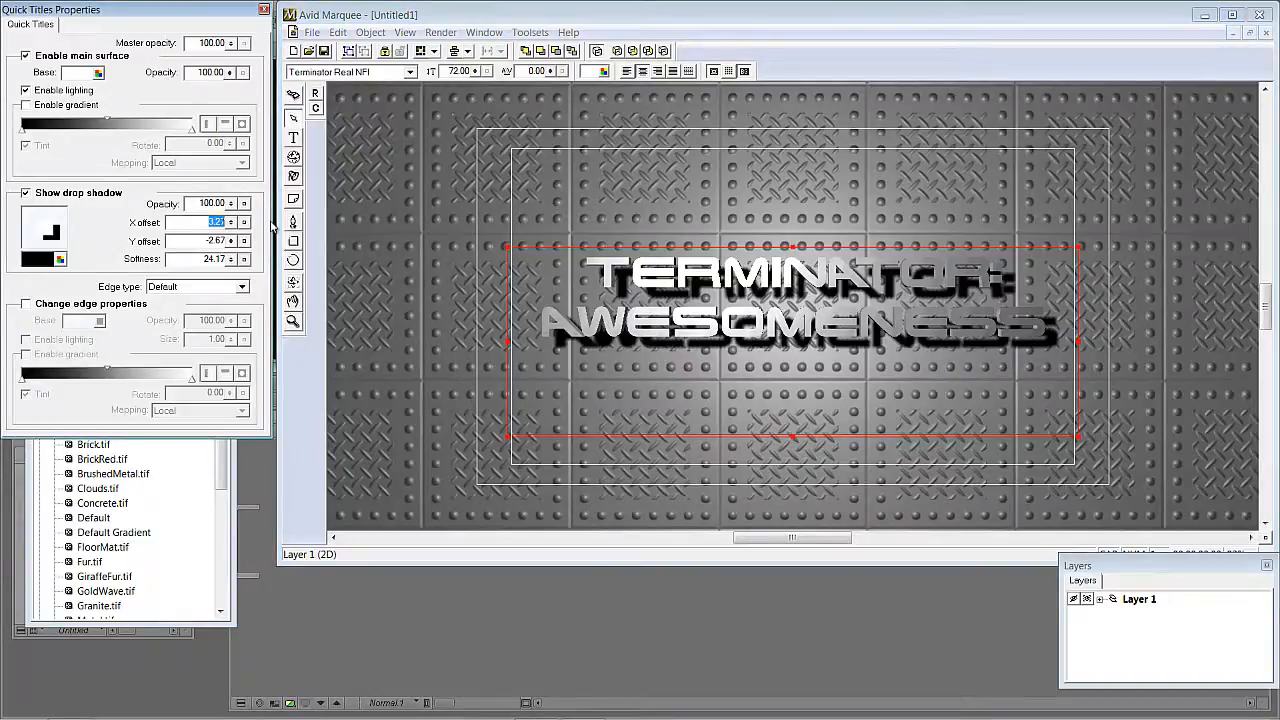
{"action": "type", "text": "1"}
{"action": "key", "text": "Tab"}
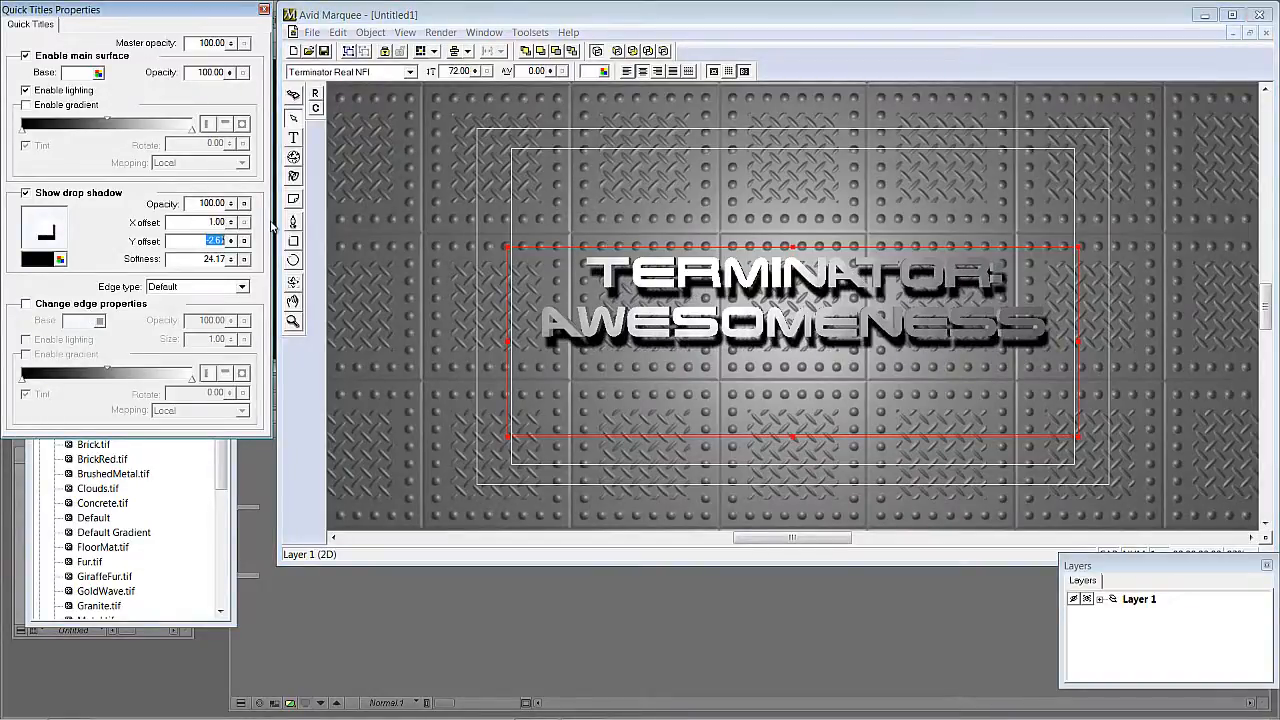
{"action": "type", "text": "-1"}
{"action": "key", "text": "Tab"}
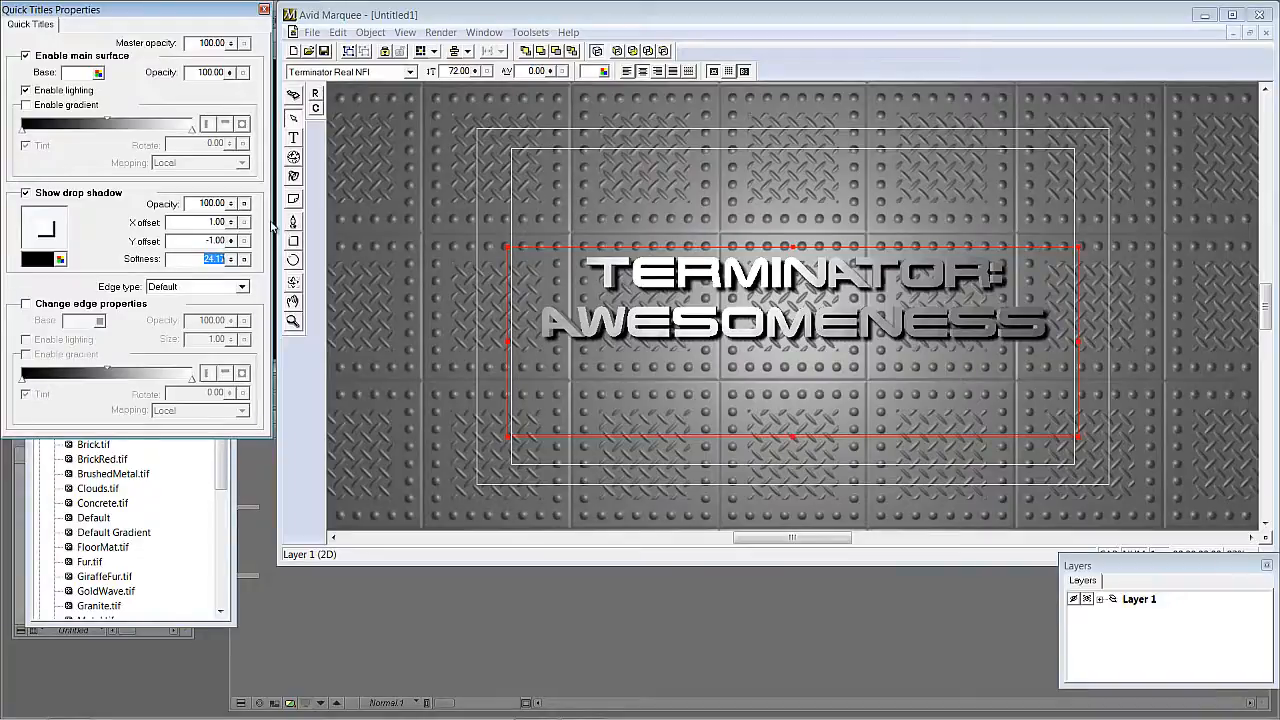
Set the title text's drop shadow to an X offset of 0.1 and a Y offset of -0.1
{"action": "double_click", "coordinate": [212, 222]}
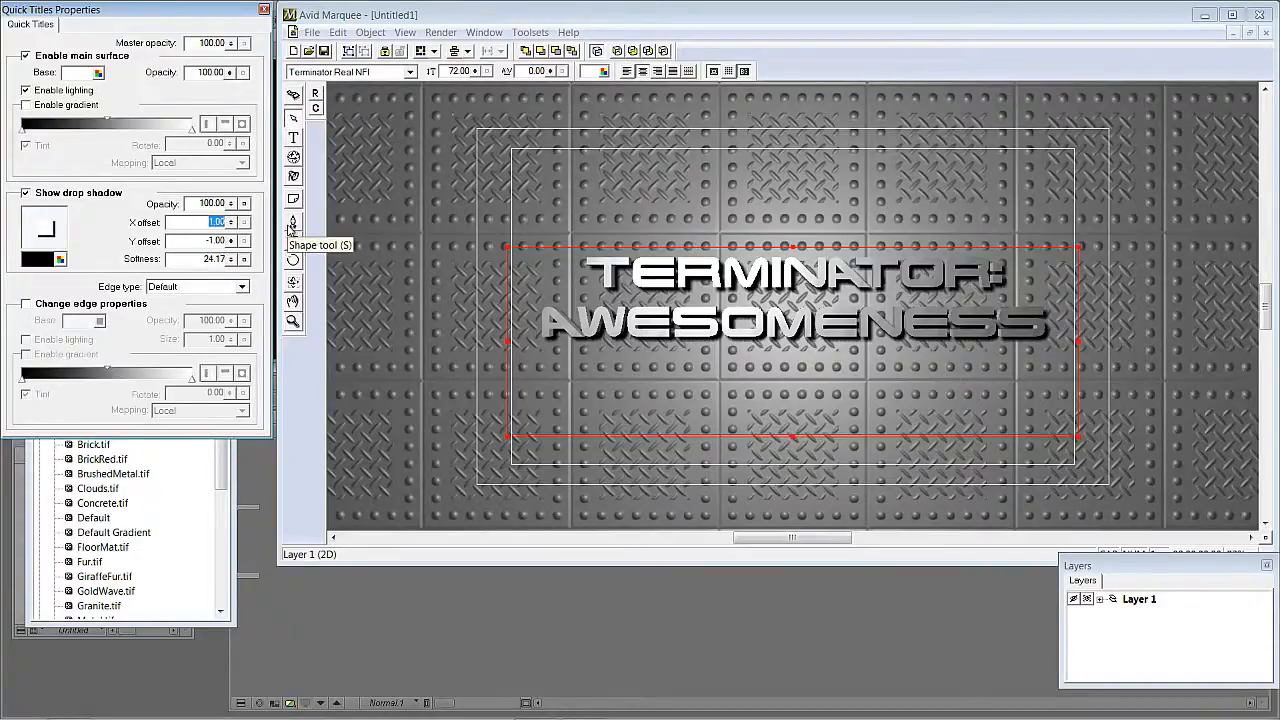
{"action": "type", "text": "0.1"}
{"action": "key", "text": "Tab"}
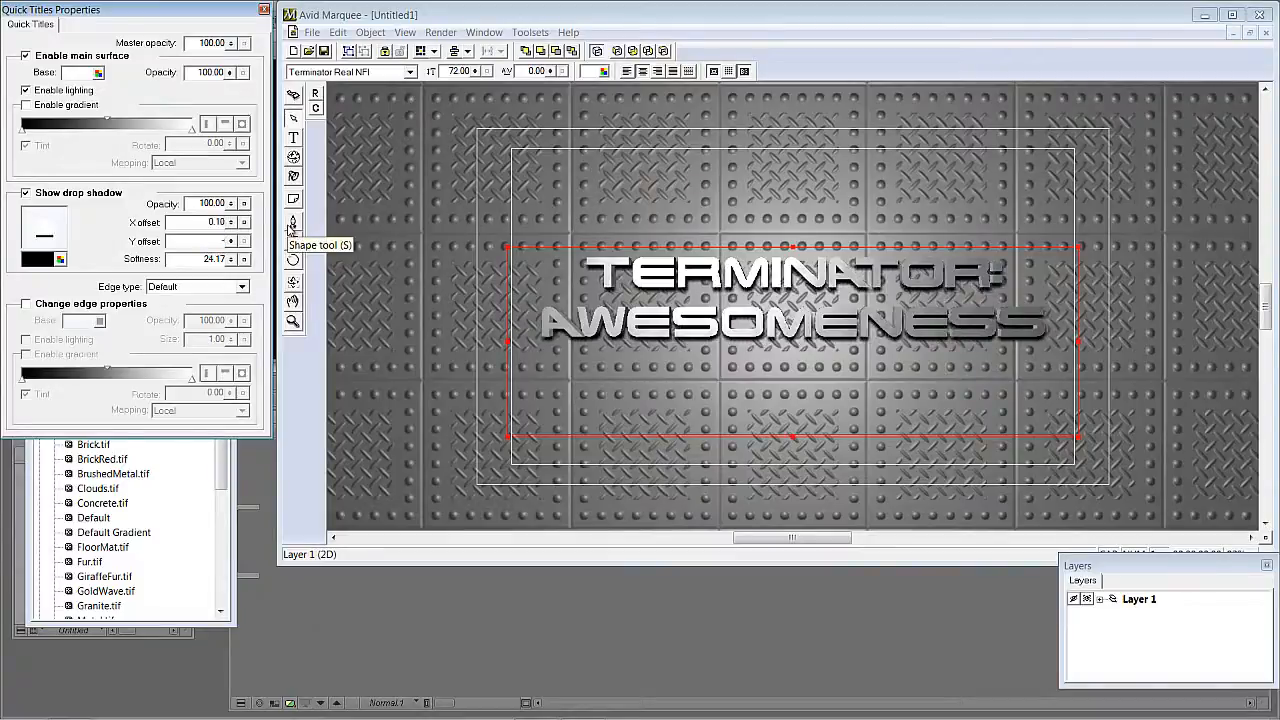
{"action": "type", "text": "-.1"}
{"action": "key", "text": "Tab"}
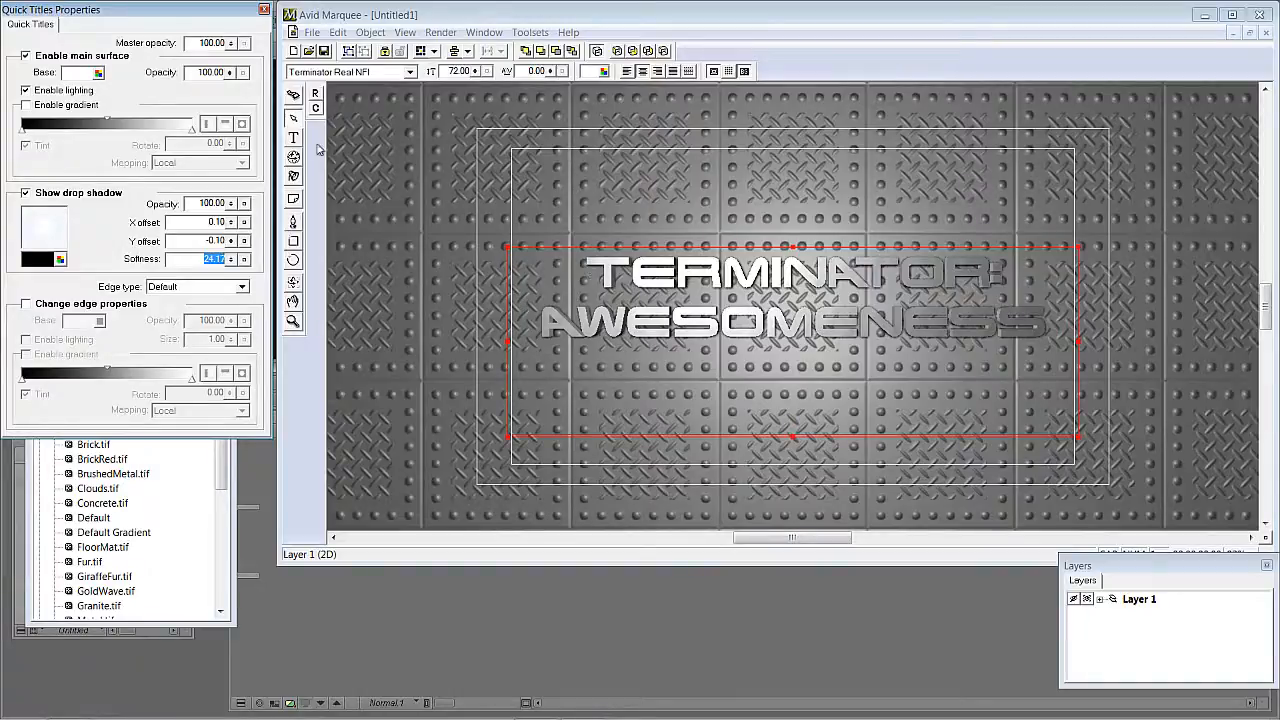
Move the light to the right so it sits above the "MIN" letters of TERMINATOR
{"action": "left_click", "coordinate": [666, 209]}
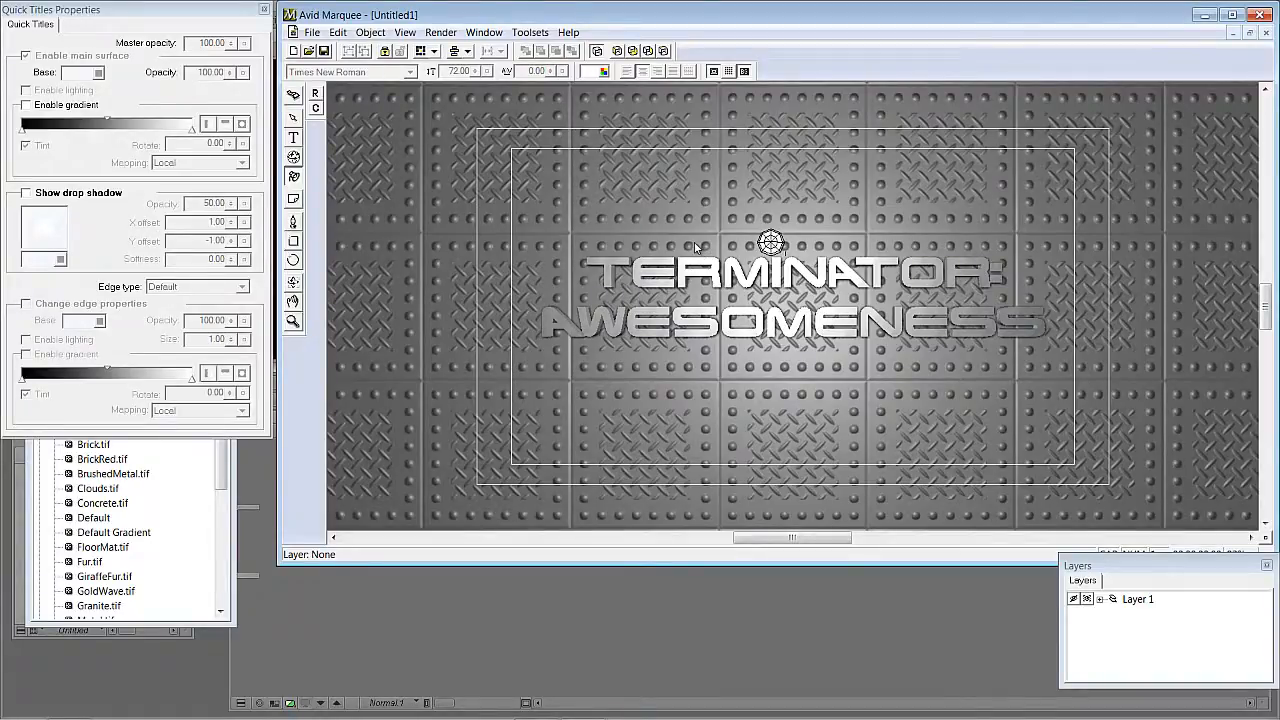
{"action": "left_click", "coordinate": [579, 279]}
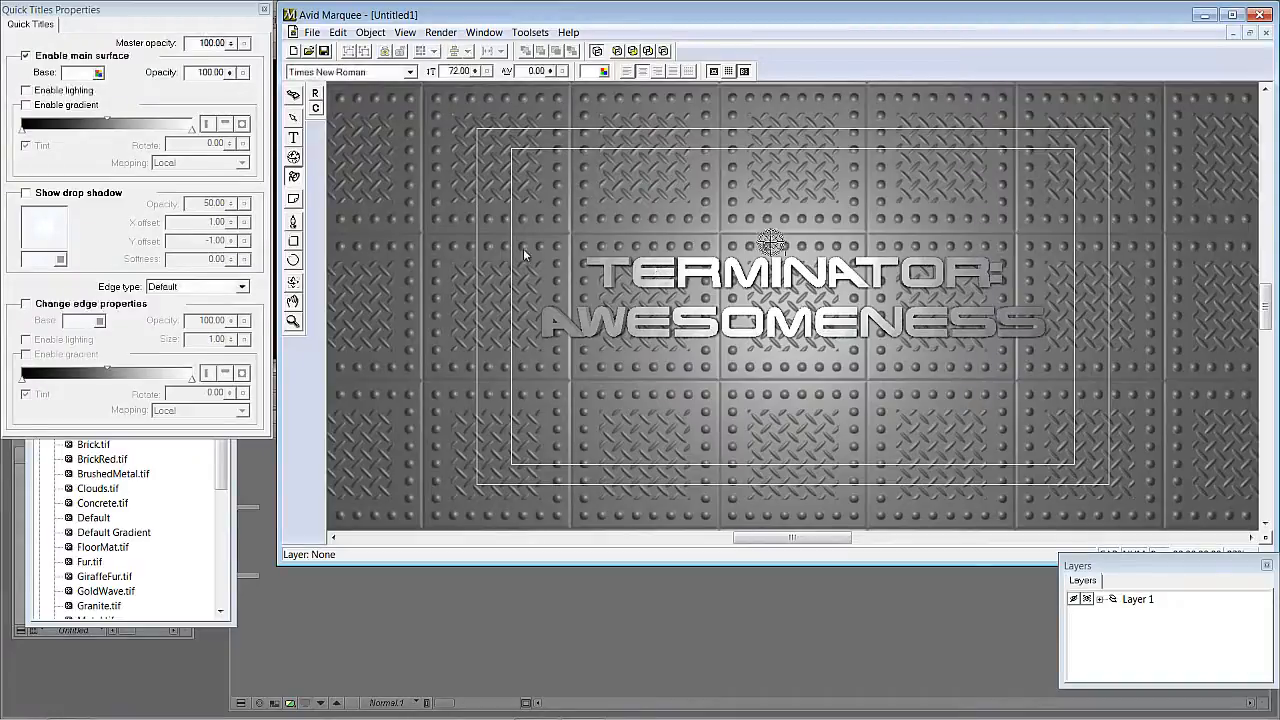
Reduce the softness of the title text's drop shadow to about 4.17
{"action": "left_click", "coordinate": [658, 285]}
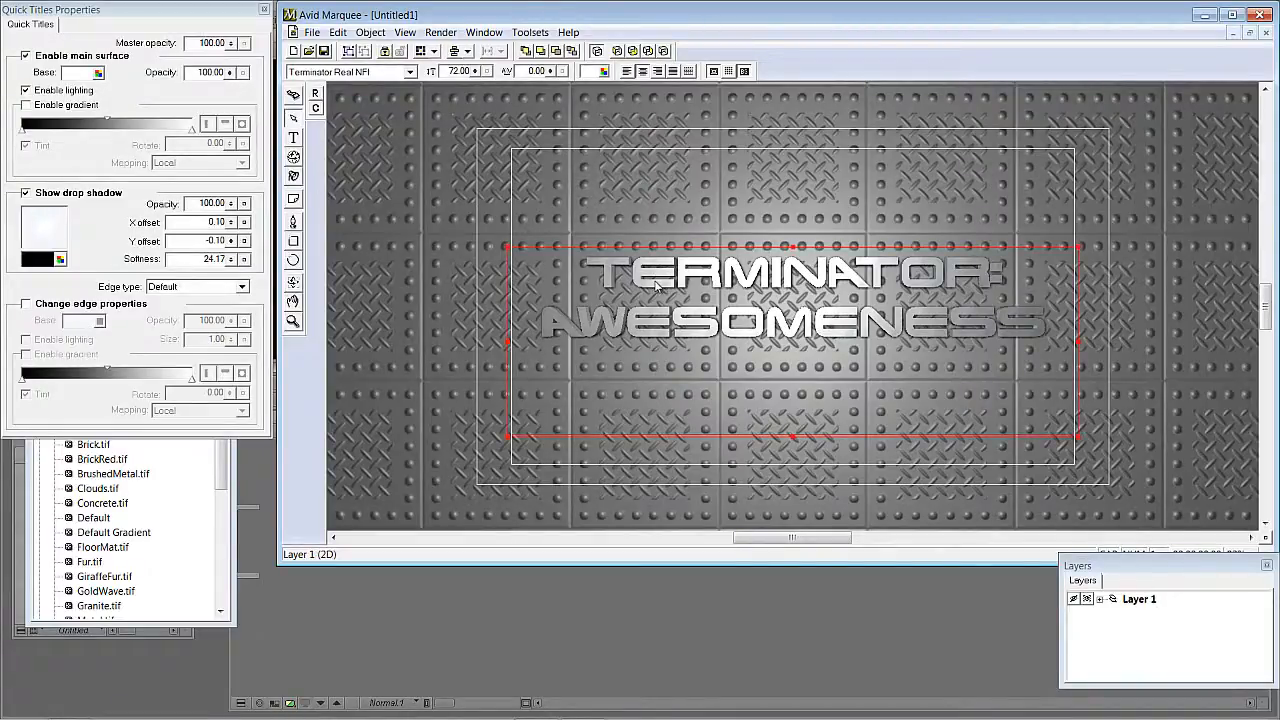
{"action": "left_click_drag", "start_coordinate": [231, 259], "coordinate": [236, 273]}
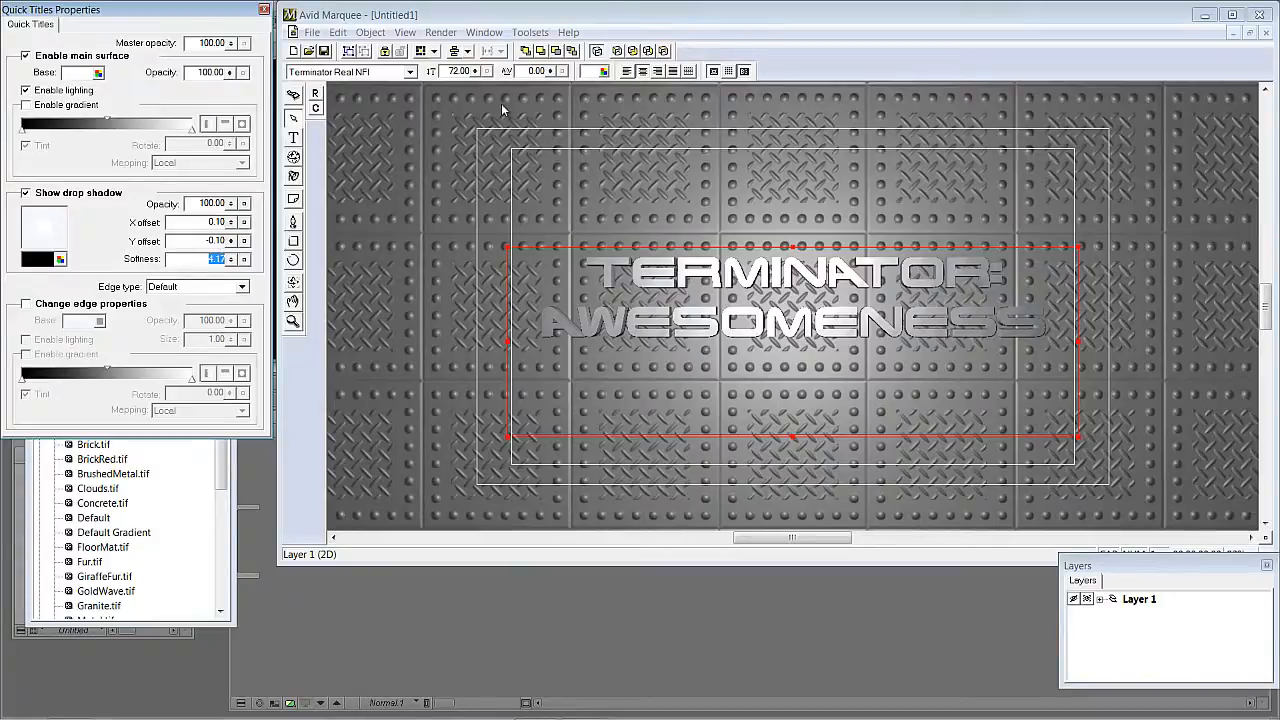
Select the steel plate background and open its Transform properties
{"action": "left_click", "coordinate": [466, 126]}
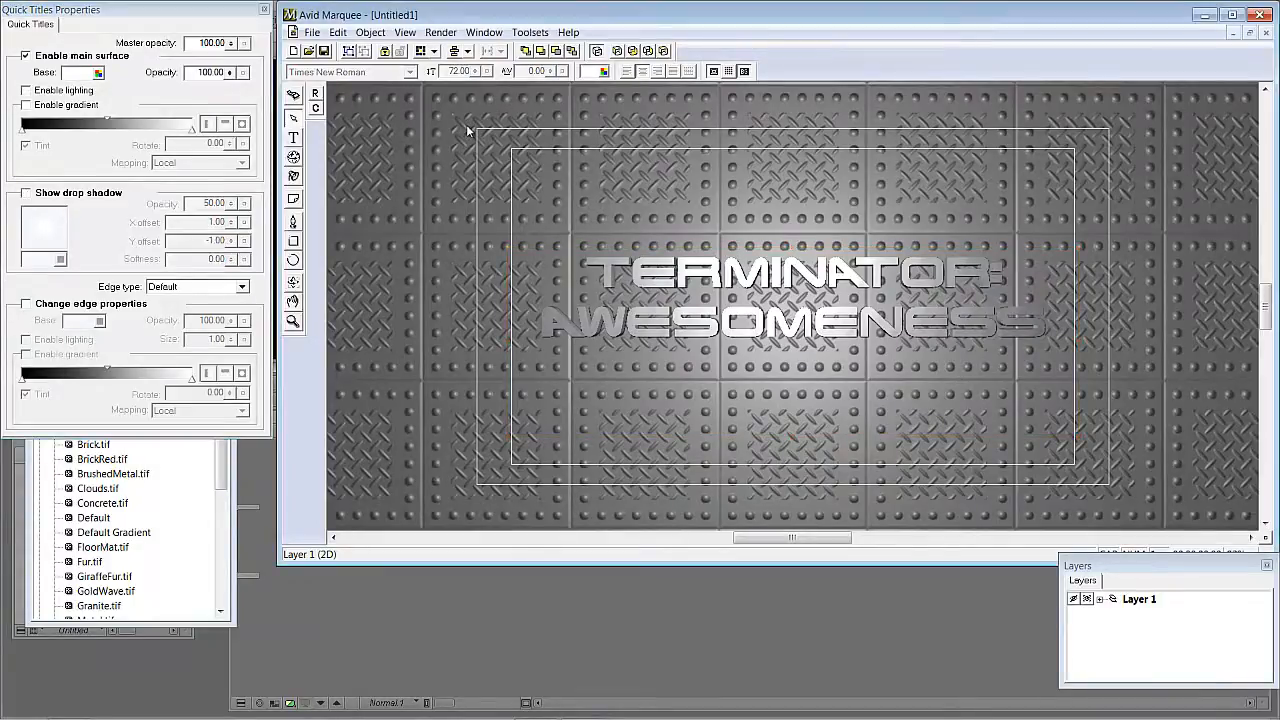
{"action": "scroll", "coordinate": [467, 127], "scroll_direction": "down", "scroll_amount": 4}
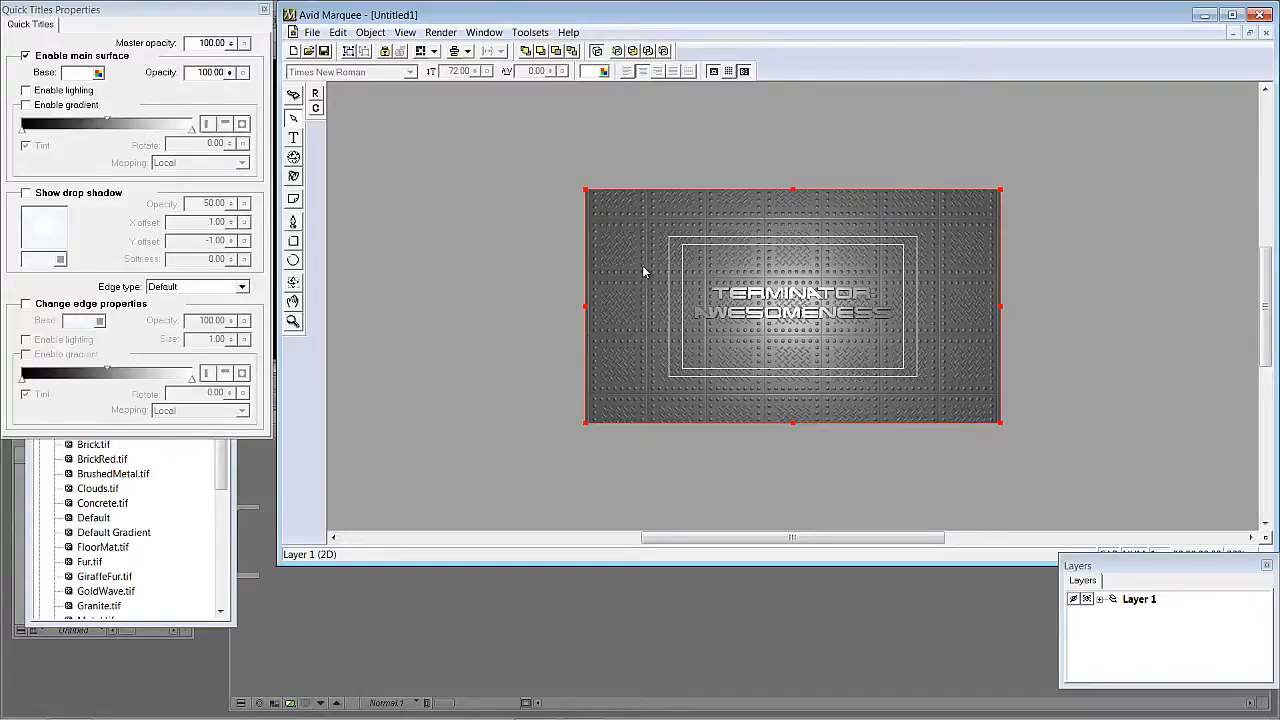
{"action": "left_click", "coordinate": [498, 32]}
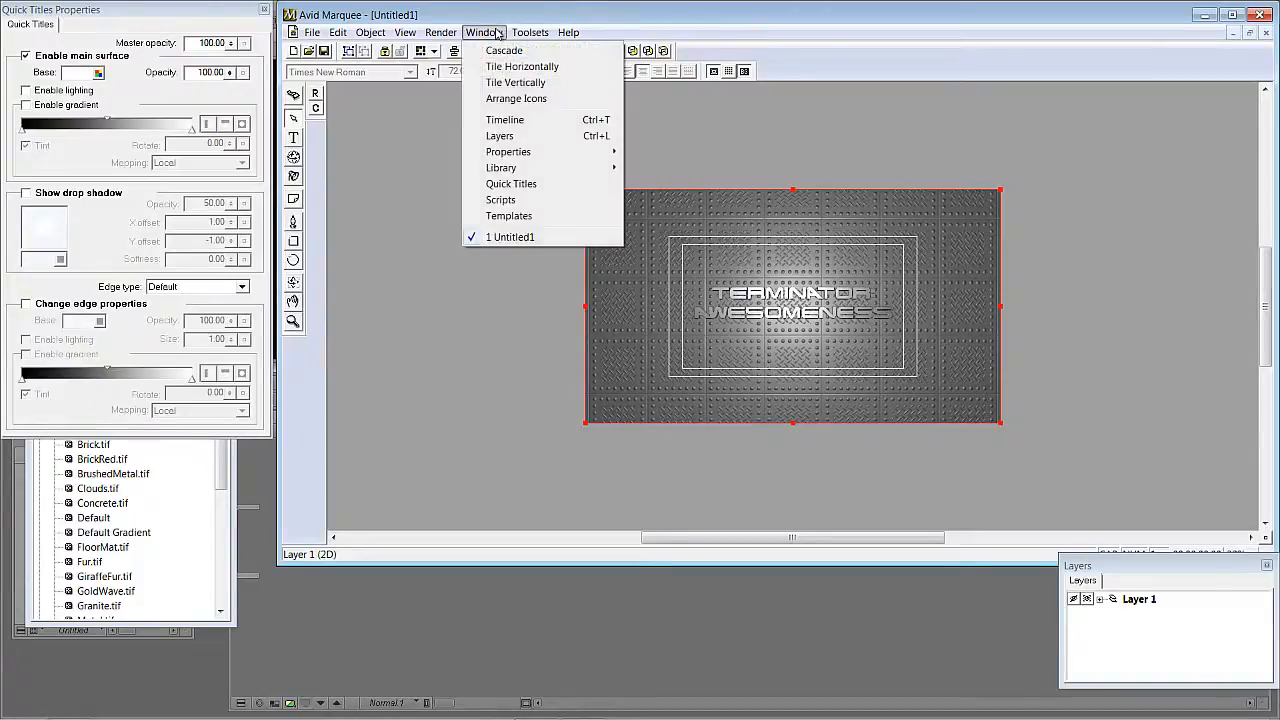
{"action": "mouse_move", "coordinate": [515, 152]}
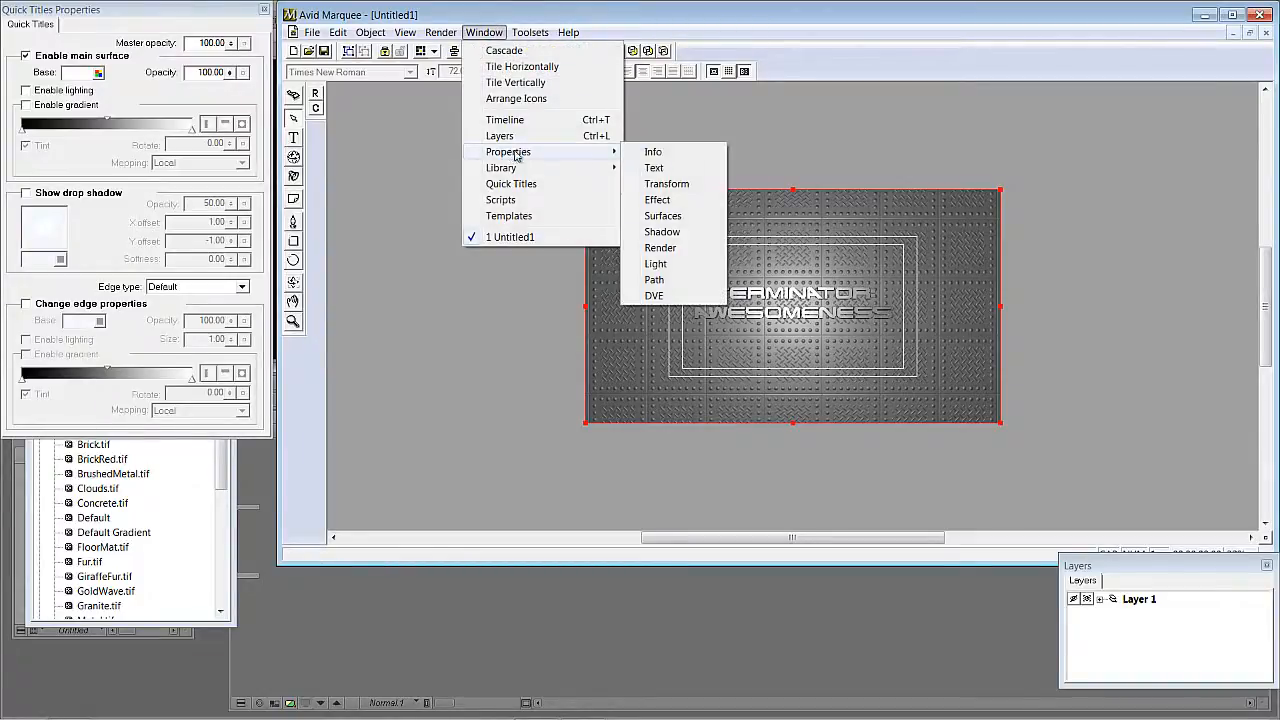
{"action": "left_click", "coordinate": [667, 183]}
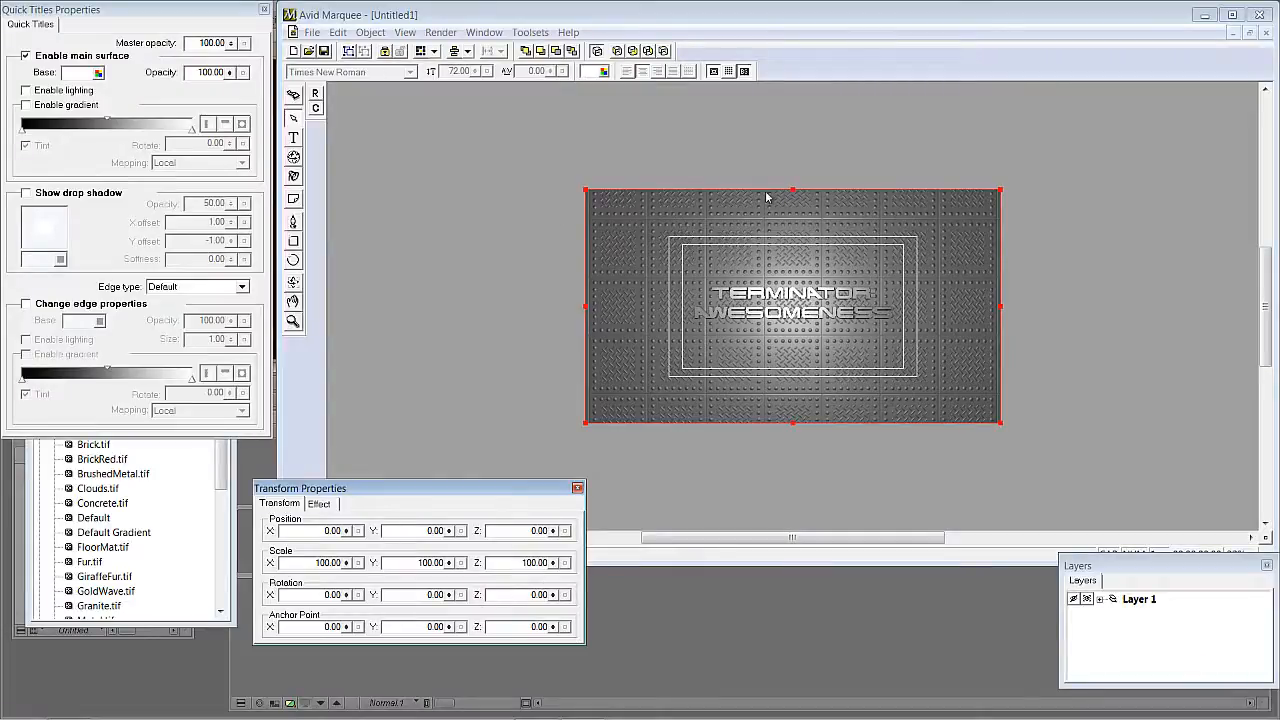
Try rotating the steel plate background alone around its Y axis, and reset its Y rotation to 0
{"action": "mouse_move", "coordinate": [449, 594]}
{"action": "left_mouse_down"}
{"action": "mouse_move", "coordinate": [449, 646]}
{"action": "mouse_move", "coordinate": [460, 553]}
{"action": "mouse_move", "coordinate": [453, 590]}
{"action": "left_mouse_up"}
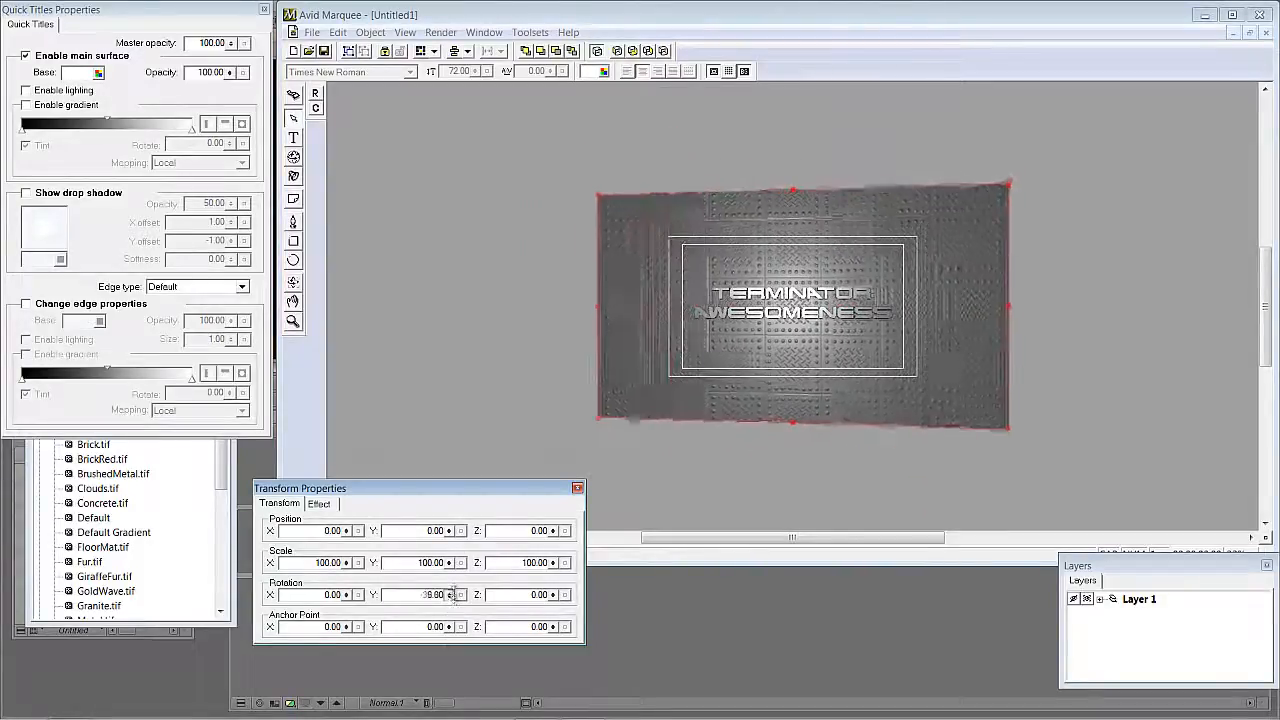
{"action": "type", "text": "0"}
{"action": "key", "text": "Return"}
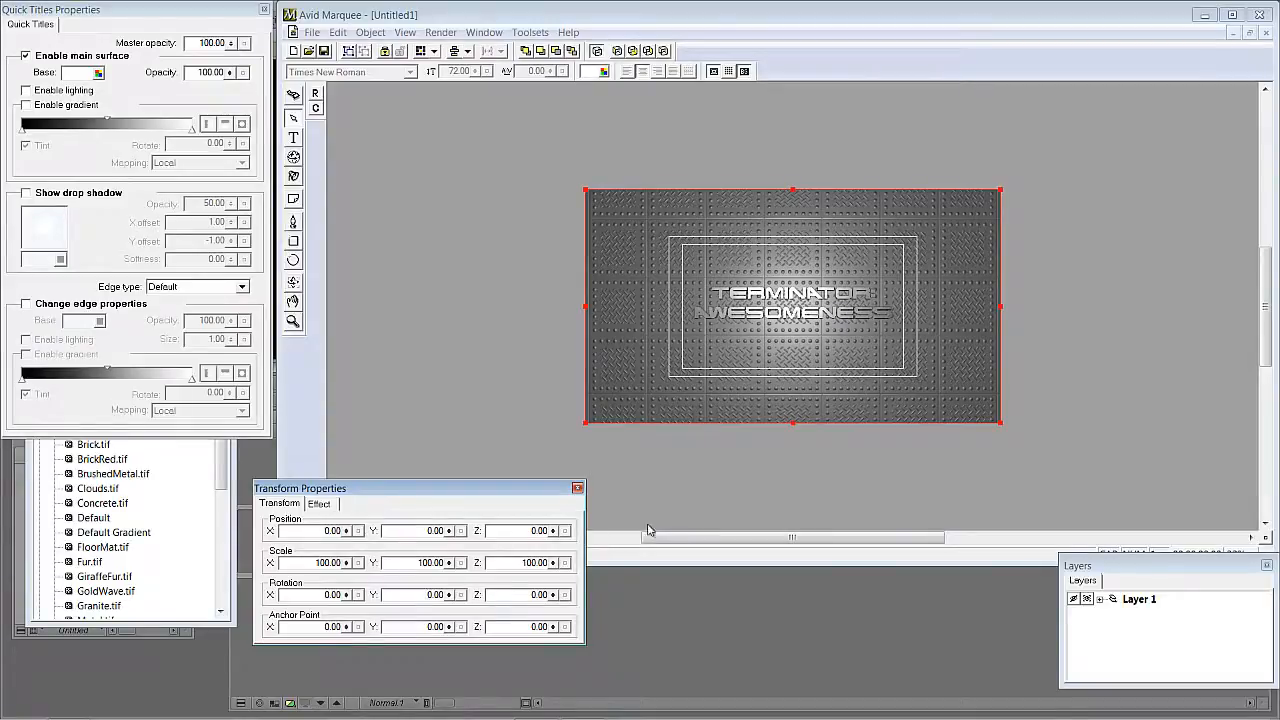
Select the steel plate background together with the title text and group them
{"action": "left_click", "coordinate": [659, 215]}
{"action": "left_click", "coordinate": [657, 216]}
{"action": "key", "text": "ctrl+0"}
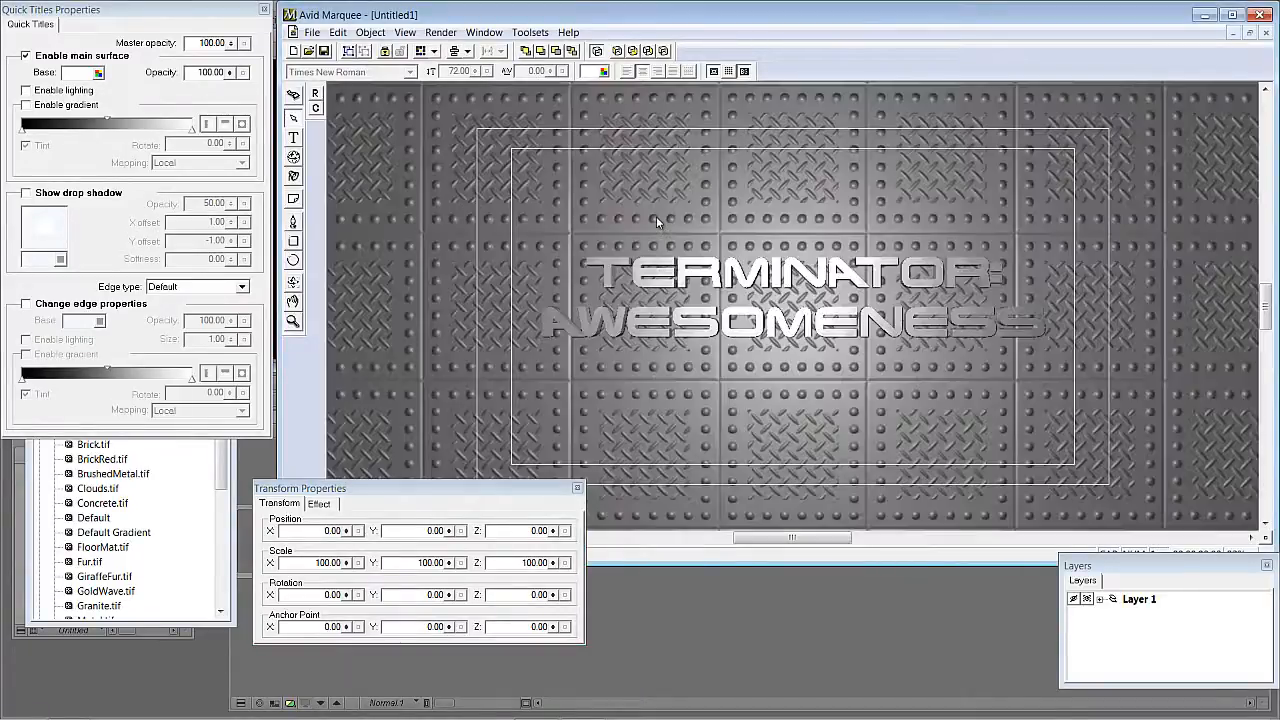
{"action": "left_click", "coordinate": [633, 320]}
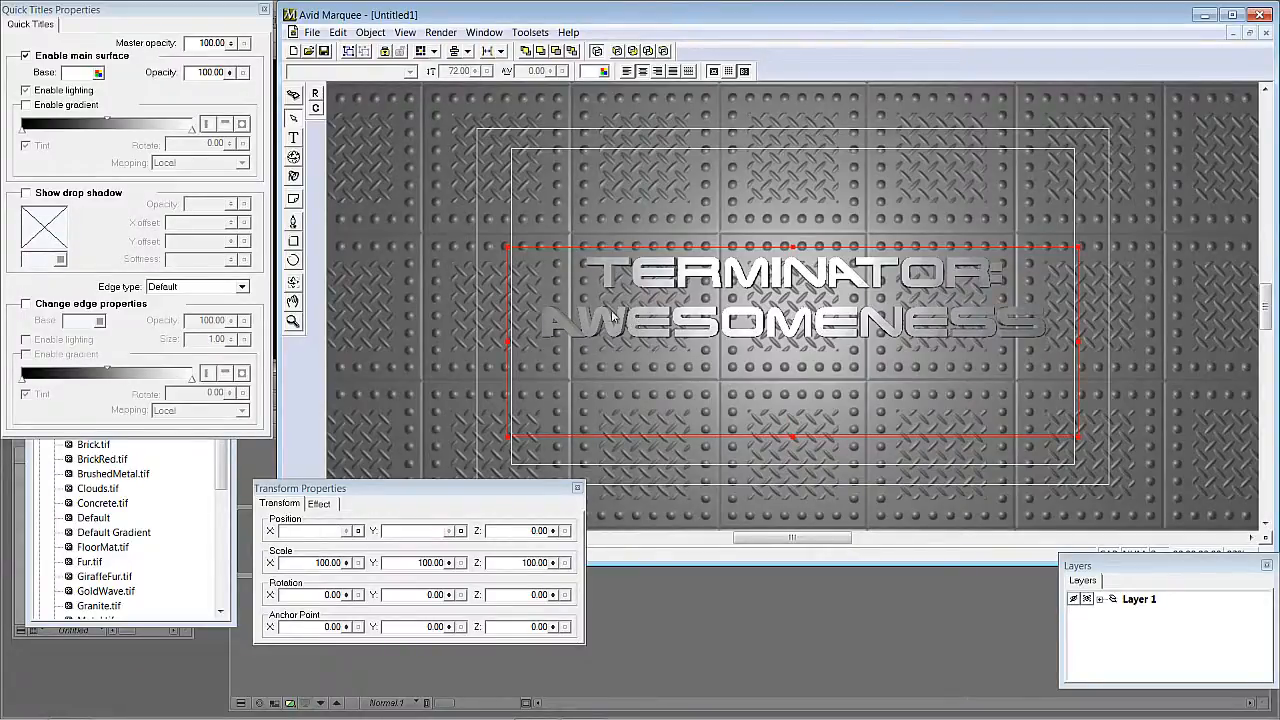
{"action": "left_click", "coordinate": [369, 33]}
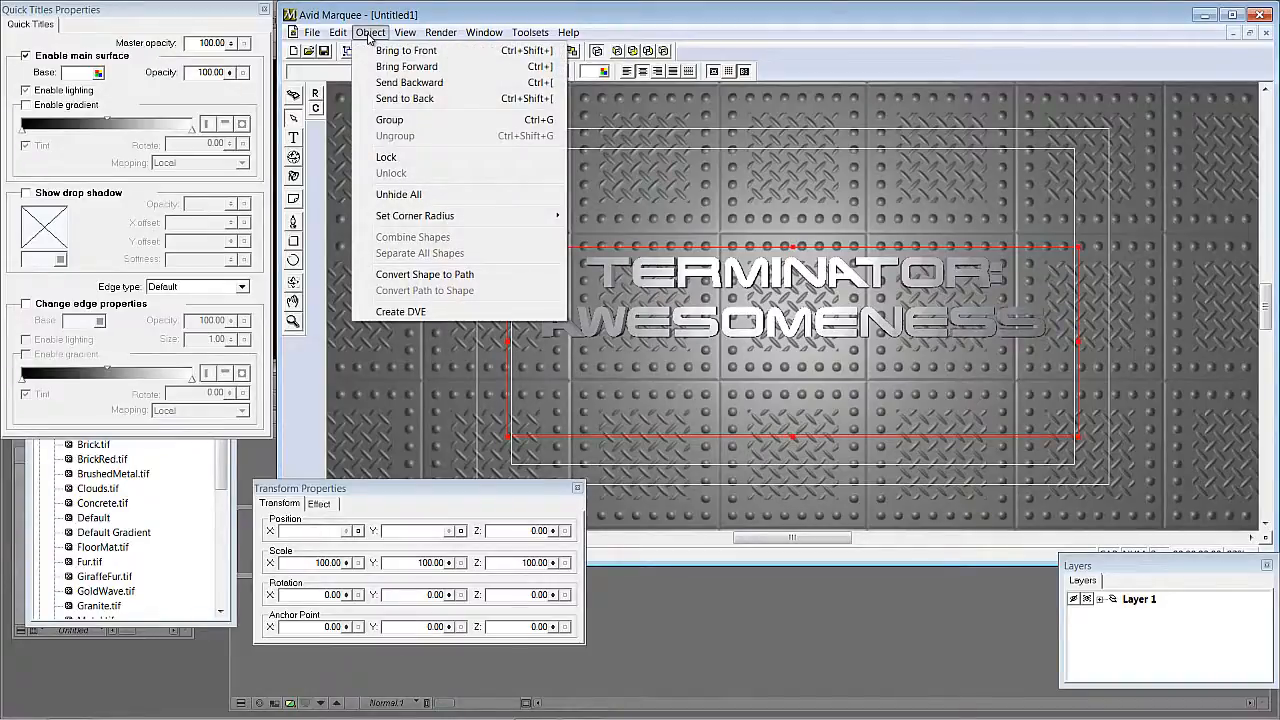
{"action": "left_click", "coordinate": [389, 120]}
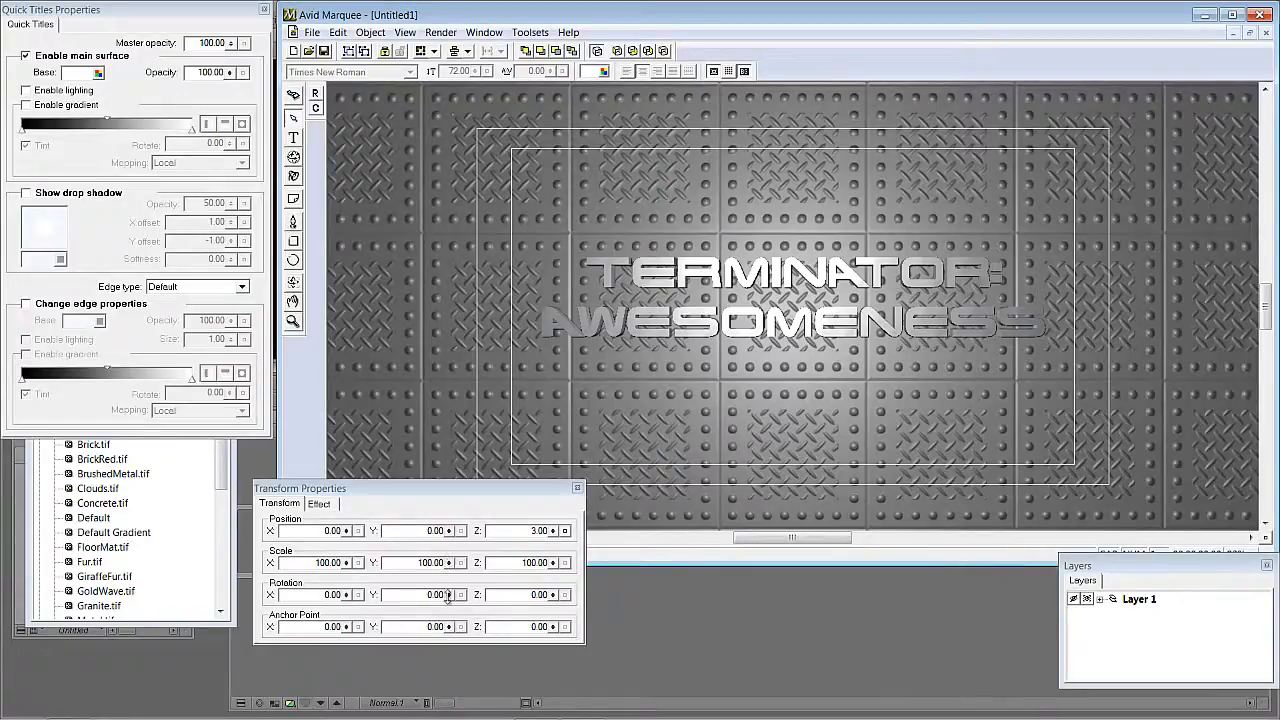
Test a Y-axis rotation on the grouped title and background, and return the Y rotation to 0
{"action": "mouse_move", "coordinate": [447, 597]}
{"action": "left_mouse_down"}
{"action": "mouse_move", "coordinate": [439, 570]}
{"action": "mouse_move", "coordinate": [438, 620]}
{"action": "mouse_move", "coordinate": [438, 590]}
{"action": "left_mouse_up"}
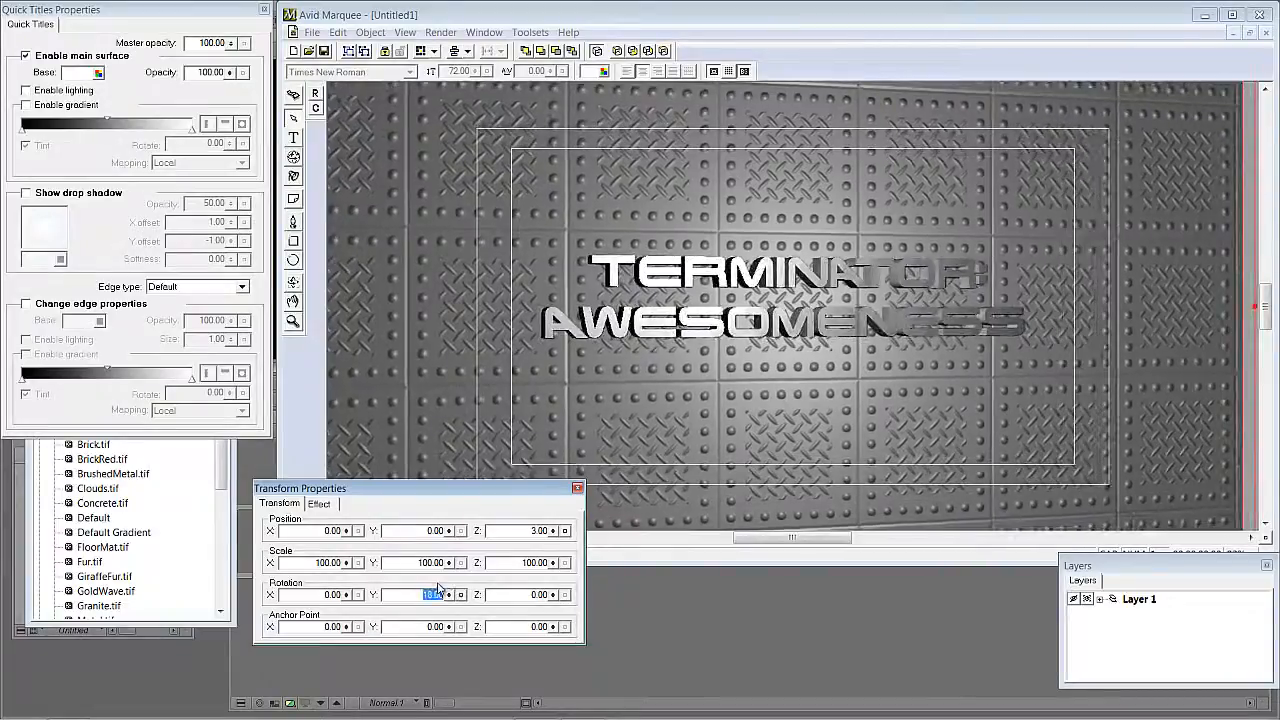
{"action": "type", "text": "0"}
{"action": "key", "text": "Return"}
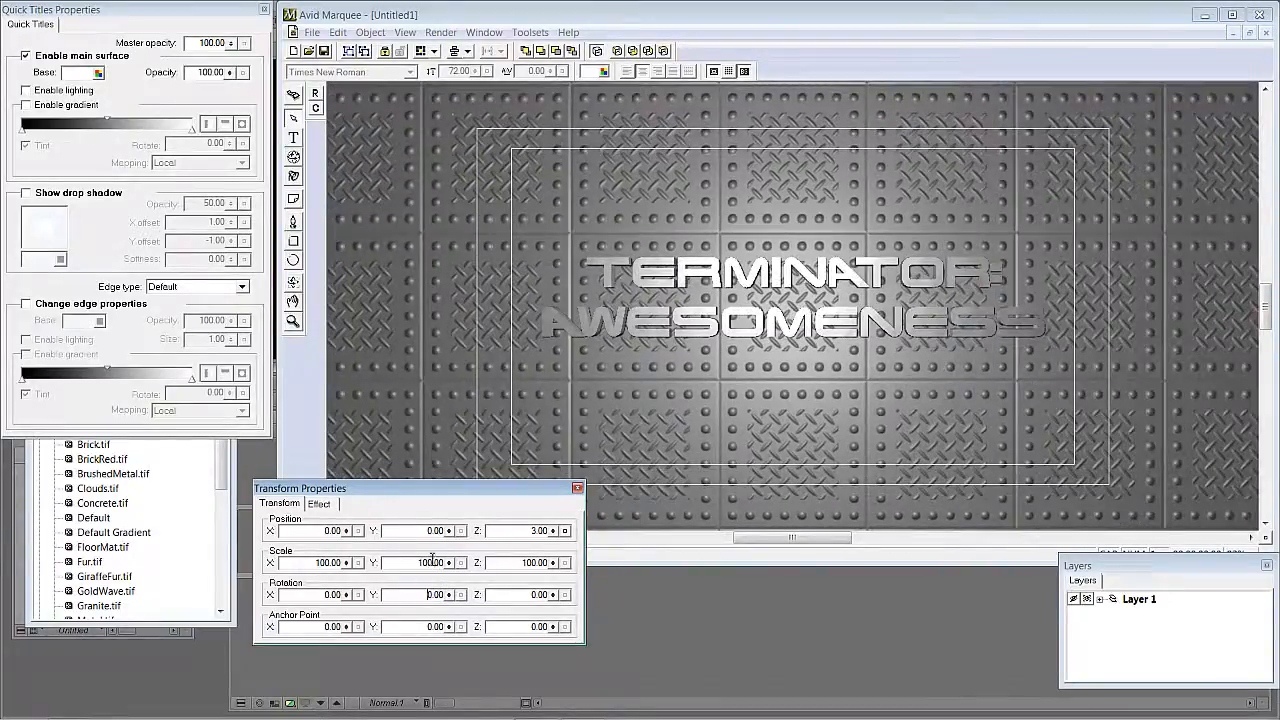
Switch the workspace to the BasicAnimation toolset and adjust the view for the timeline layout
{"action": "left_click_drag", "start_coordinate": [462, 489], "coordinate": [353, 456]}
{"action": "left_click", "coordinate": [531, 32]}
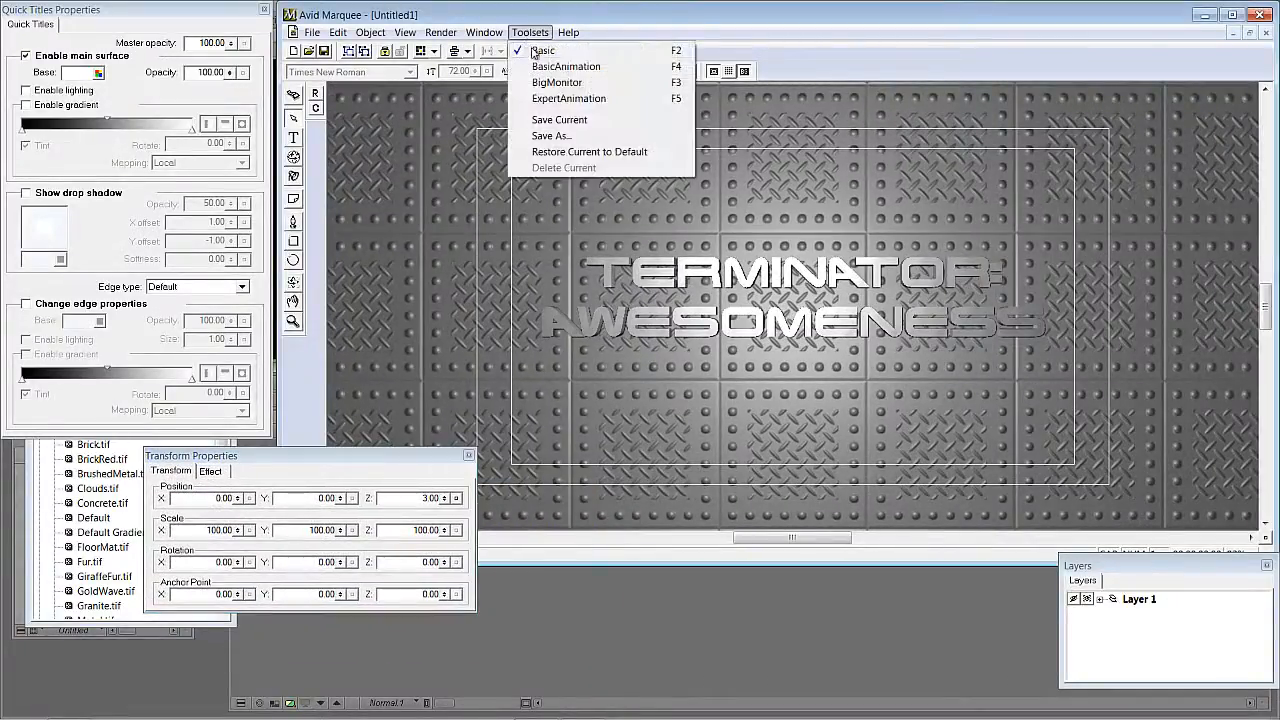
{"action": "left_click", "coordinate": [566, 66]}
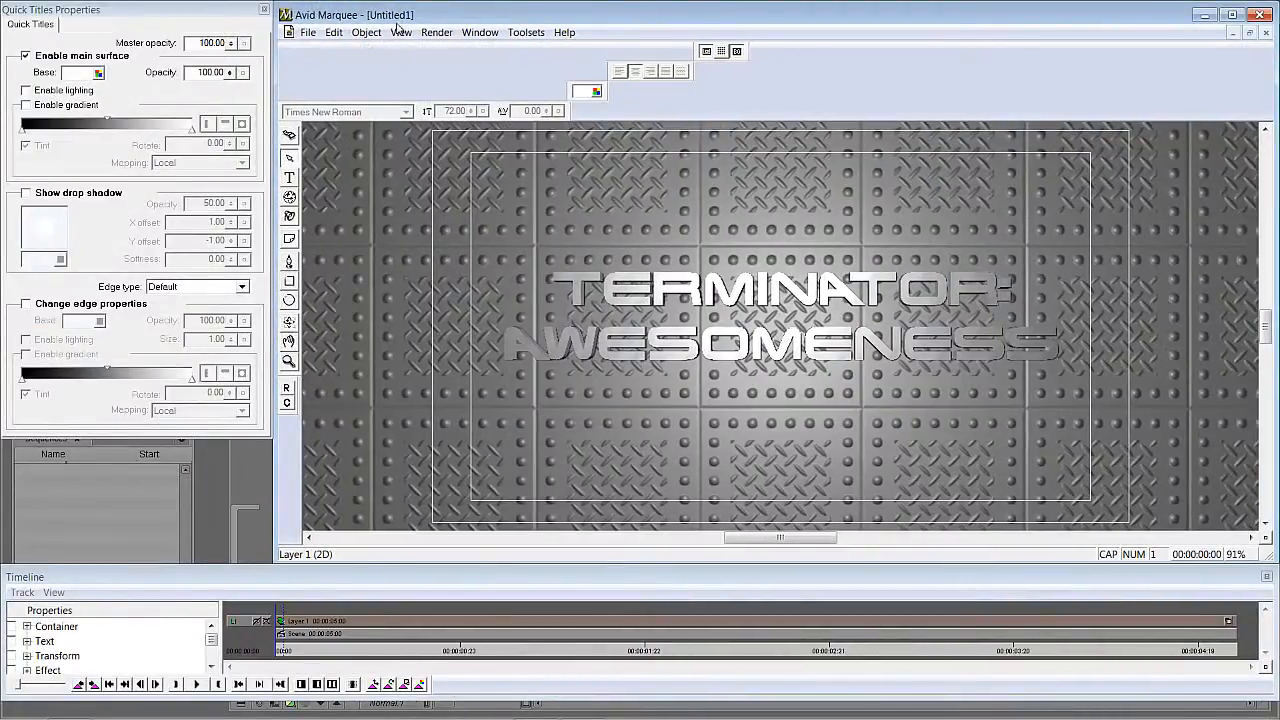
{"action": "left_click", "coordinate": [400, 32]}
{"action": "left_click", "coordinate": [445, 83]}
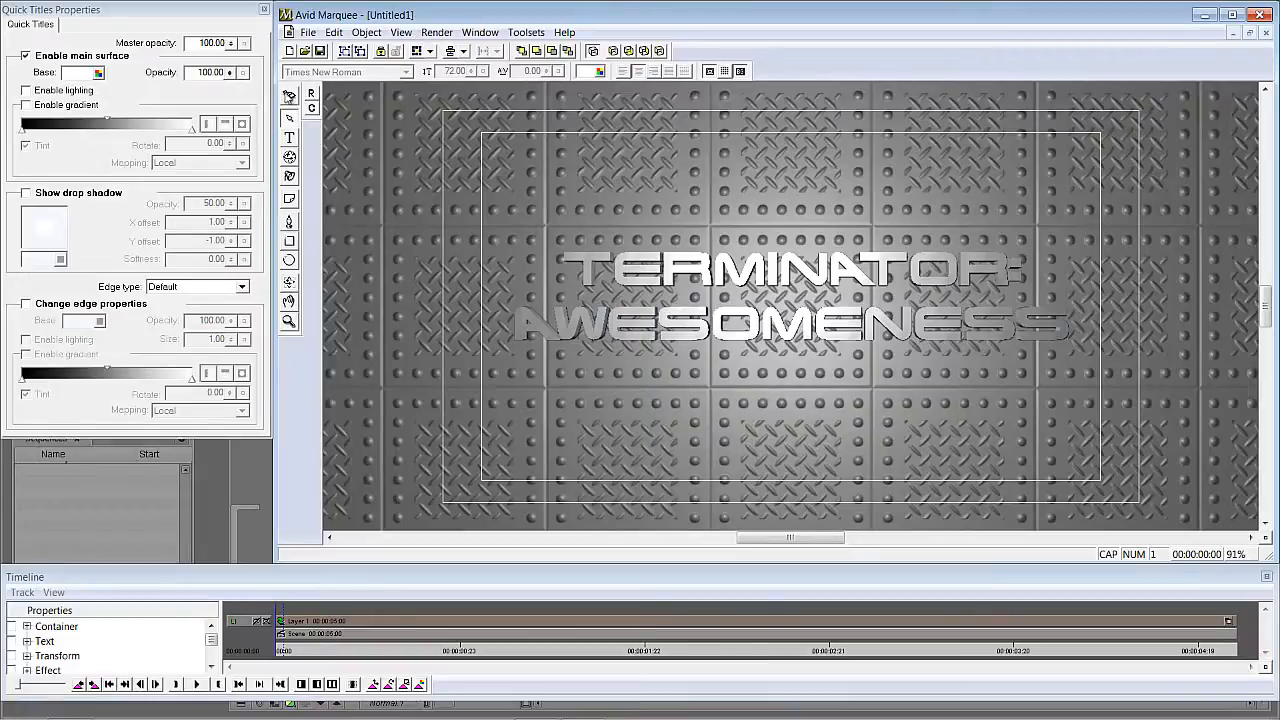
Turn on animation mode and reopen the group's Transform properties, placing them clear of the title
{"action": "left_click", "coordinate": [289, 95]}
{"action": "left_click", "coordinate": [480, 32]}
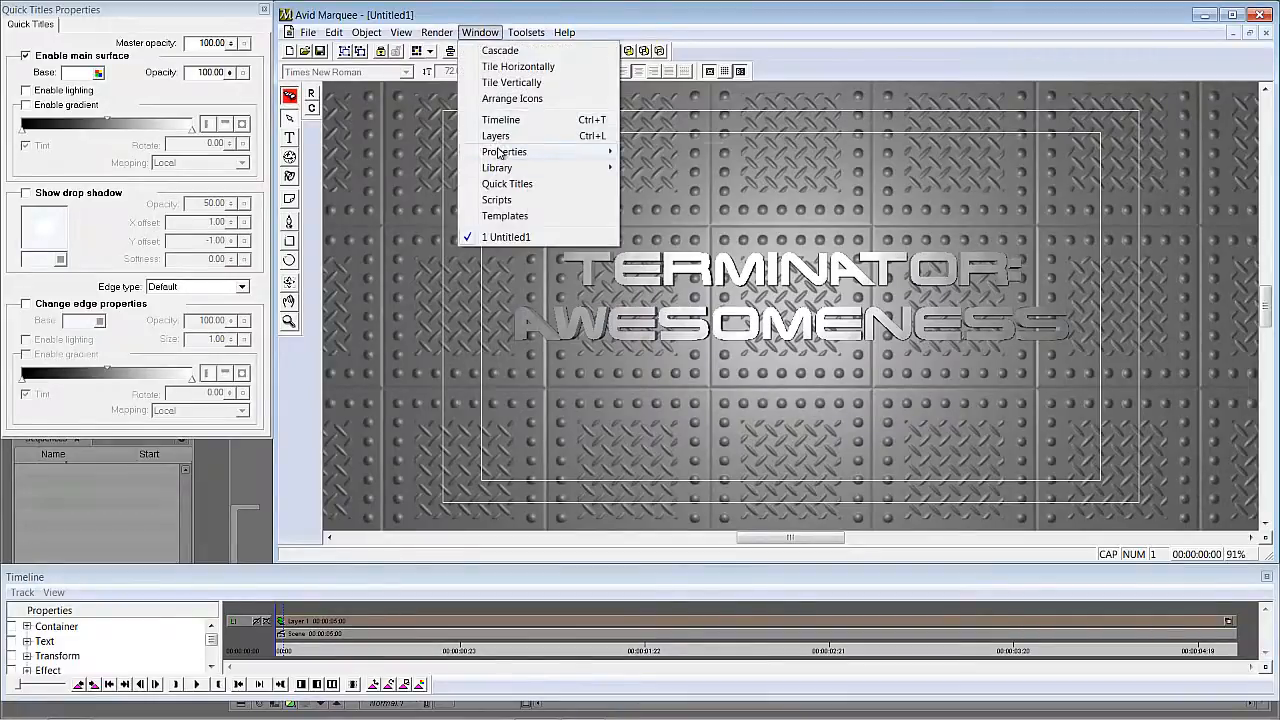
{"action": "mouse_move", "coordinate": [500, 152]}
{"action": "left_click", "coordinate": [678, 186]}
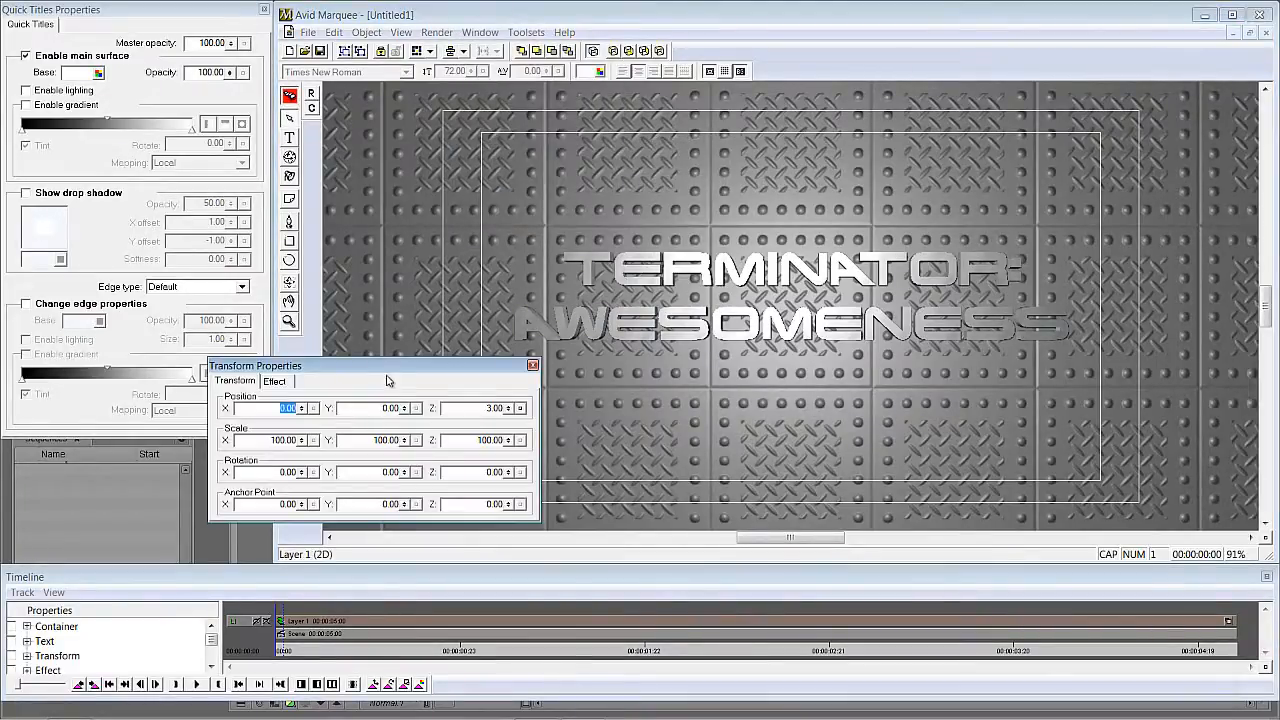
{"action": "left_click_drag", "start_coordinate": [388, 366], "coordinate": [222, 416]}
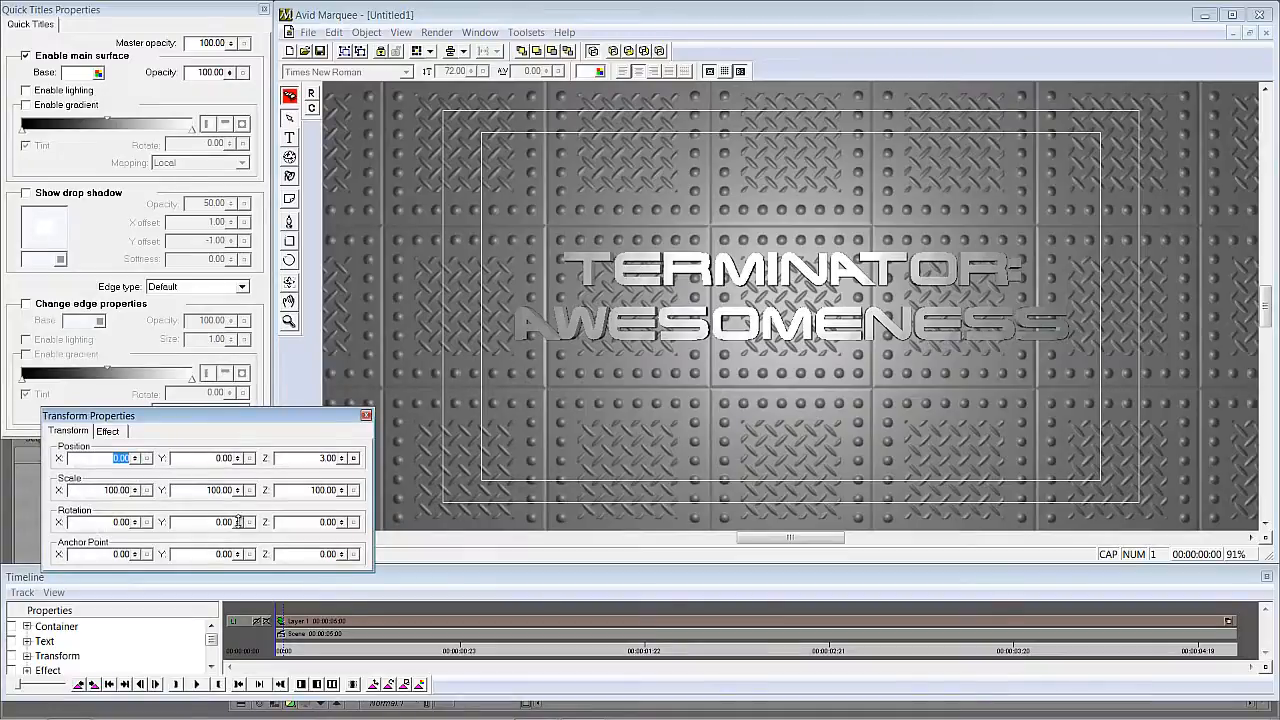
Try a Y rotation of about -19.2 on the group at the start of the timeline, and reset it to 0
{"action": "left_click_drag", "start_coordinate": [238, 522], "coordinate": [238, 530]}
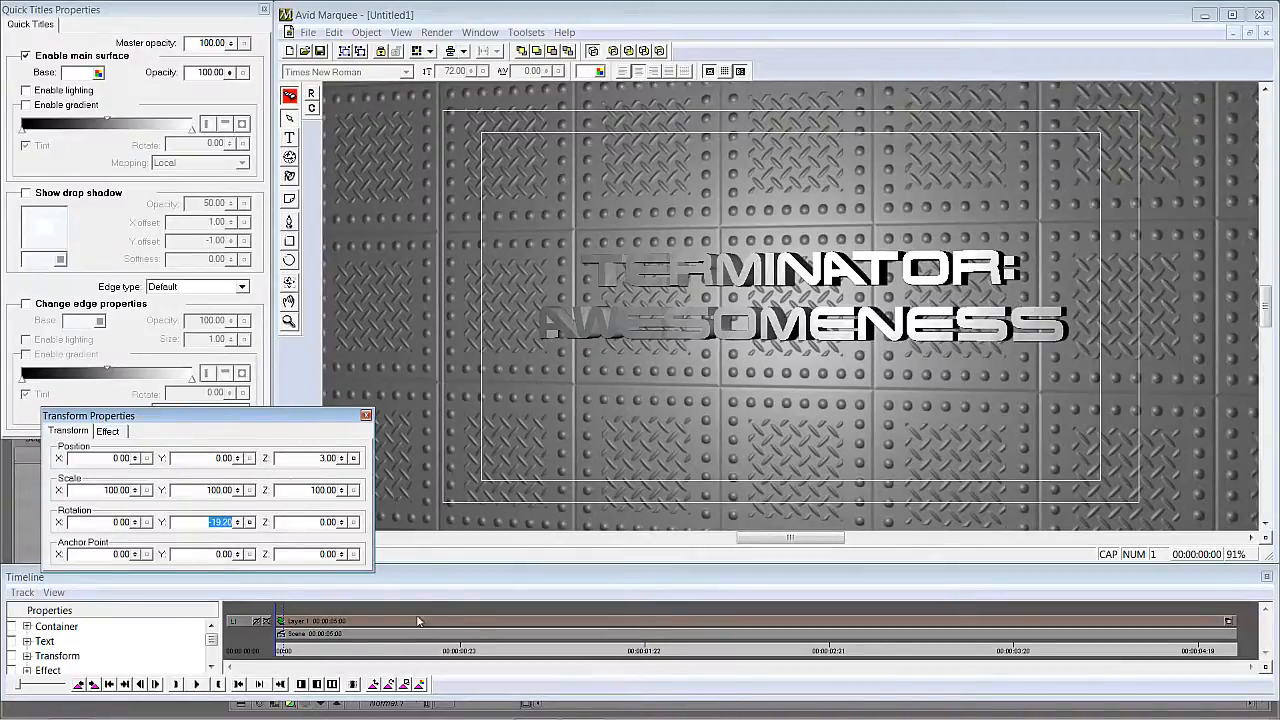
{"action": "left_click", "coordinate": [287, 656]}
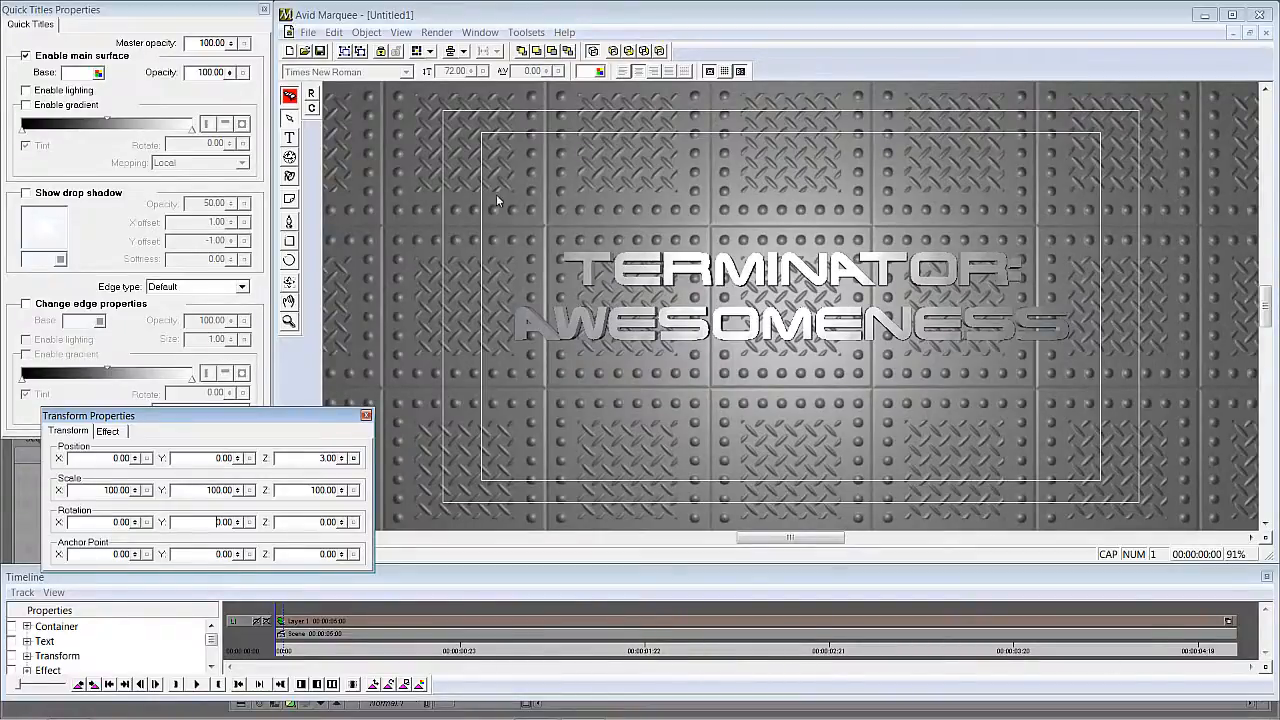
Set the title's preview duration to 00:00:15:00 in the title preferences
{"action": "left_click", "coordinate": [308, 32]}
{"action": "left_click", "coordinate": [345, 243]}
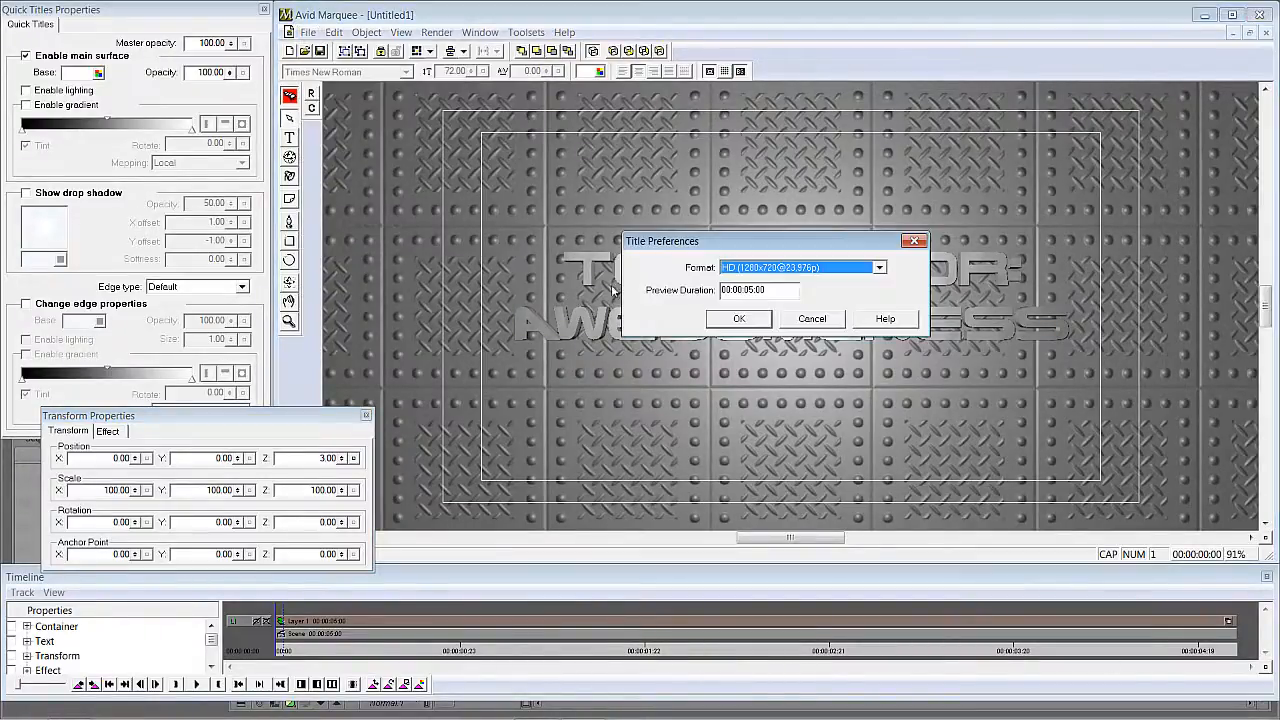
{"action": "key", "text": "Tab"}
{"action": "type", "text": "150"}
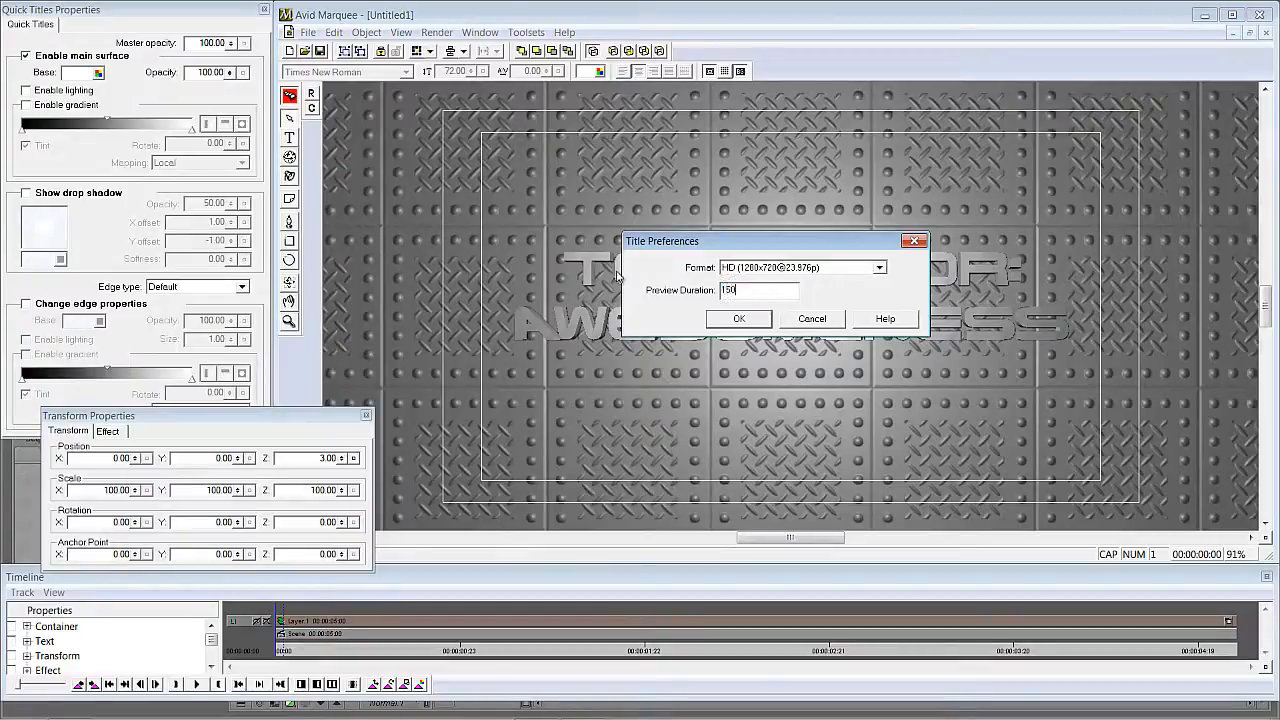
{"action": "type", "text": "00:00:15:00"}
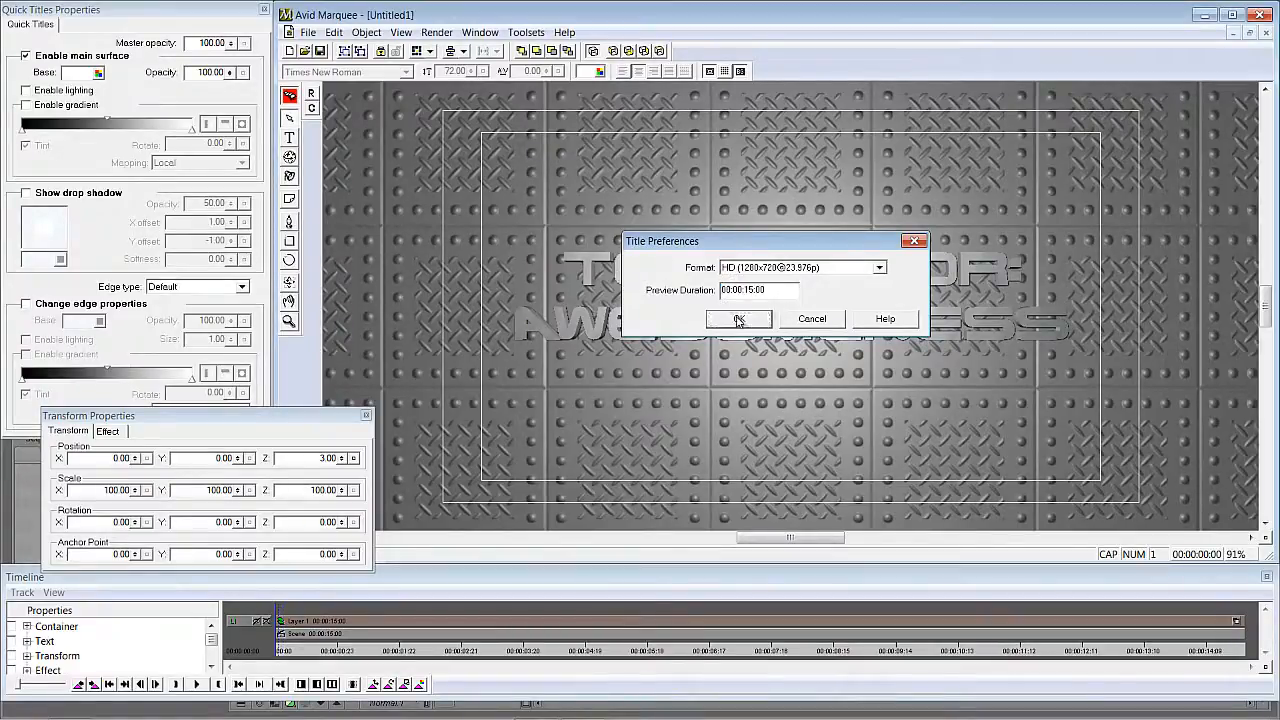
{"action": "left_click", "coordinate": [739, 318]}
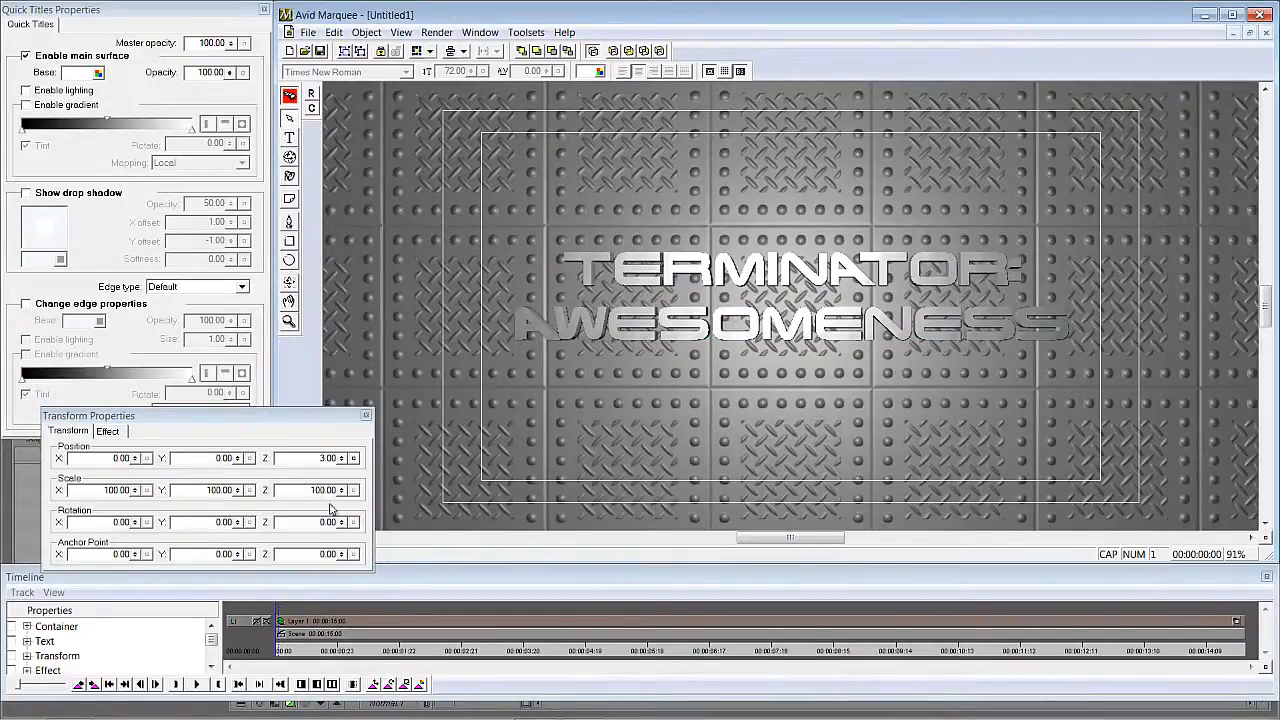
Set the group's Y rotation to about -22.8 at the first frame of the timeline
{"action": "left_click_drag", "start_coordinate": [238, 522], "coordinate": [241, 534]}
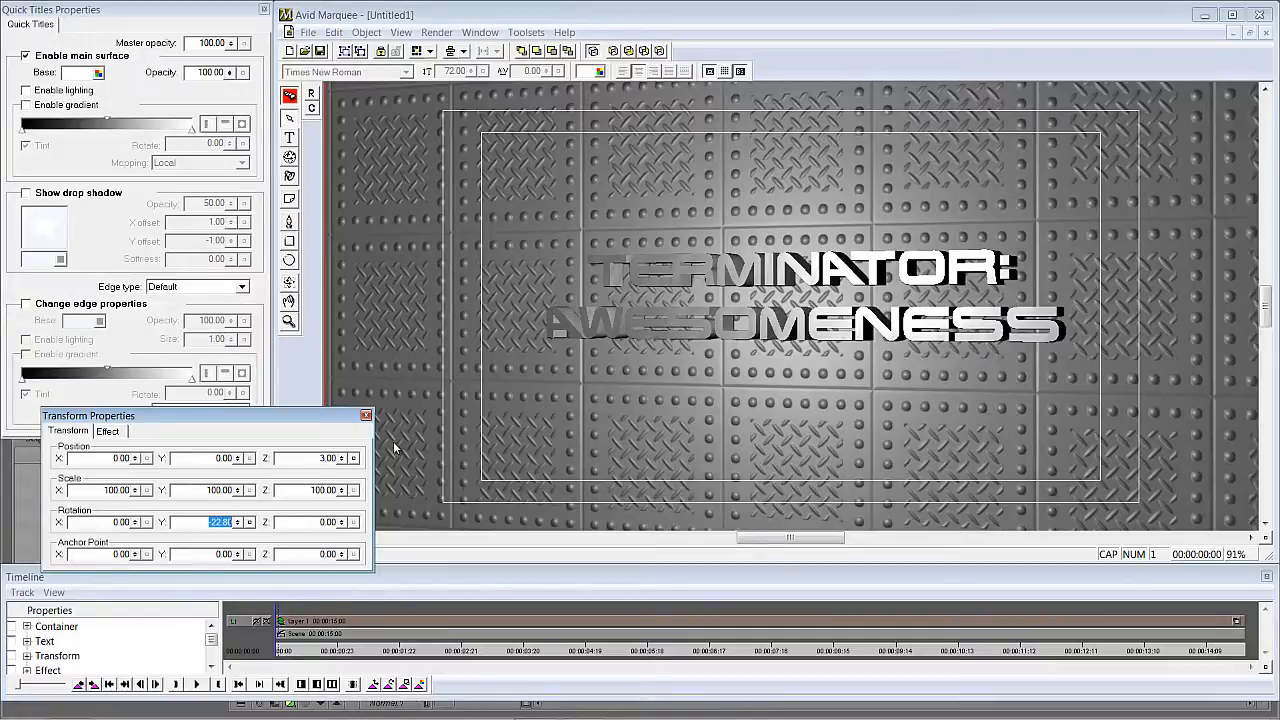
Set the group's Y rotation to 22.80 at the last frame of the 15-second timeline
{"action": "left_click_drag", "start_coordinate": [284, 655], "coordinate": [1243, 653]}
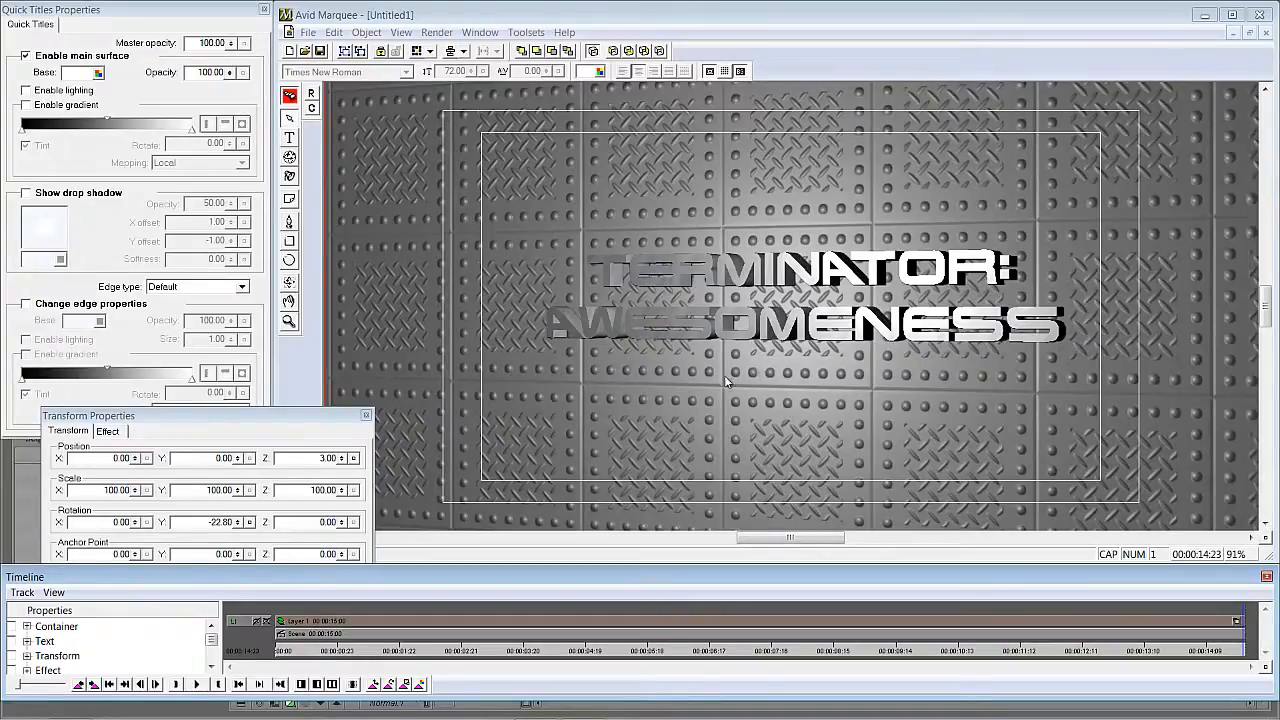
{"action": "left_click", "coordinate": [208, 525]}
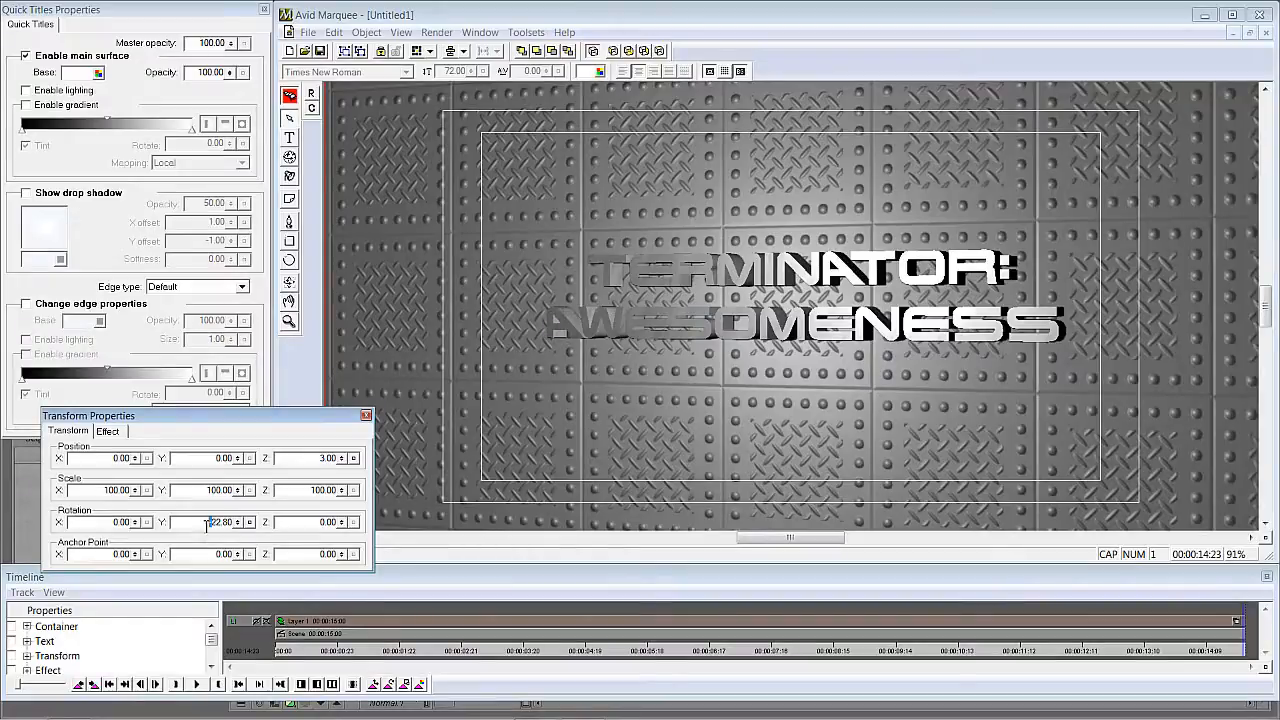
{"action": "key", "text": "Tab"}
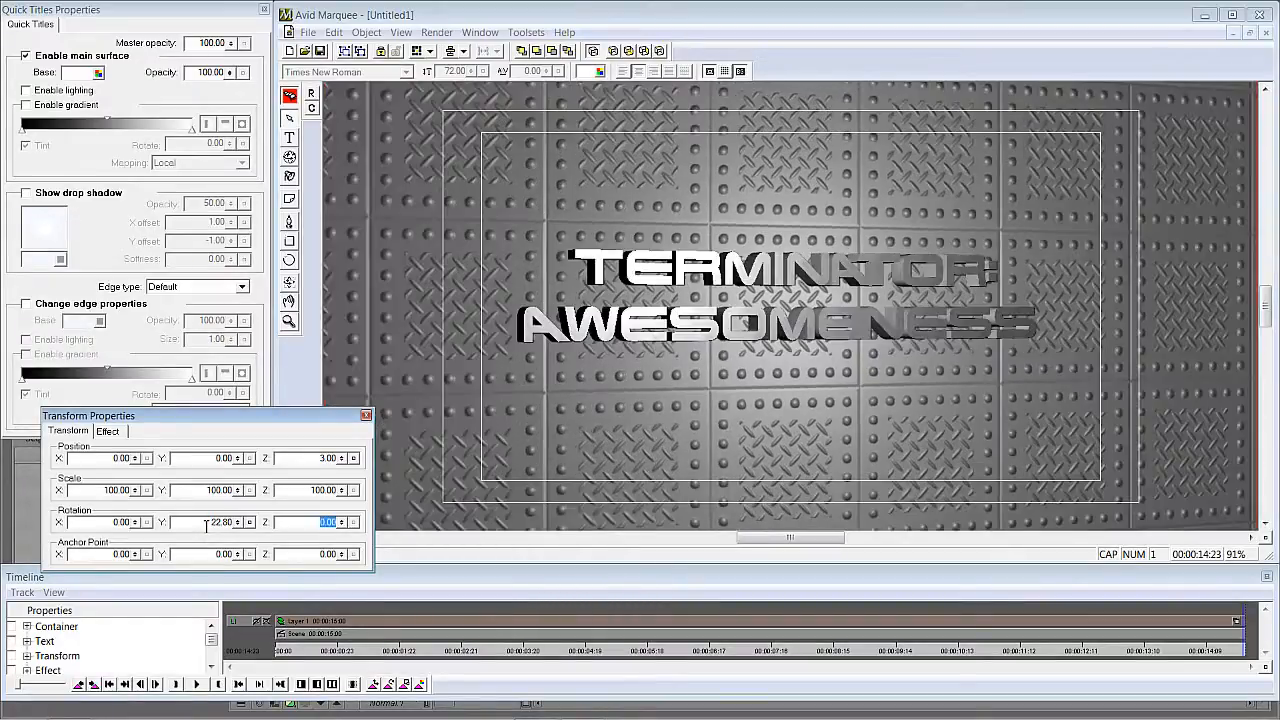
Preview the title's rotation from the start of the timeline and return to the first frame
{"action": "left_click_drag", "start_coordinate": [1243, 651], "coordinate": [215, 665]}
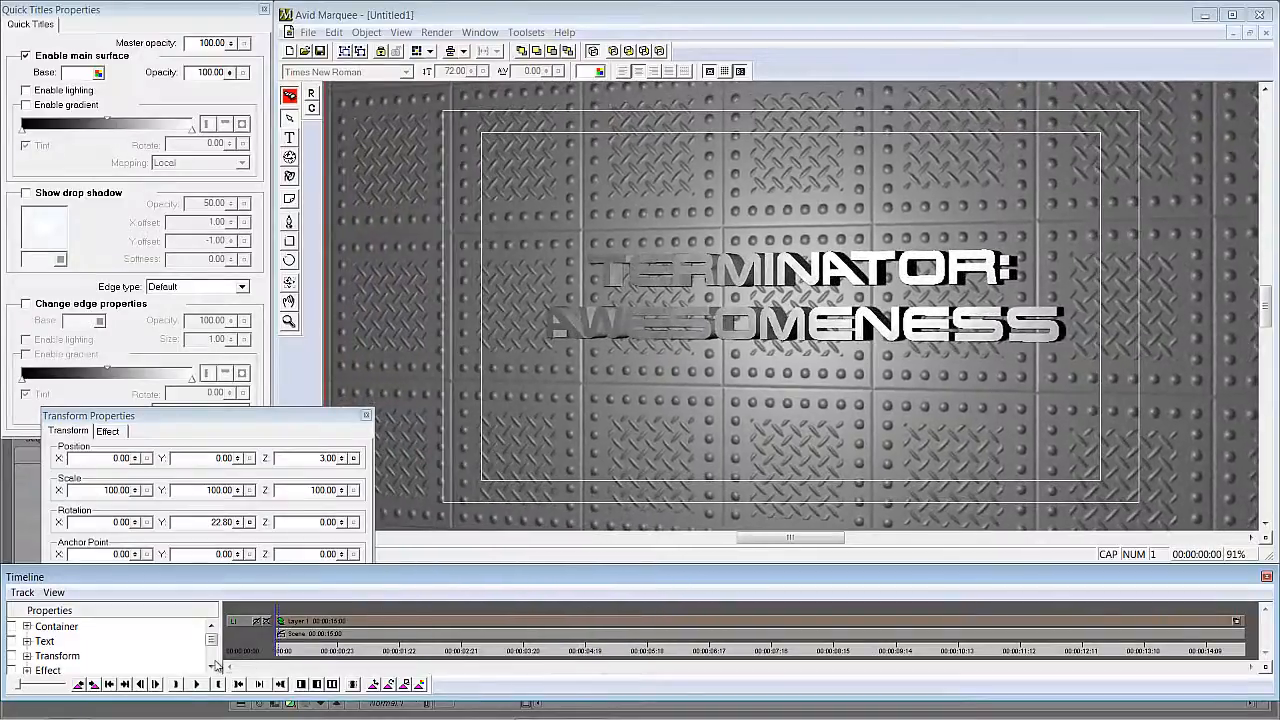
{"action": "key", "text": "space"}
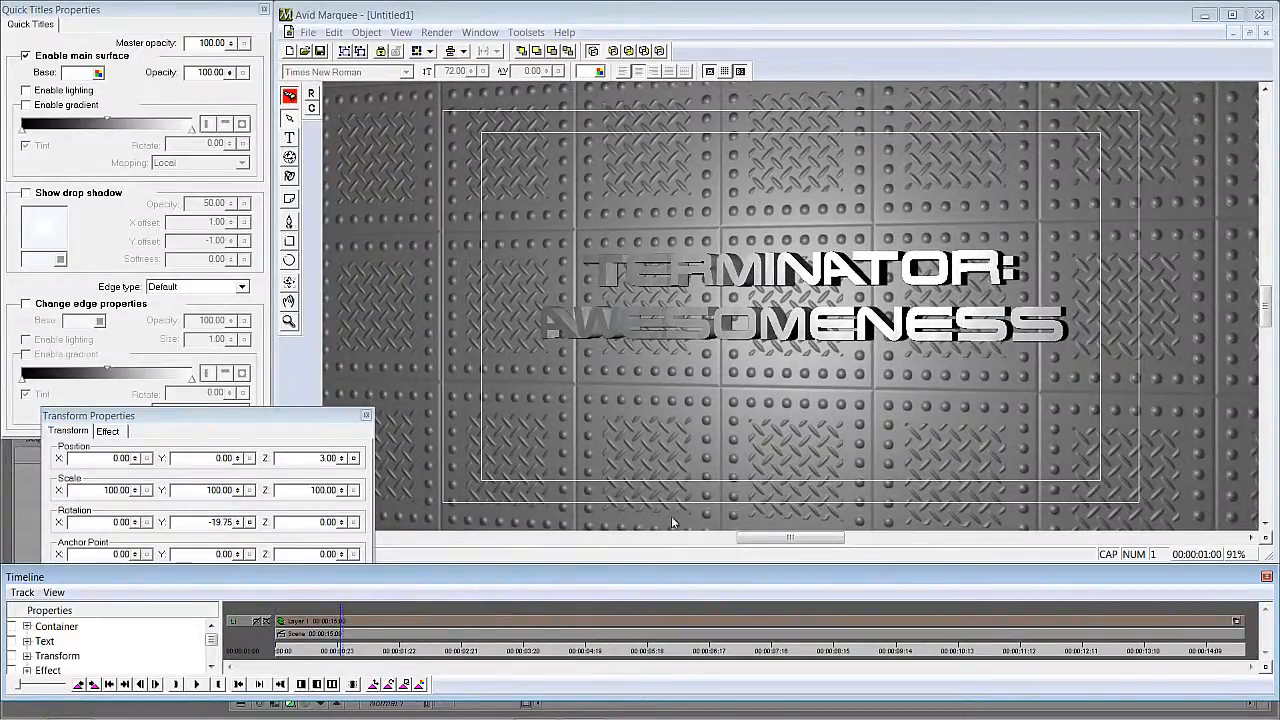
{"action": "left_click_drag", "start_coordinate": [339, 650], "coordinate": [234, 630]}
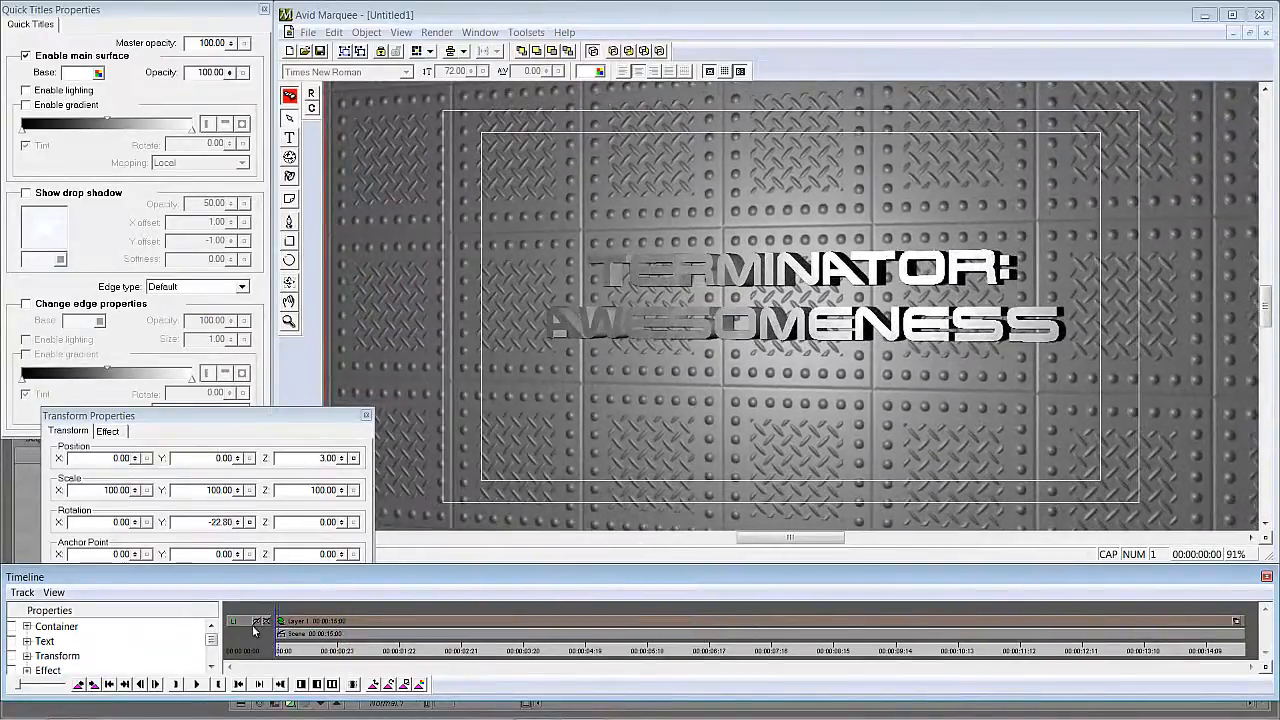
Close the Transform properties and save the animated title to Avid Symphony's Sequences bin as "T Awesomeness"
{"action": "left_click", "coordinate": [366, 415]}
{"action": "left_click", "coordinate": [308, 32]}
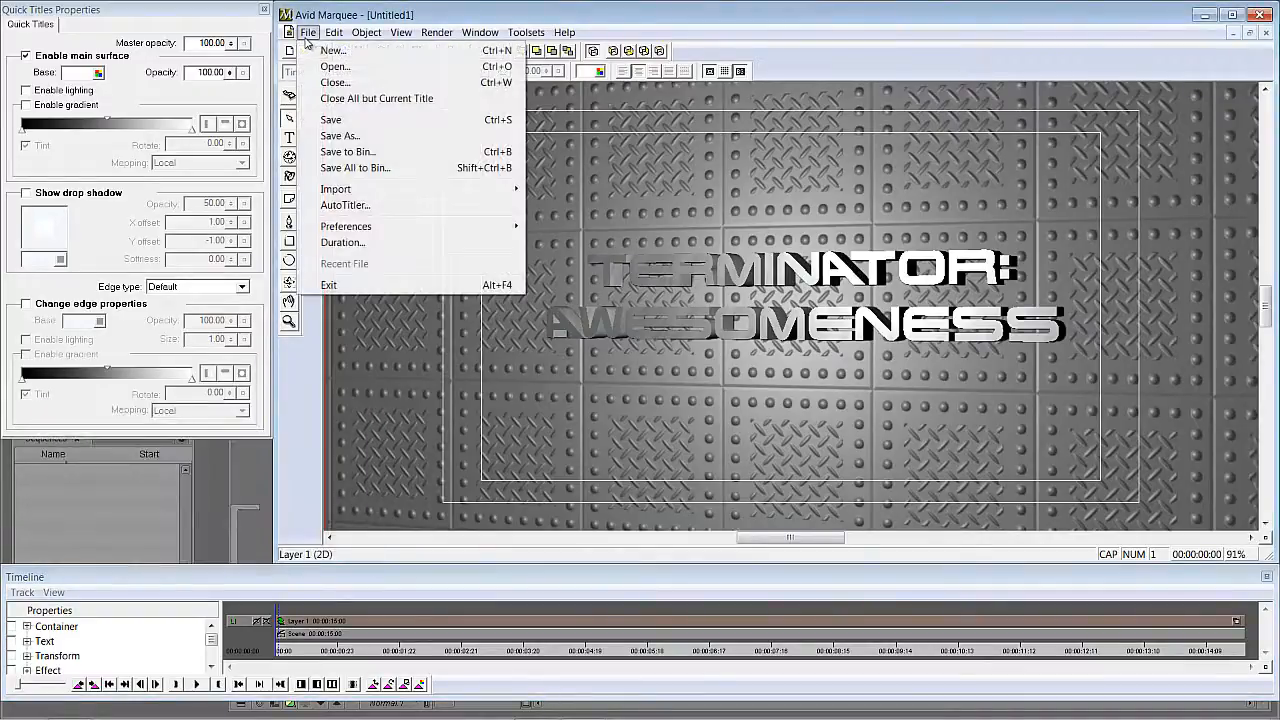
{"action": "left_click", "coordinate": [352, 168]}
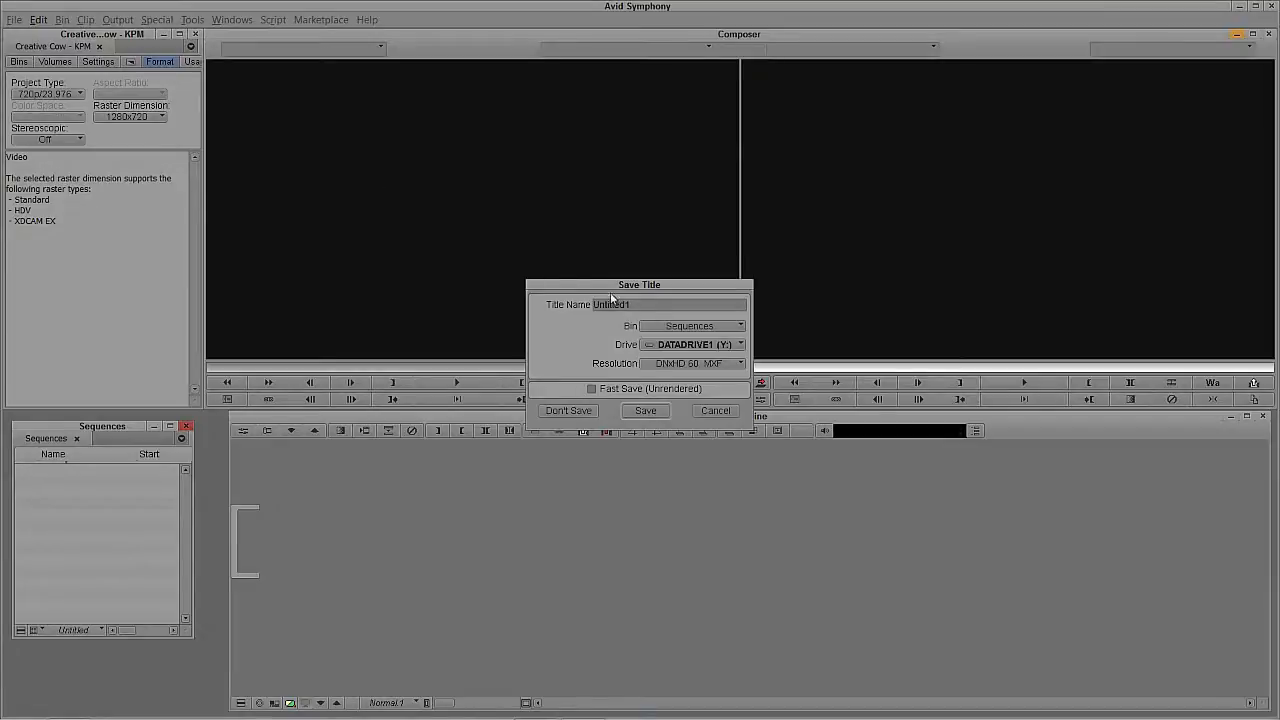
{"action": "left_click_drag", "start_coordinate": [645, 306], "coordinate": [523, 286]}
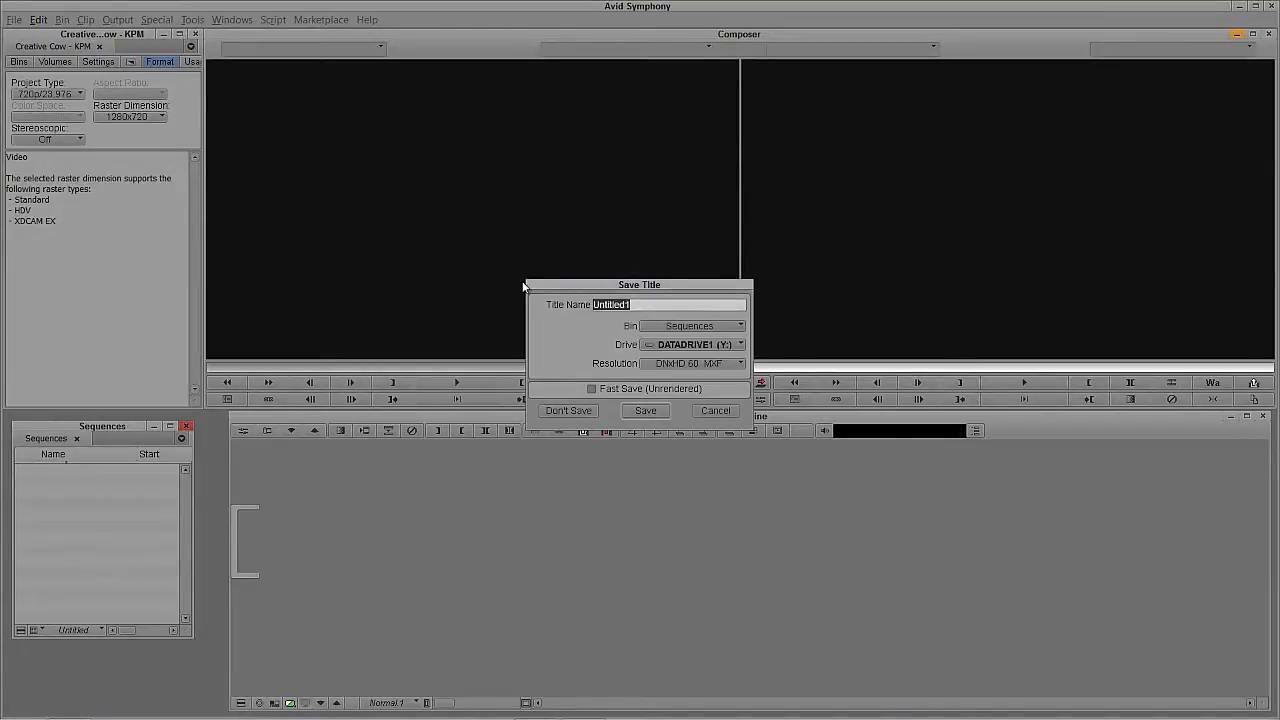
{"action": "key", "text": "Caps_Lock"}
{"action": "type", "text": "T "}
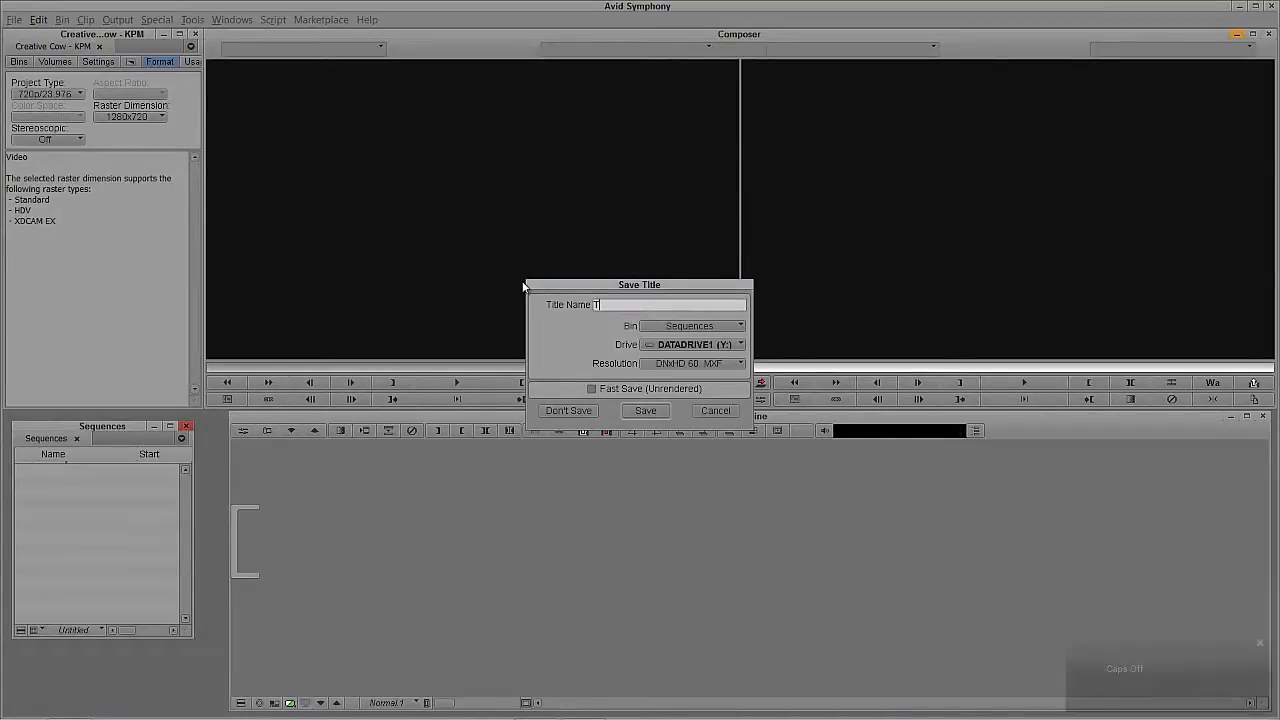
{"action": "type", "text": "Awesome"}
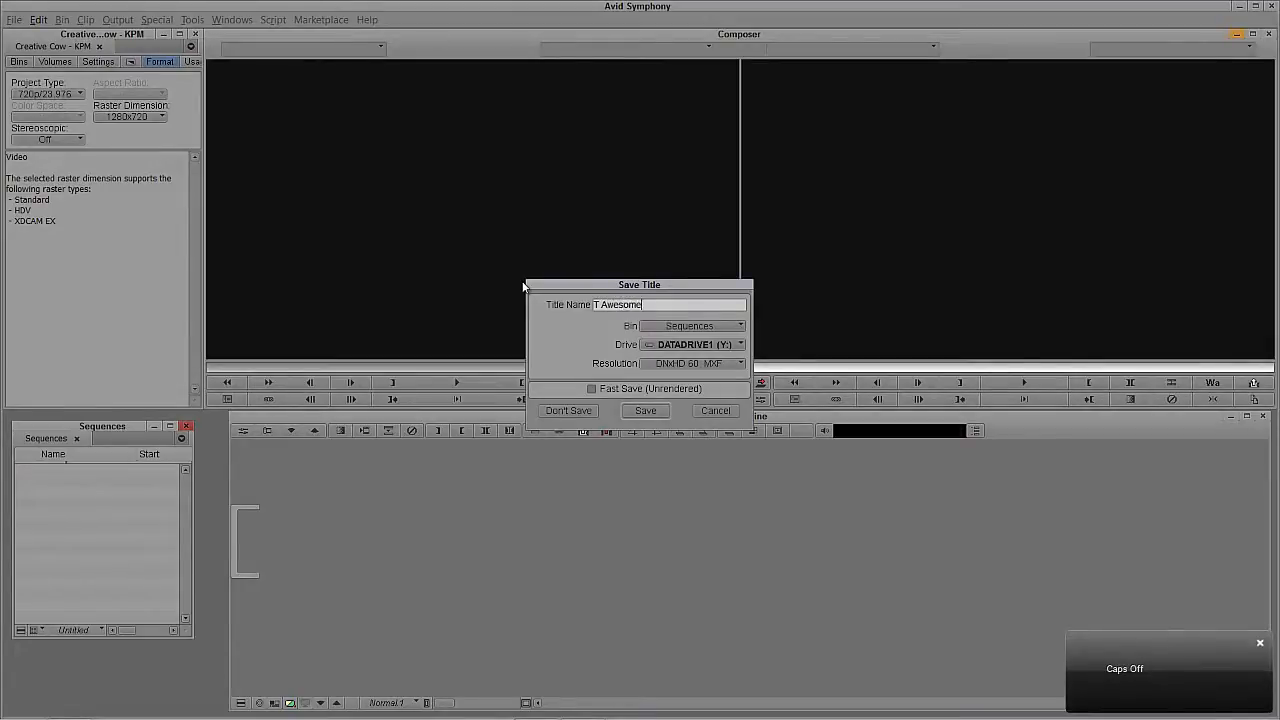
{"action": "type", "text": "ness"}
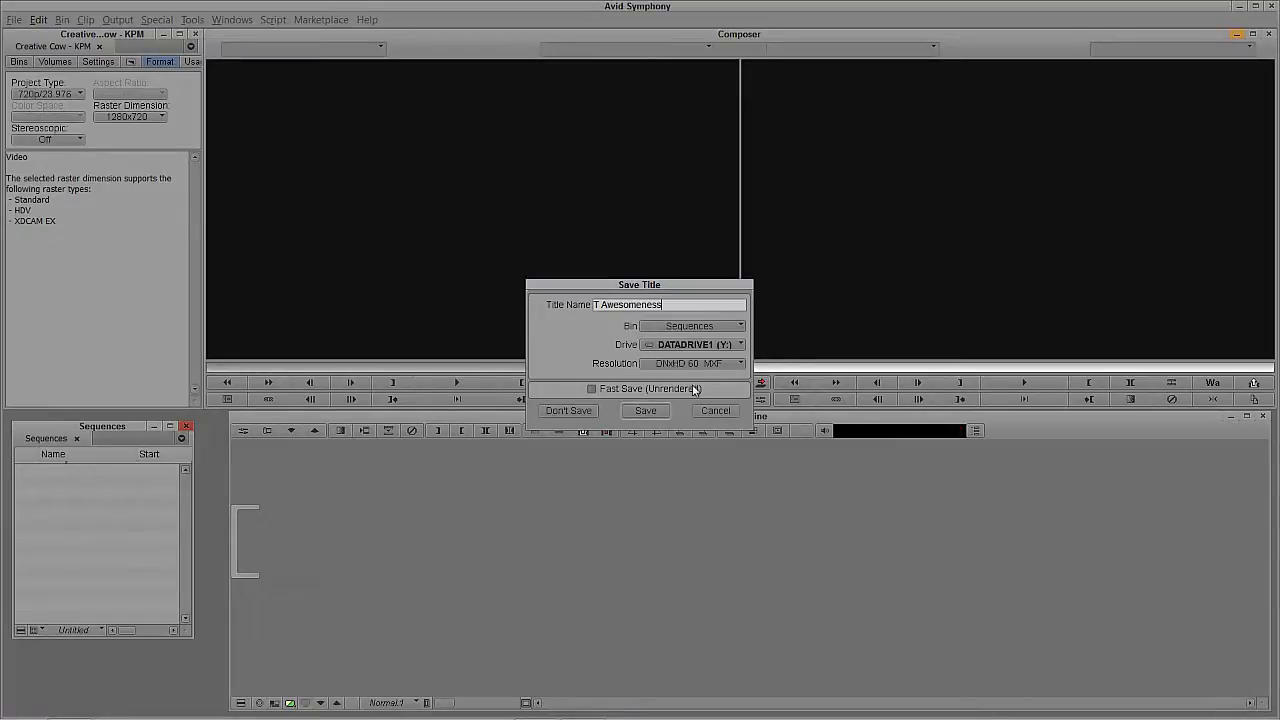
{"action": "left_click", "coordinate": [646, 411]}
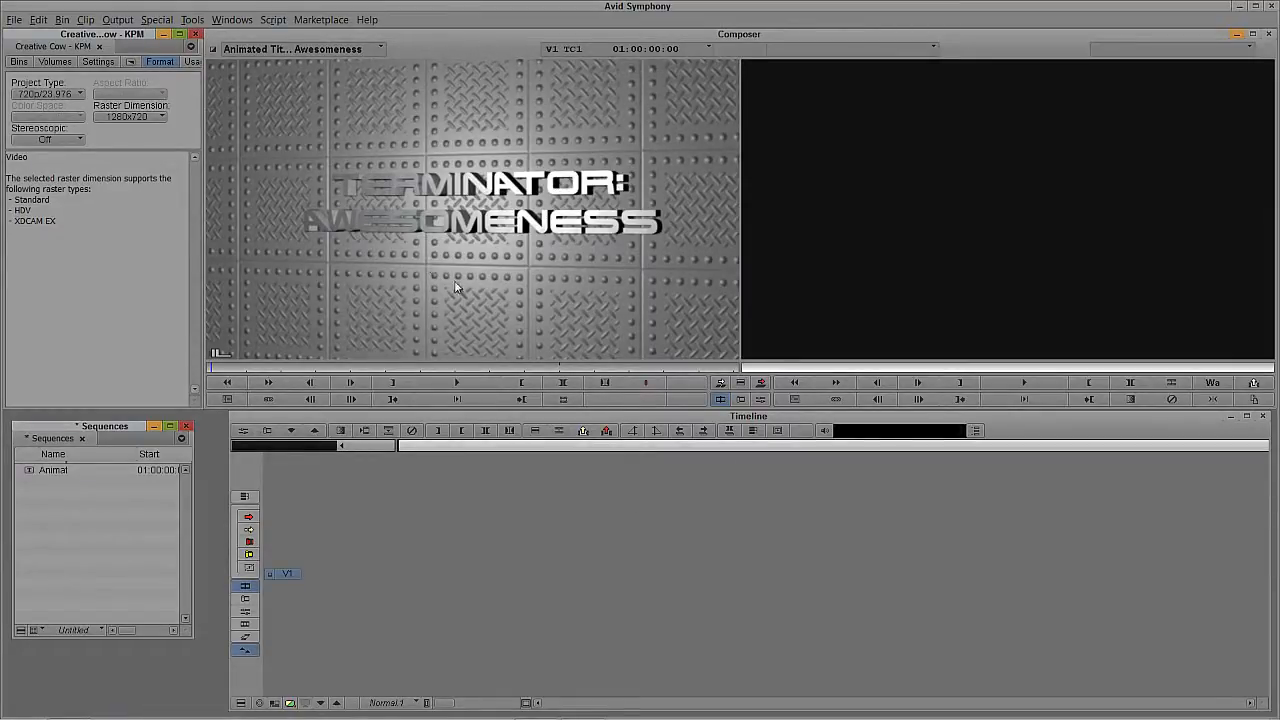
Mark the whole animated title clip, splice it into a new sequence, and play the sequence from its start
{"action": "left_click", "coordinate": [479, 268]}
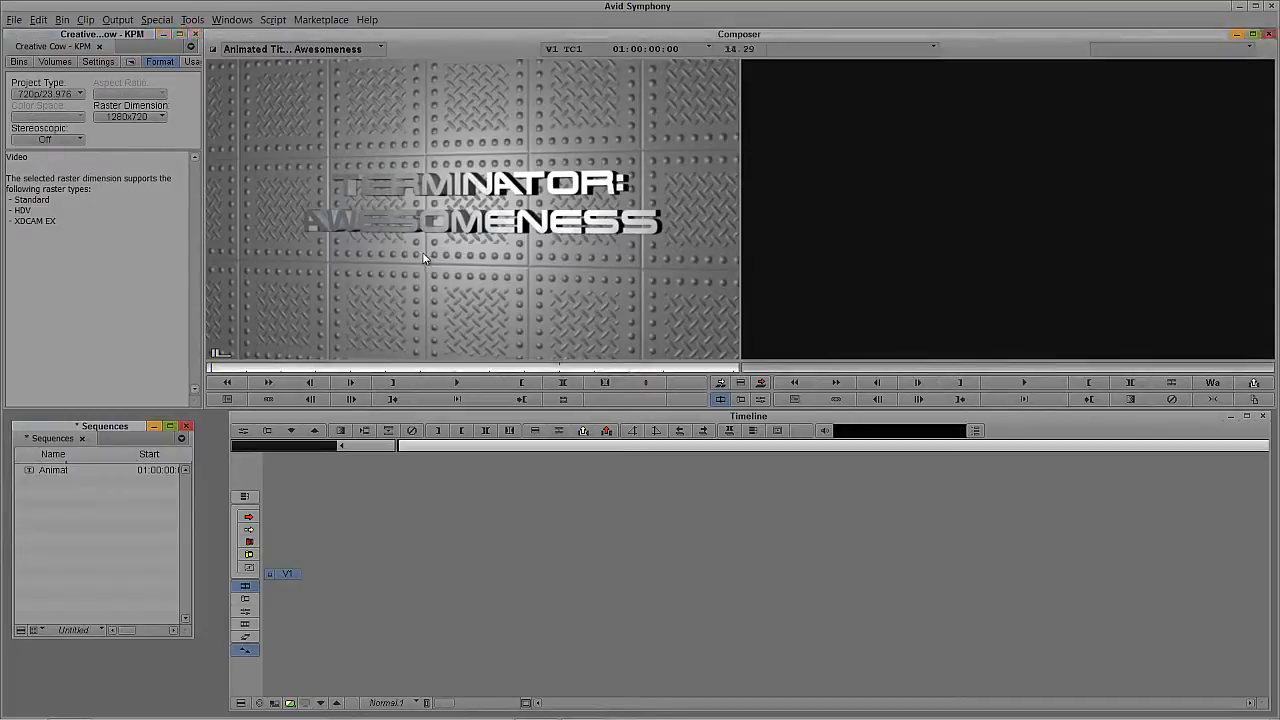
{"action": "key", "text": "t"}
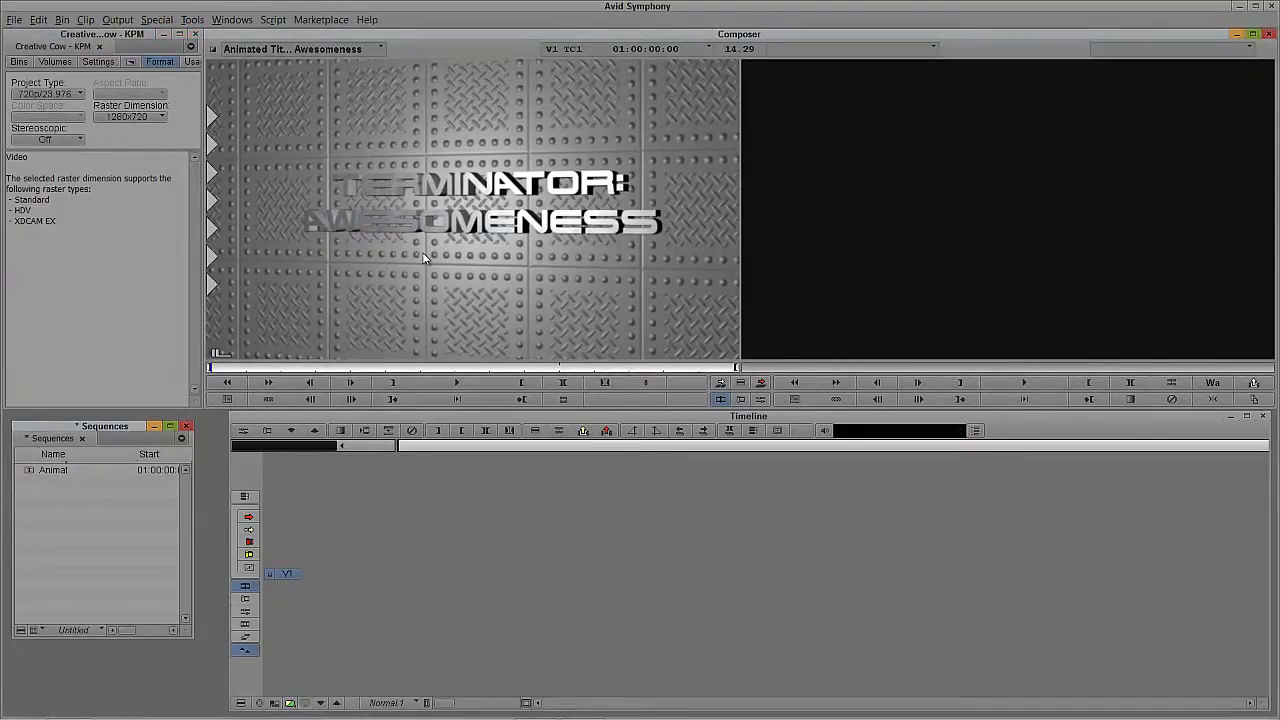
{"action": "key", "text": "v"}
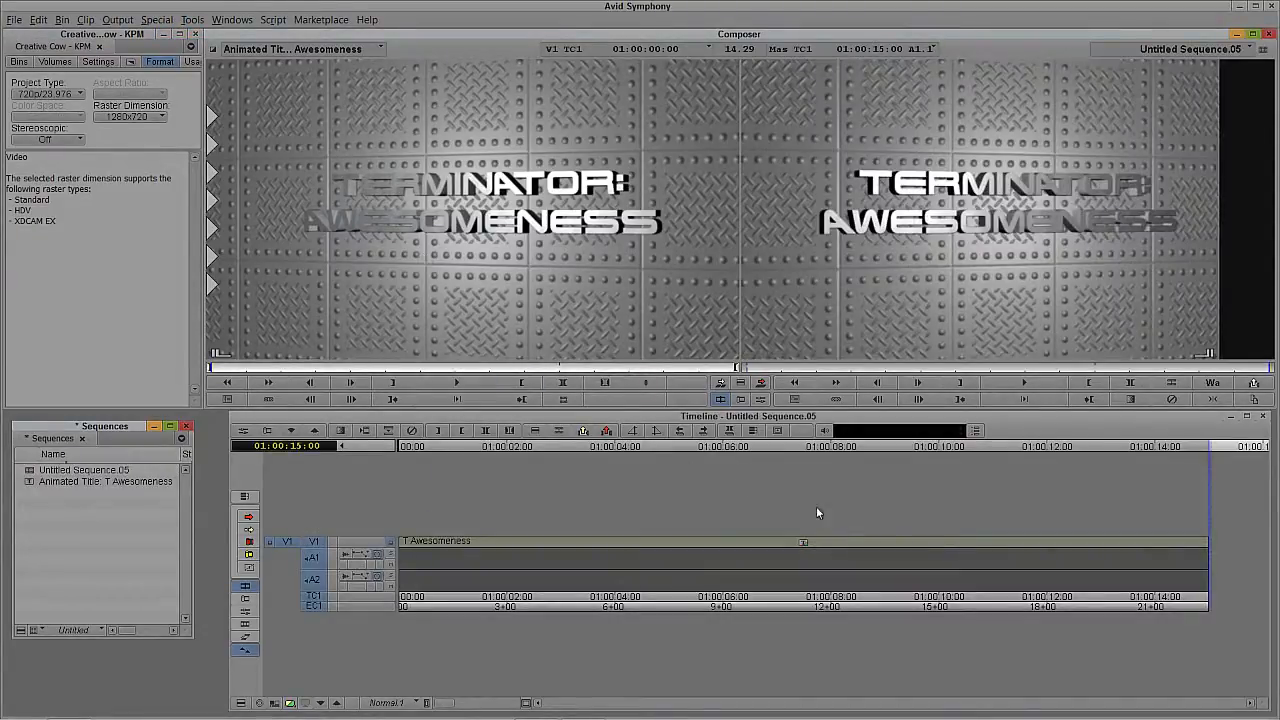
{"action": "left_click_drag", "start_coordinate": [803, 543], "coordinate": [307, 543]}
{"action": "left_click", "coordinate": [1026, 383]}
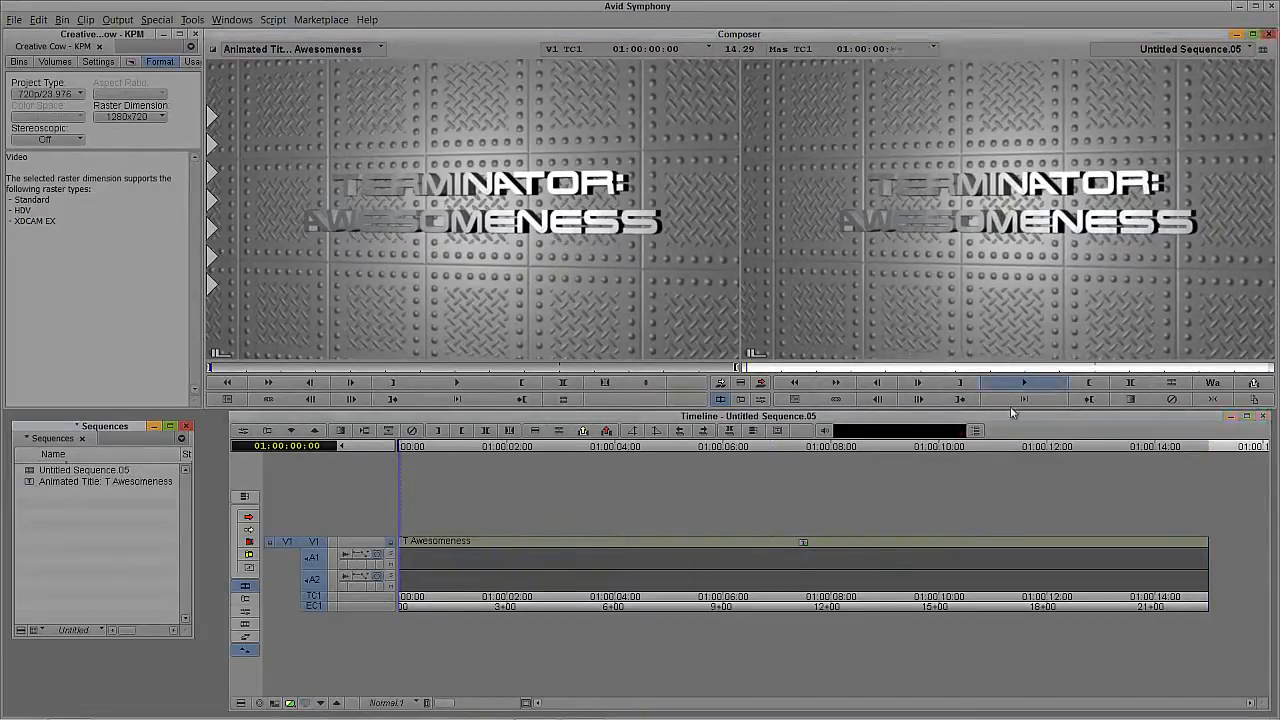